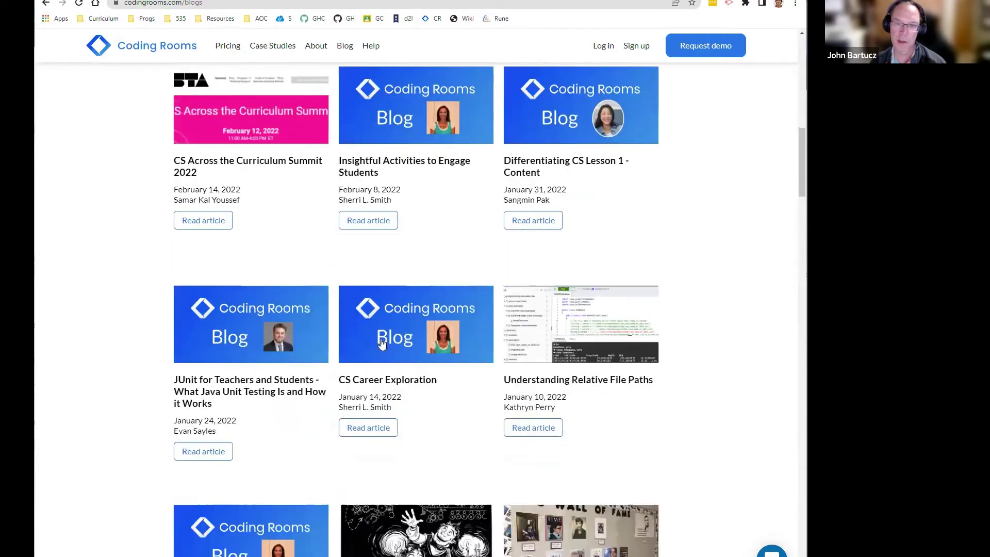
Step: Return to the top of the blog page and follow the Log in link into the app
scroll(380, 352, up, 9)
scroll(380, 351, up, 9)
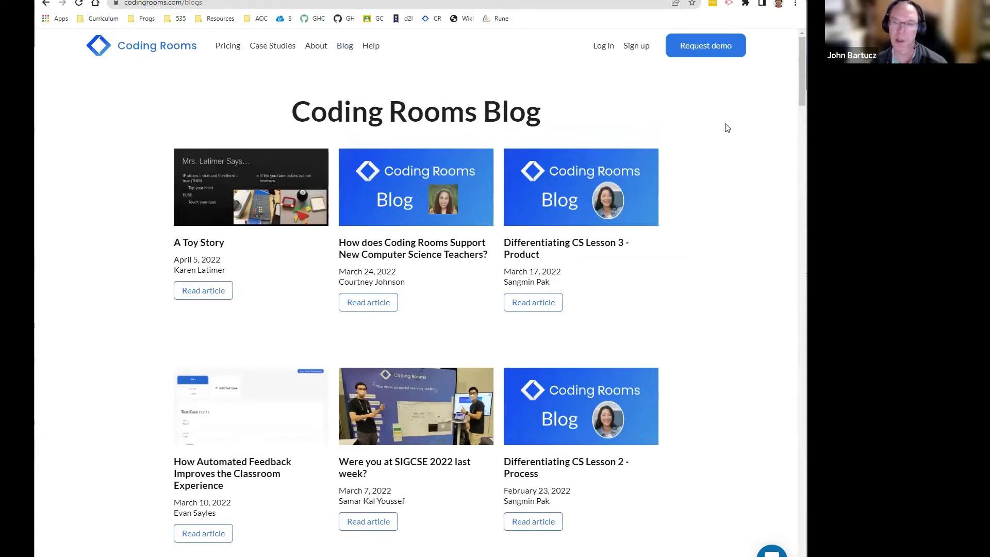
click(601, 46)
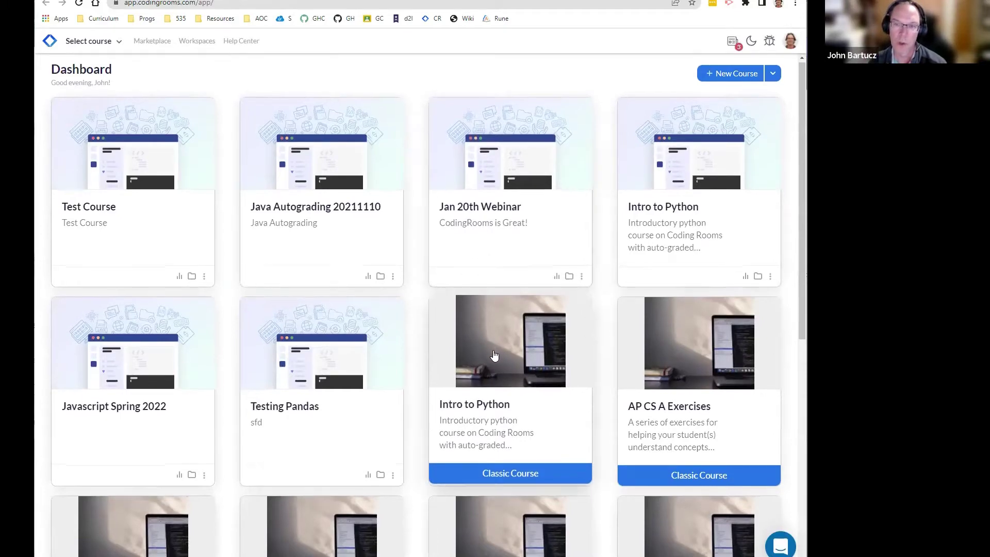
Step: Browse the dashboard's course list and expand the New Course dropdown to reveal Join Course
scroll(490, 345, down, 8)
scroll(511, 367, up, 8)
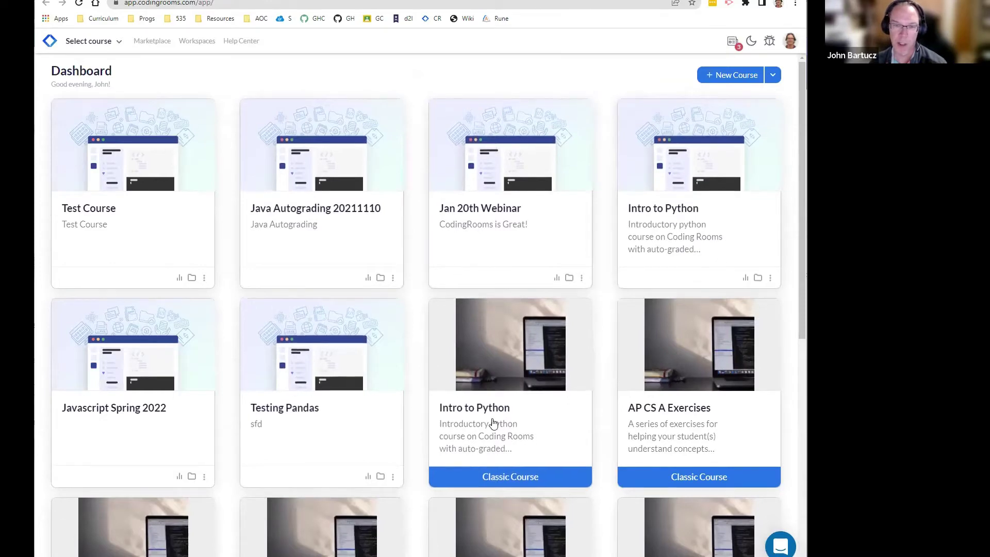
scroll(447, 513, down, 7)
scroll(464, 513, up, 7)
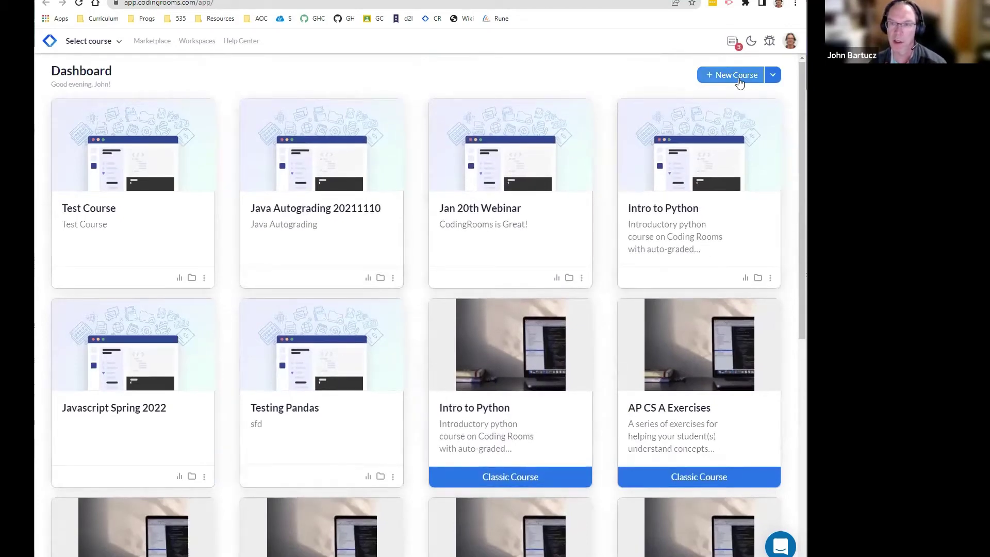
click(773, 75)
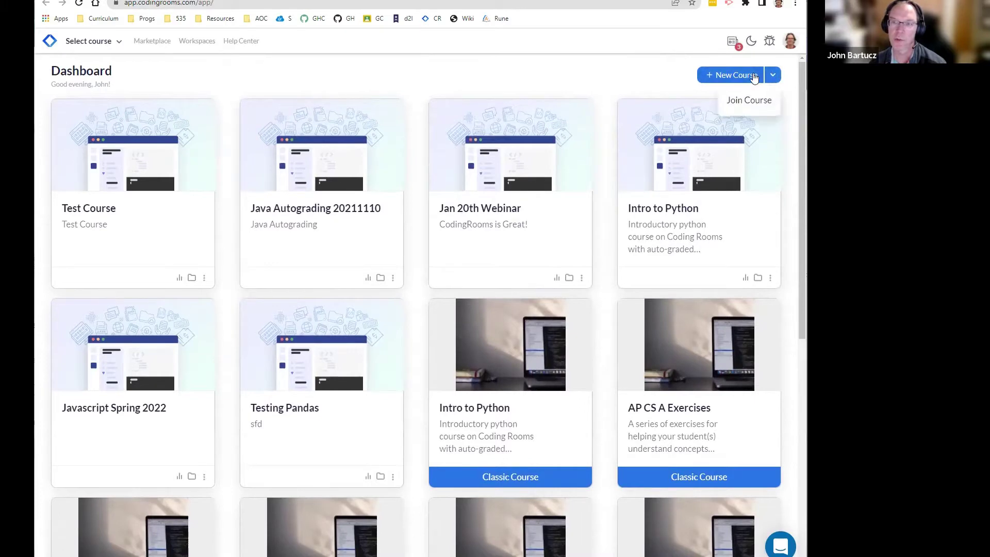
Step: Start a new course with the + New Course button on the Dashboard
click(754, 76)
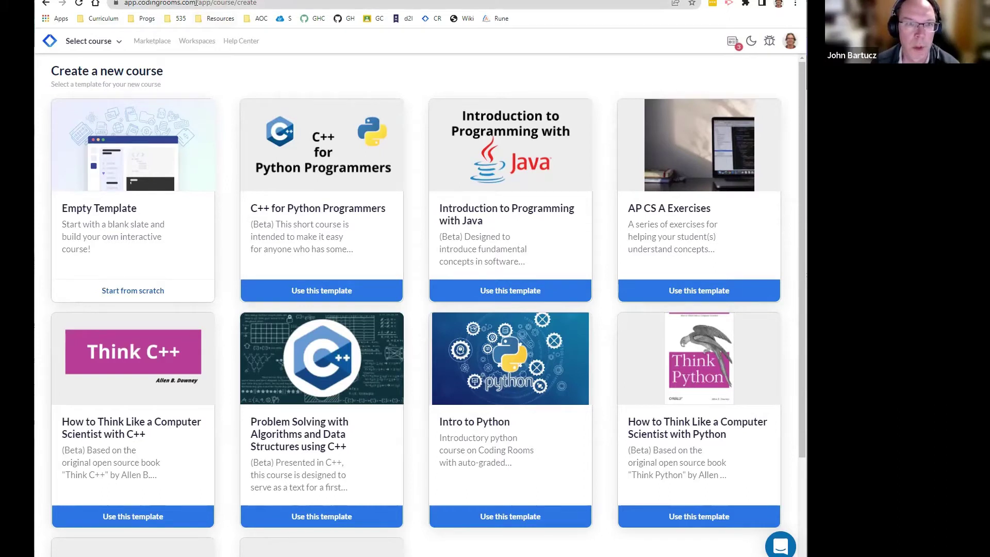
drag(196, 3, 124, 3)
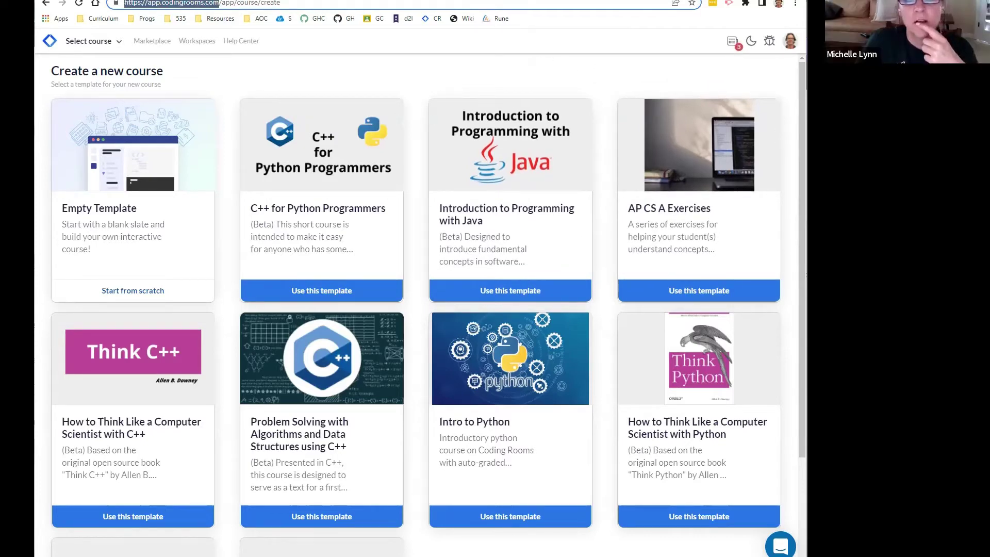
key(alt+Tab)
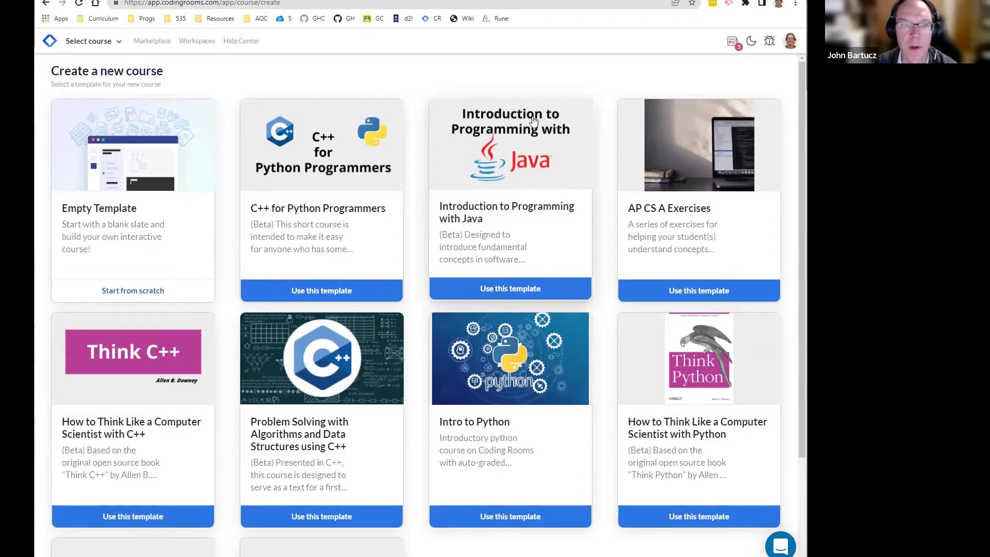
Step: Browse the template gallery and choose Start from scratch on the Empty Template card
scroll(490, 413, down, 3)
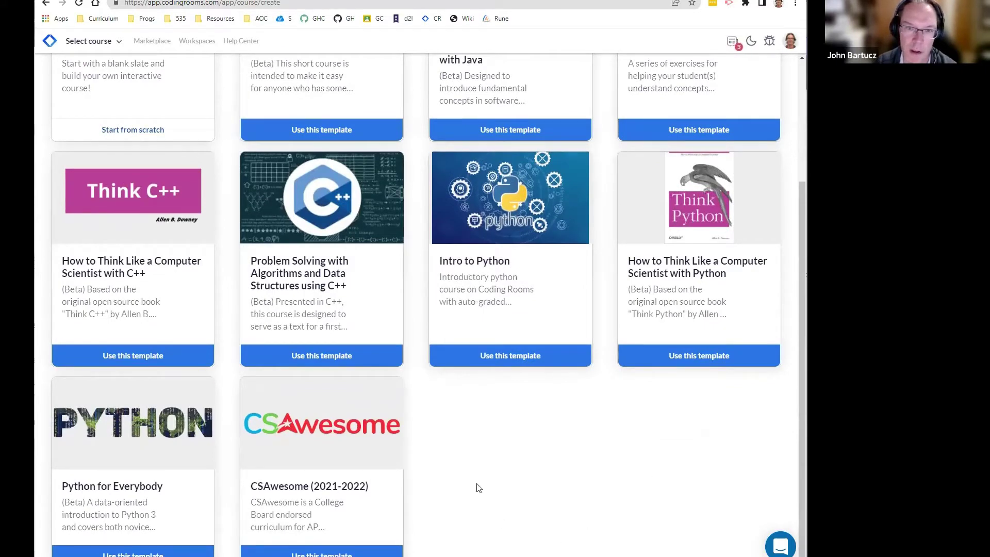
scroll(522, 442, up, 1)
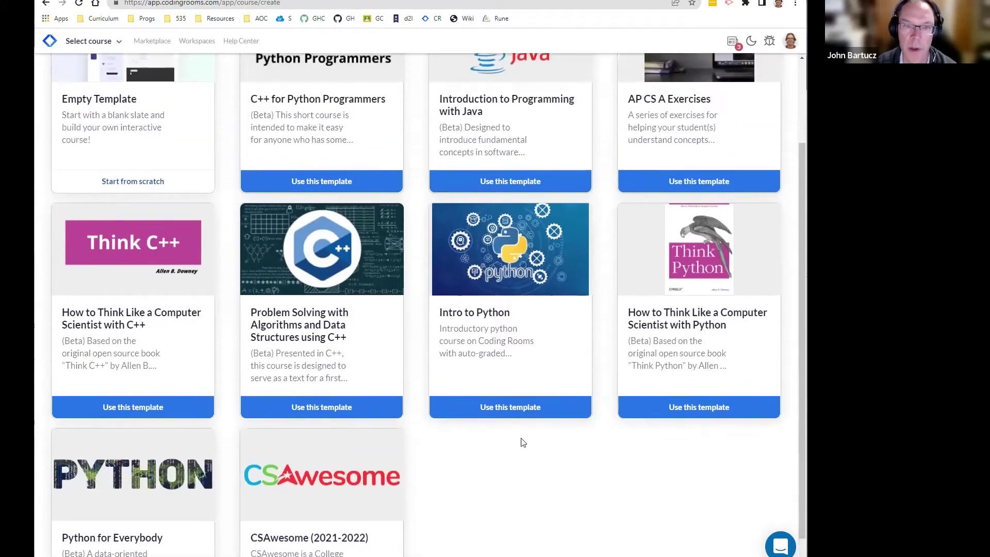
scroll(536, 435, up, 2)
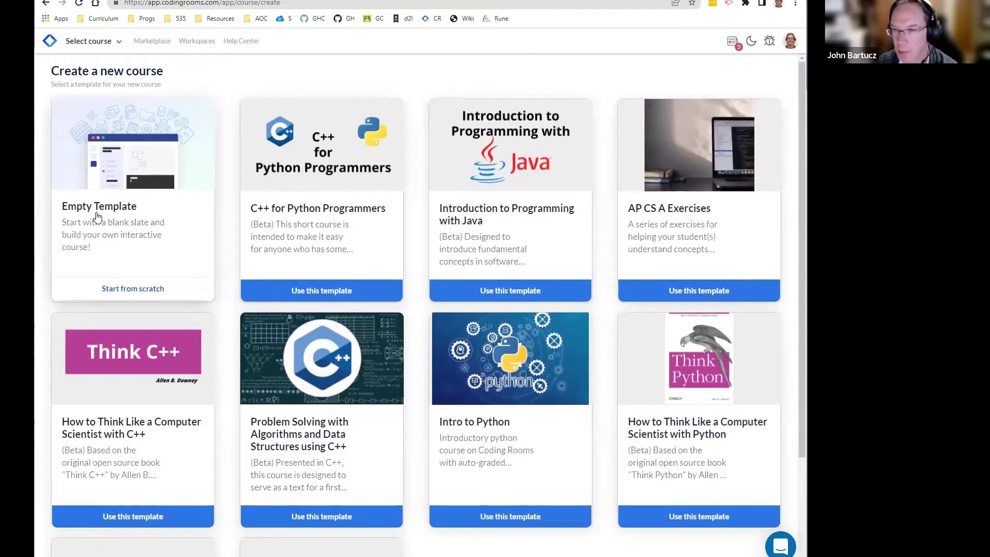
click(145, 226)
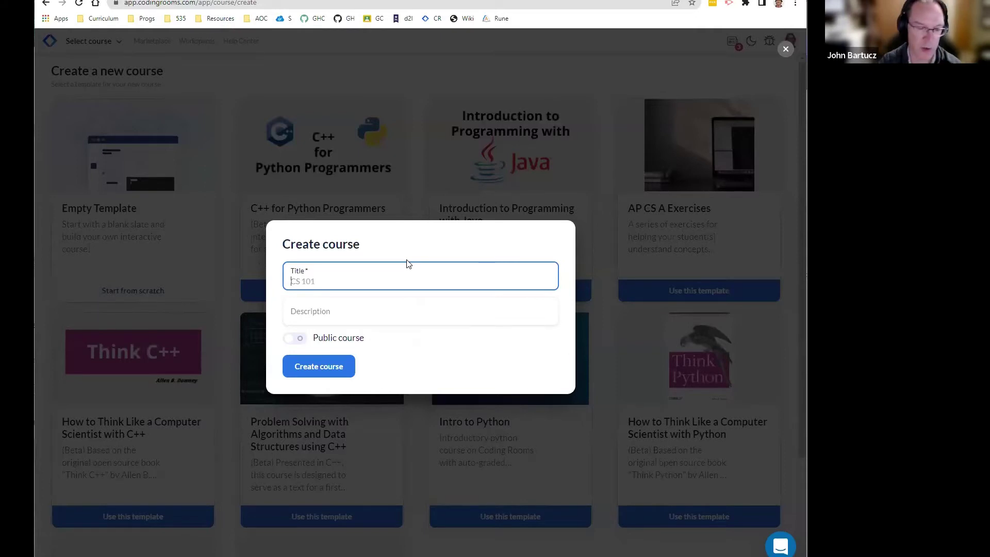
Step: Enter title 'CS 101' and description 'Intro to Computer Science', then create the course
text(CS)
text(101)
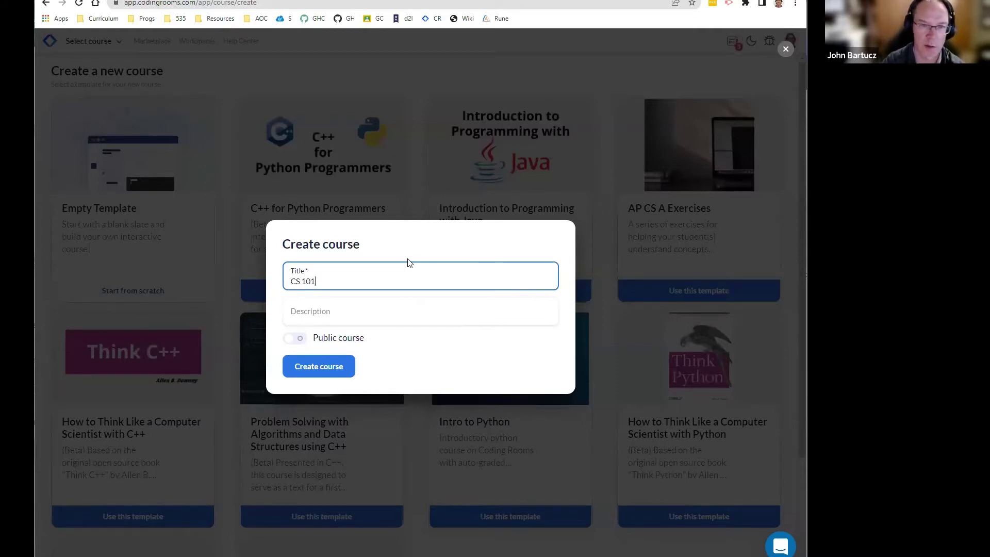
click(380, 318)
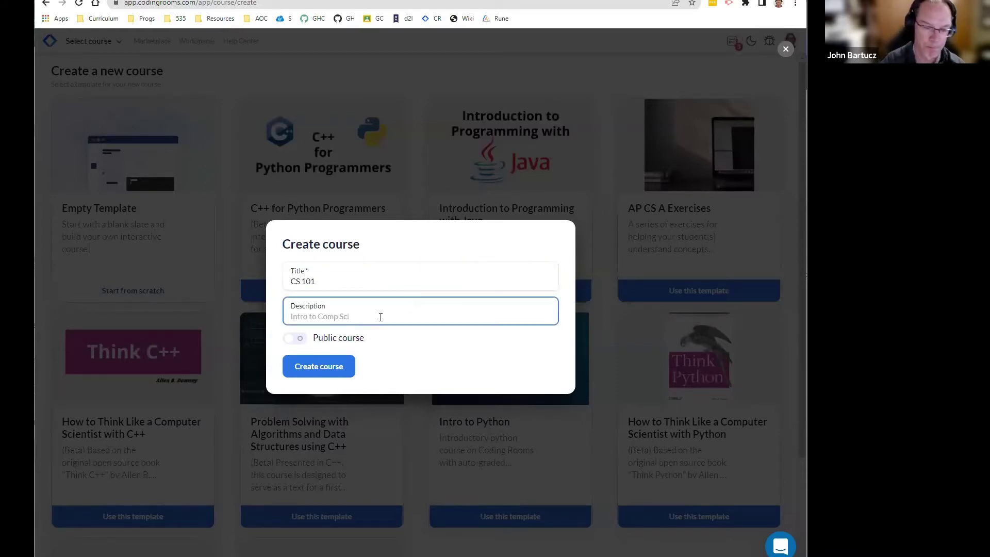
text(Intro to Comp)
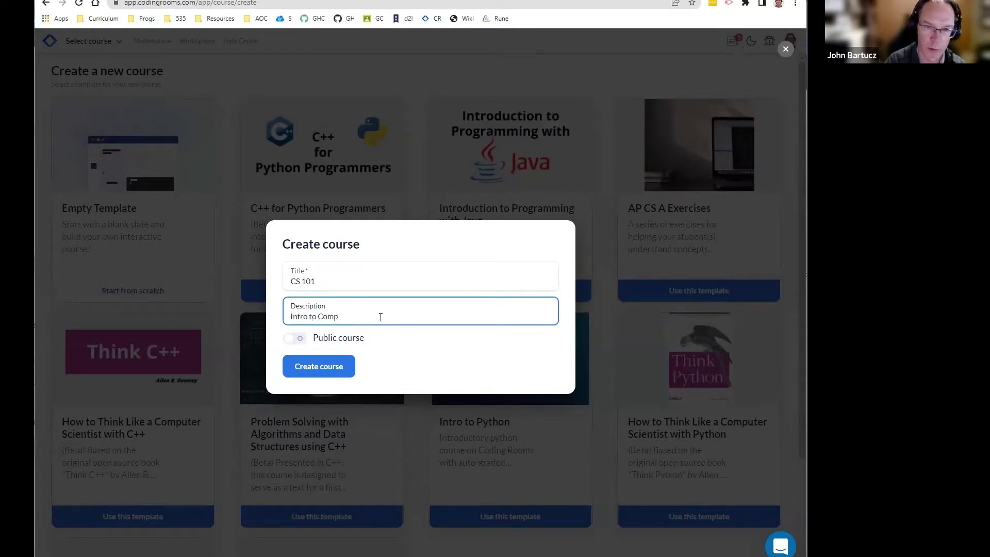
text(uter Science)
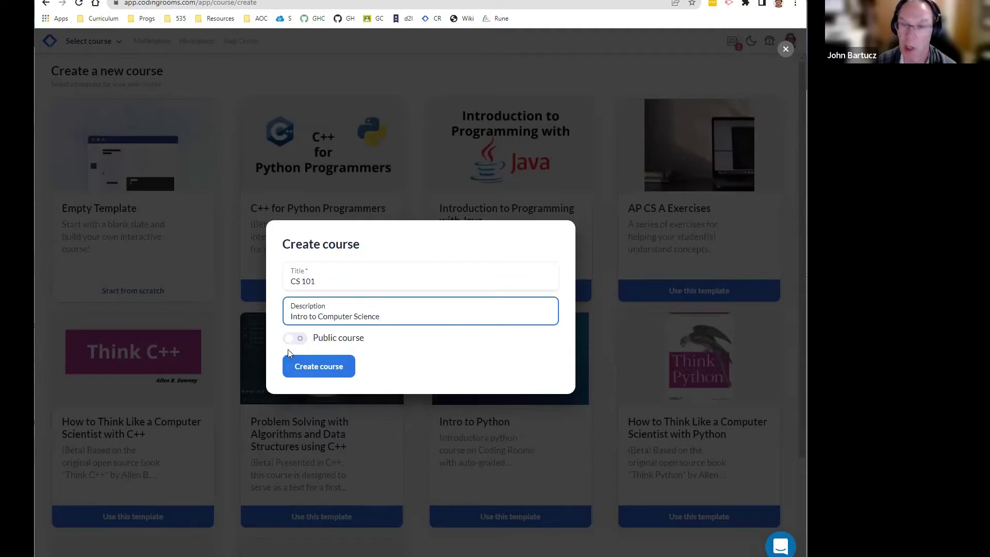
click(335, 363)
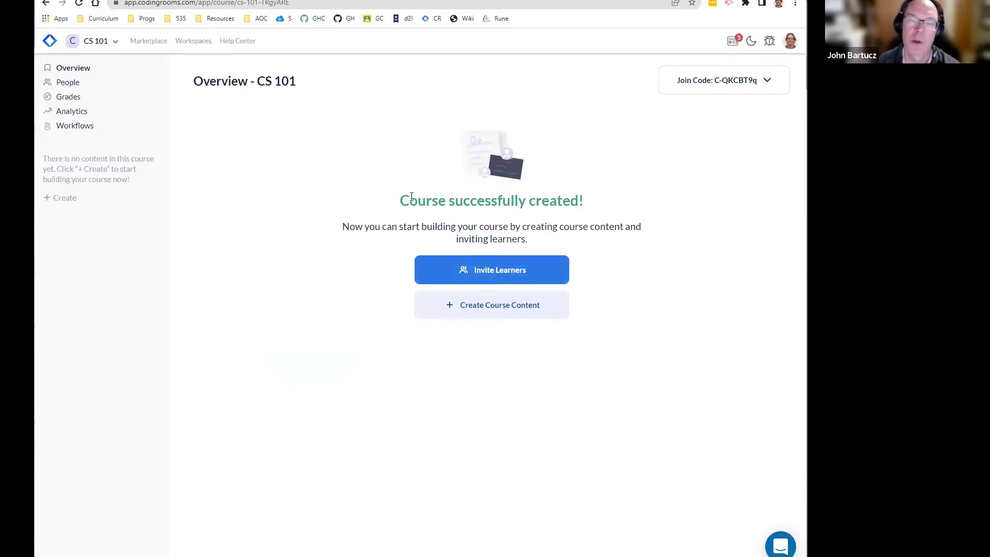
Step: Open the + Create menu from the CS 101 overview sidebar
click(482, 320)
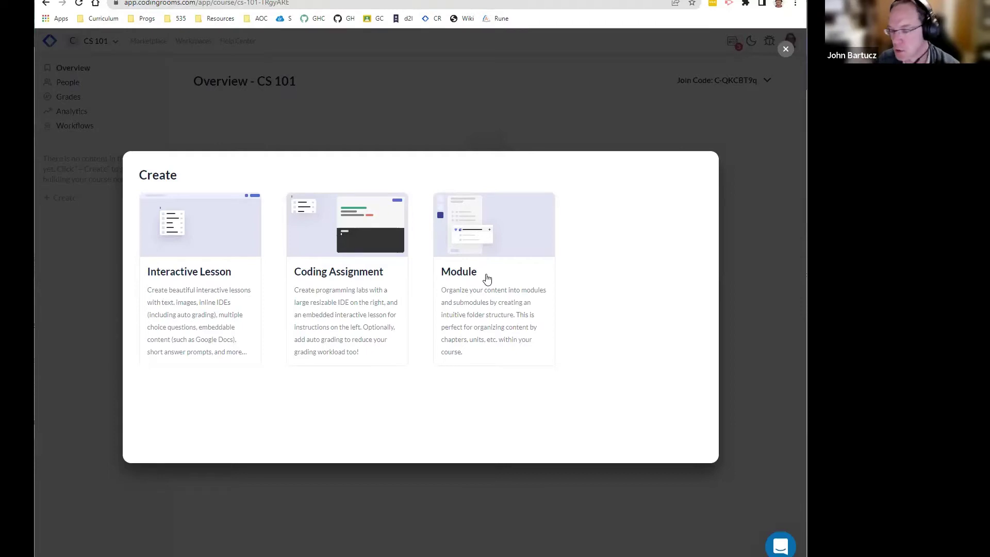
Step: Create a module titled 'Unit 1' from the Module card
click(488, 279)
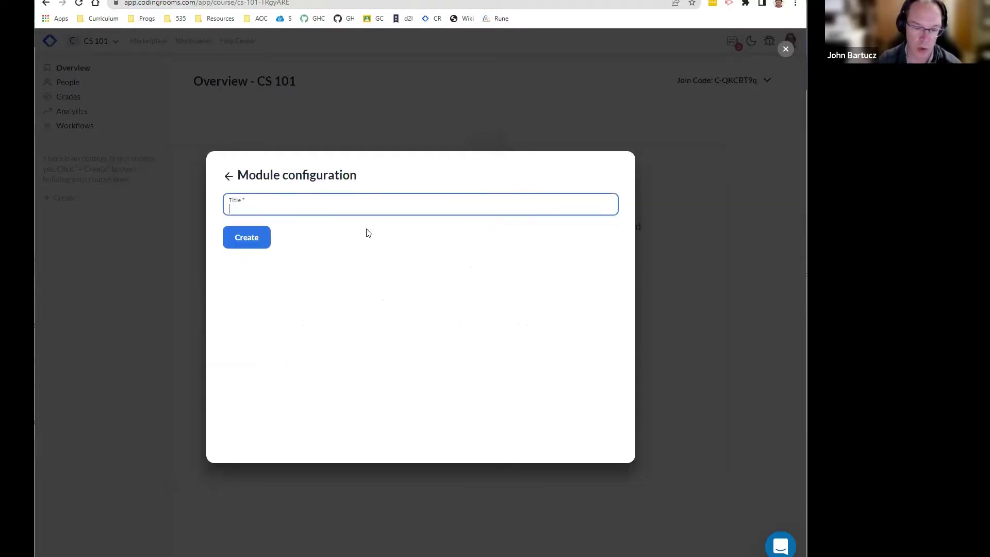
text(Unit 1)
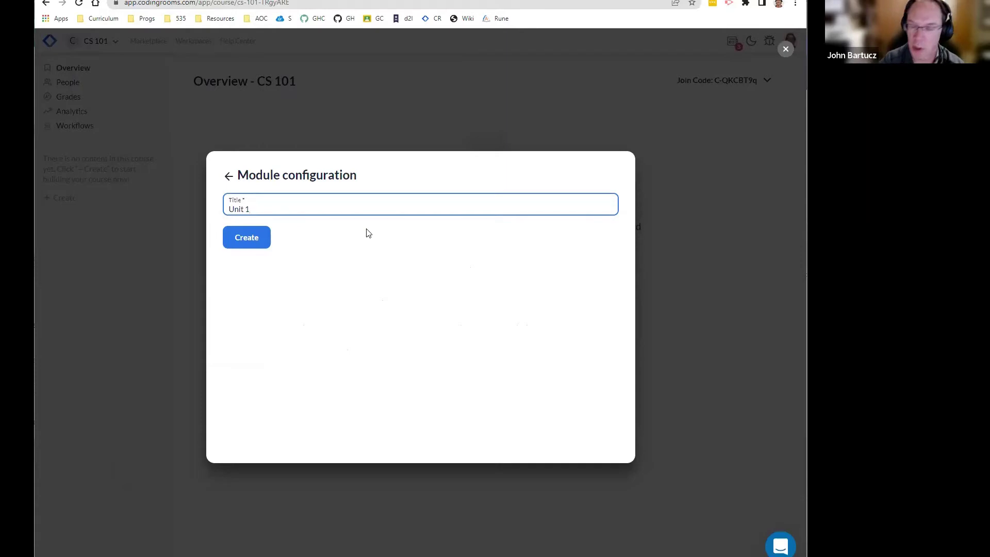
click(243, 240)
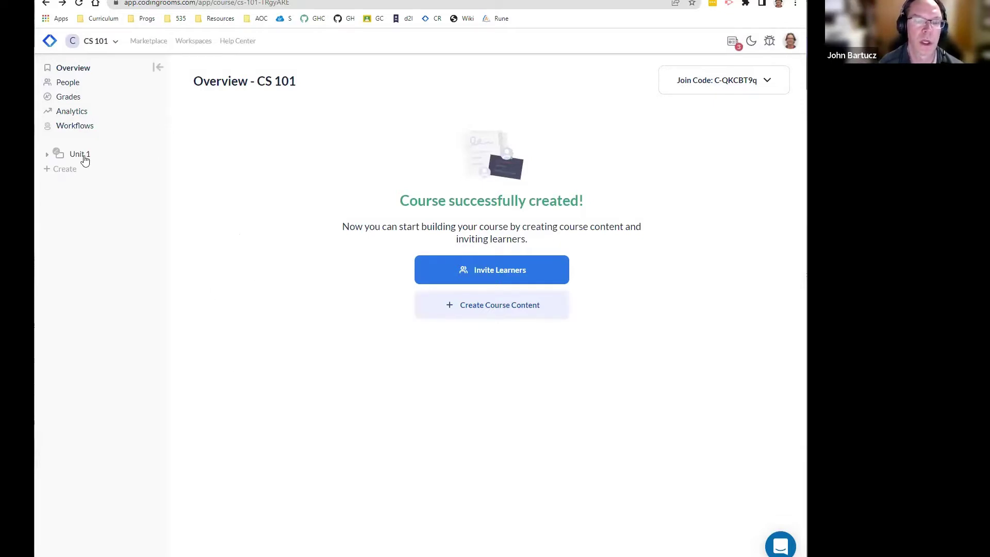
Step: Expand Unit 1 and open the Create dialog for new course content
click(80, 153)
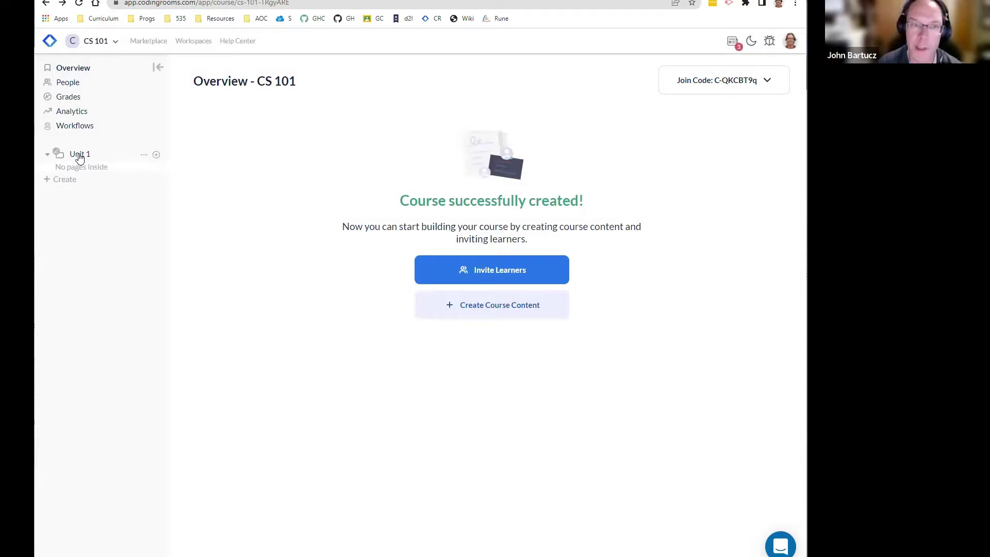
click(156, 154)
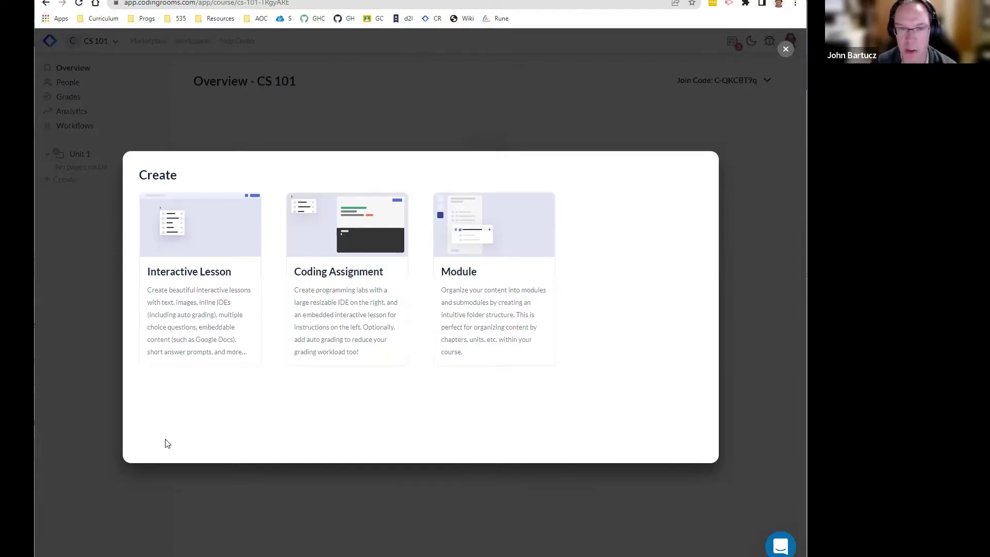
Step: Add interactive lesson 'Lesson #1', described 'the print statement', with Graded and Unlimited Submissions off
click(200, 275)
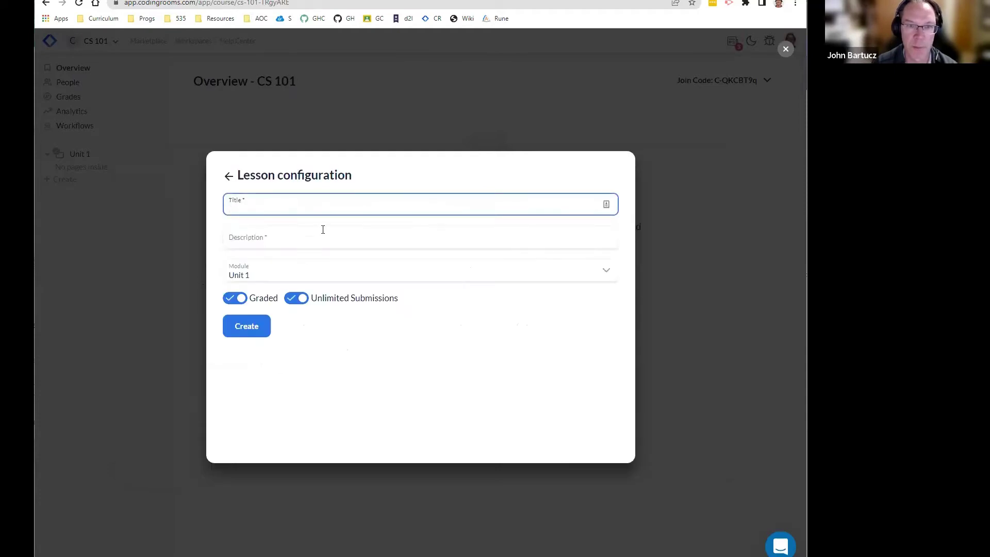
text(L)
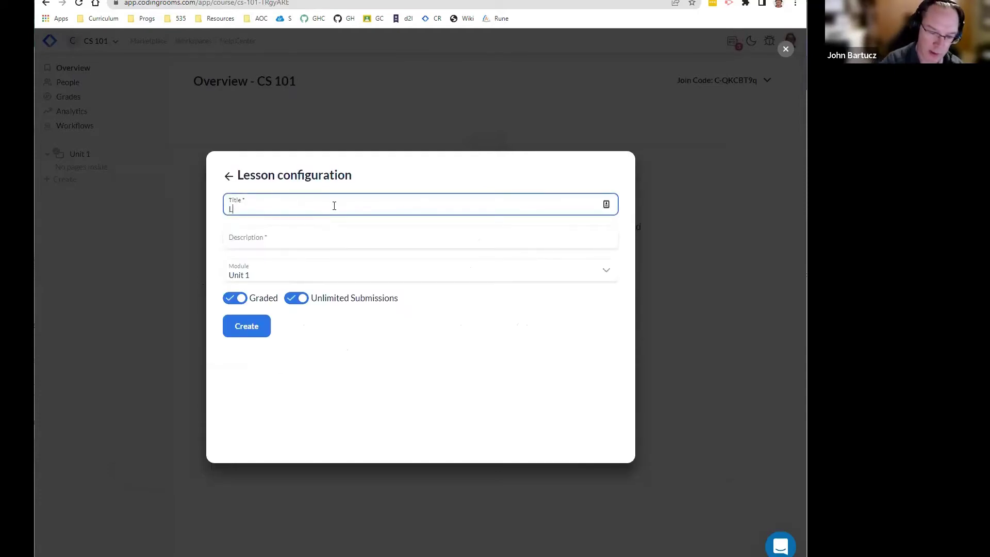
text(esson #1)
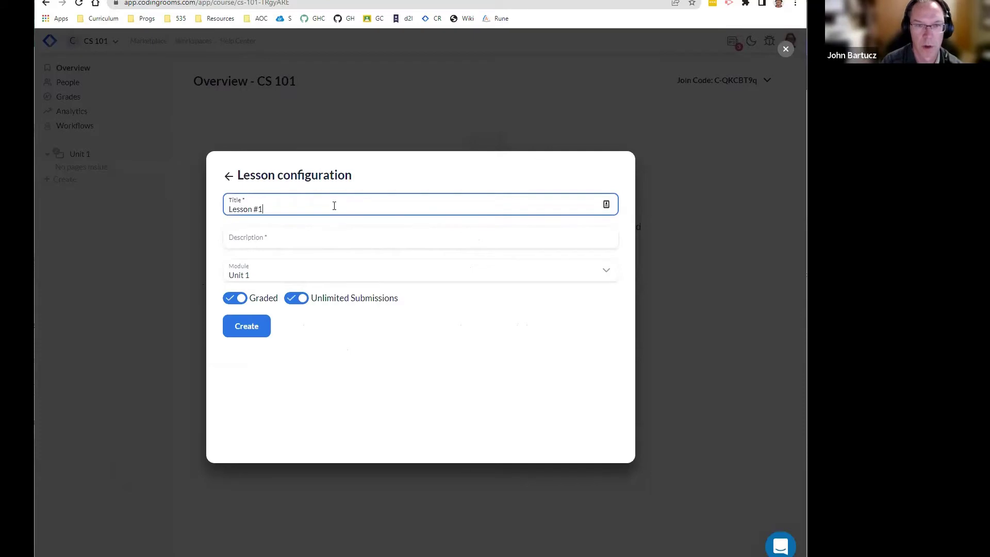
key(Tab)
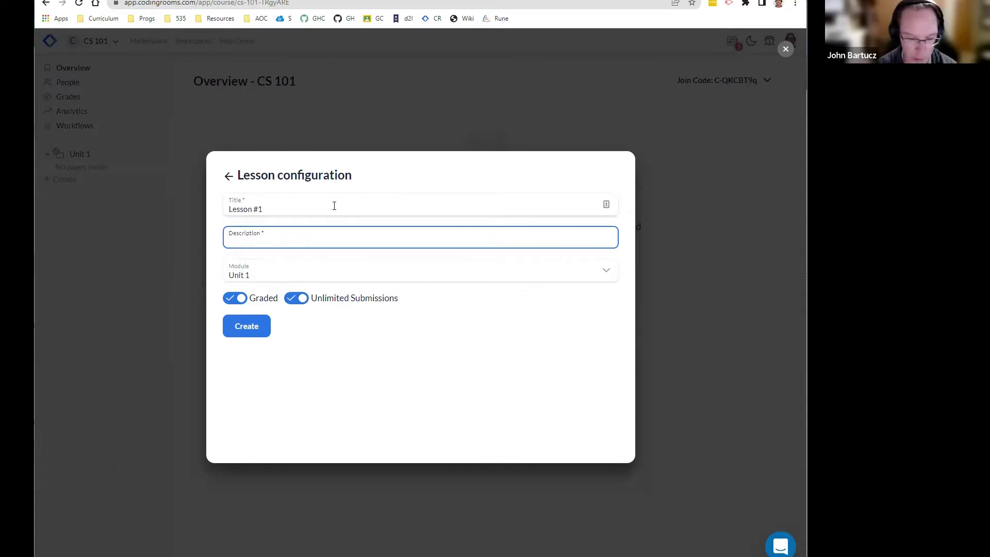
text(the print)
text( statemen)
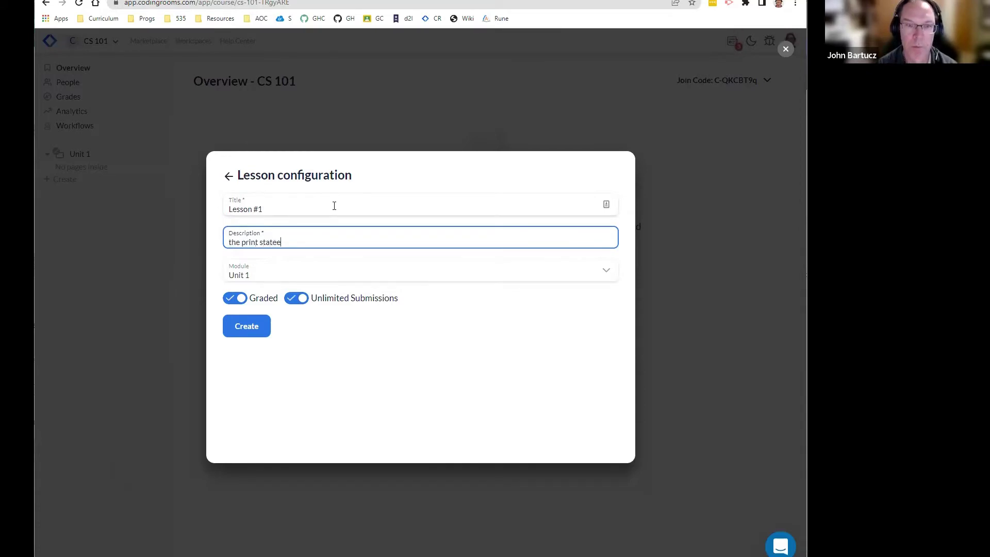
text(t)
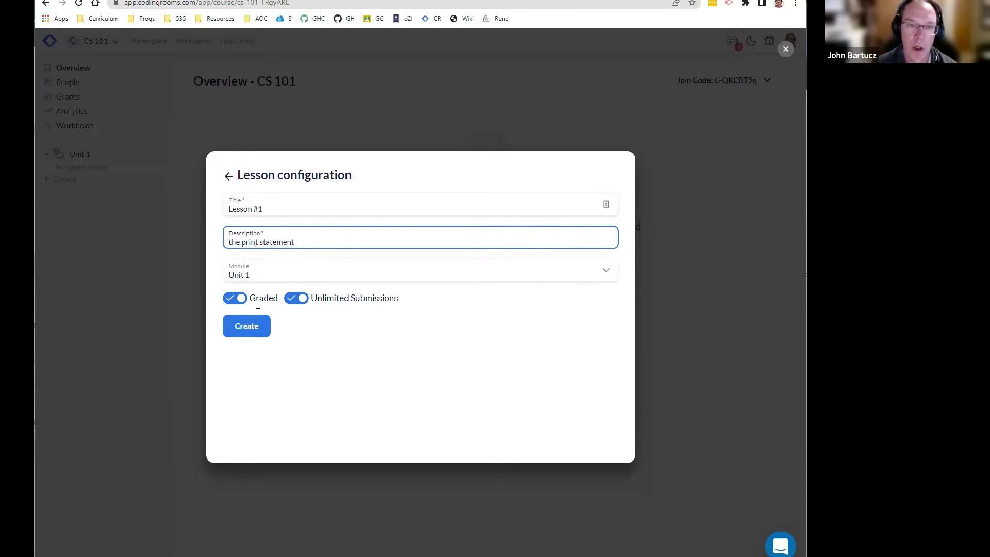
click(235, 299)
click(296, 298)
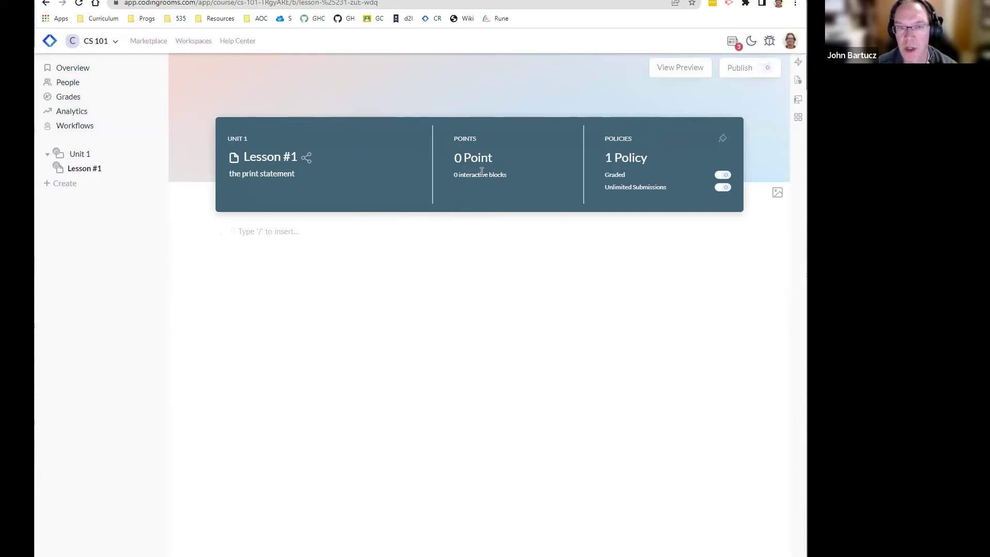
Step: Edit Lesson #1's description to 'the print statement' and click away to commit it
click(263, 155)
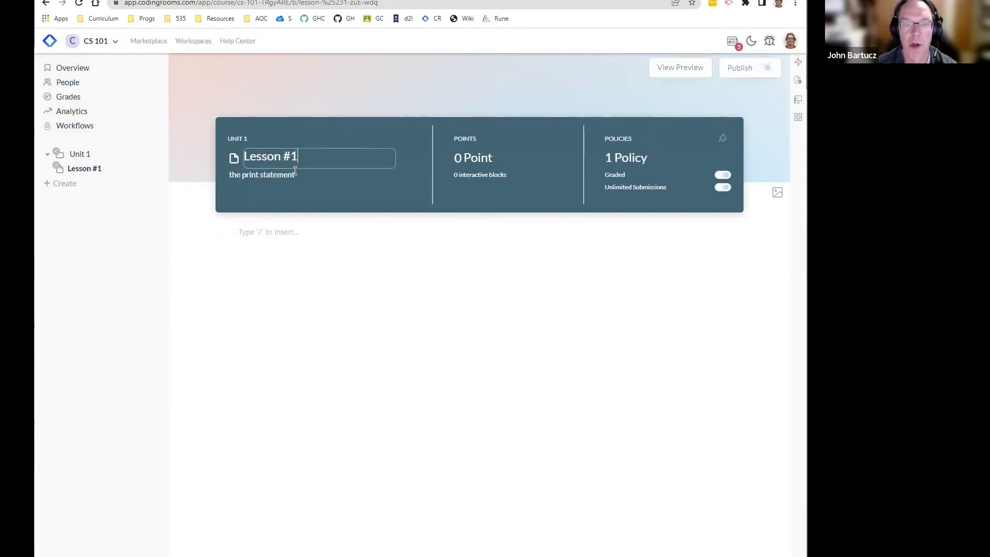
click(277, 175)
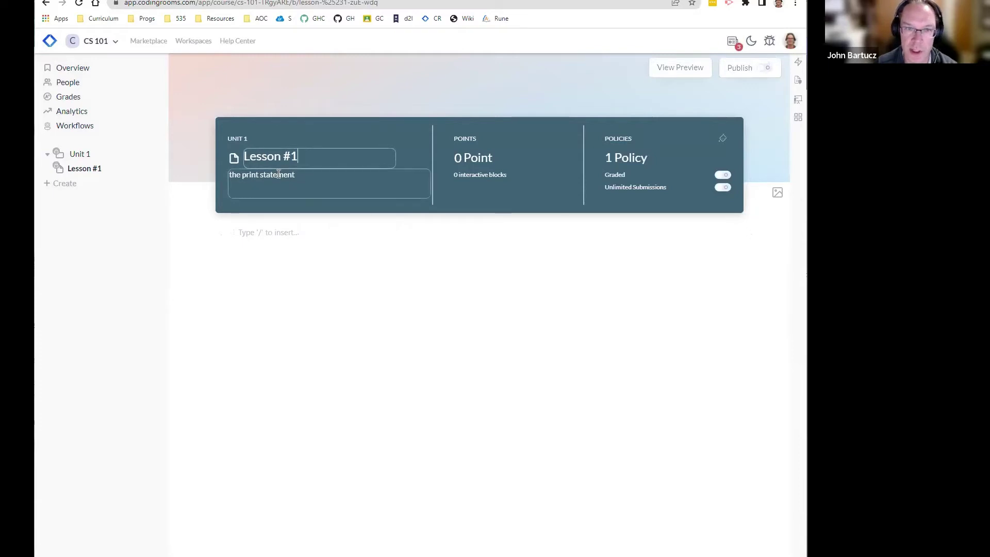
click(508, 160)
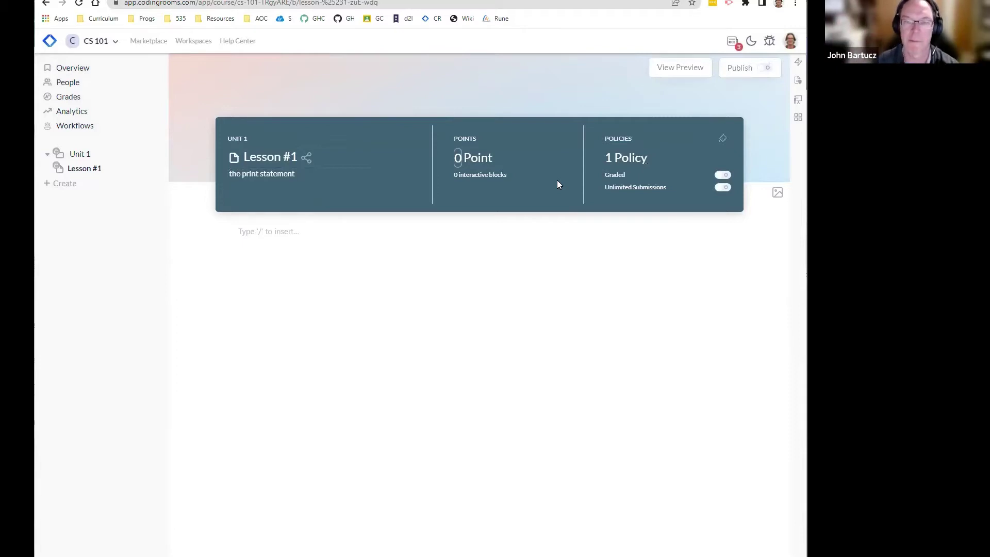
Step: Try the pink-yellow, orange-blue and blue-pink gradient covers for Lesson #1, settling on red-grey
click(778, 193)
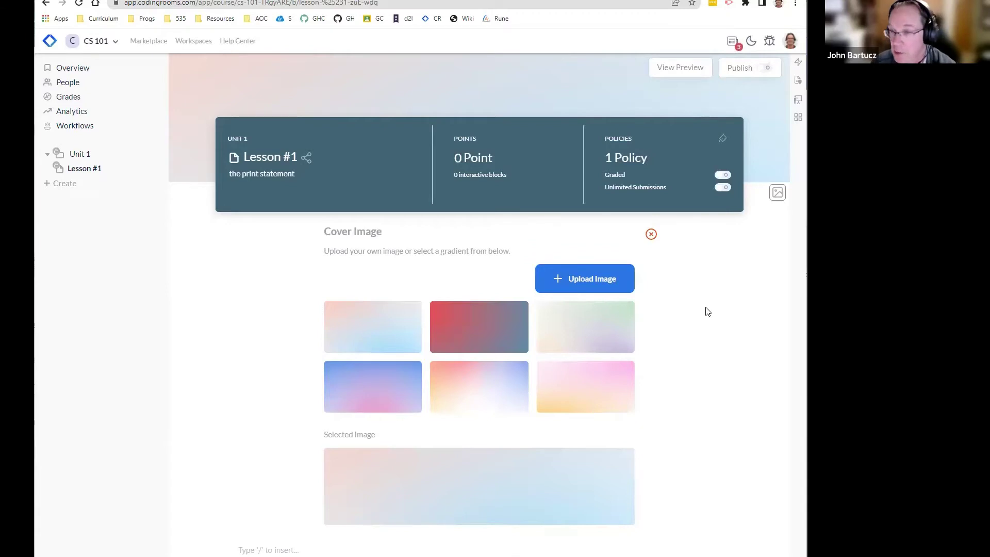
click(591, 381)
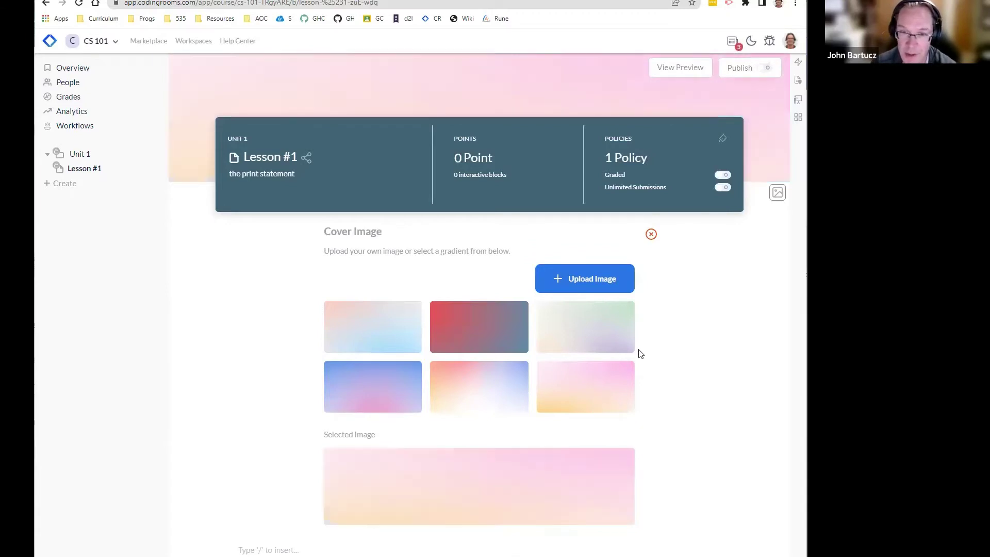
click(473, 403)
click(395, 381)
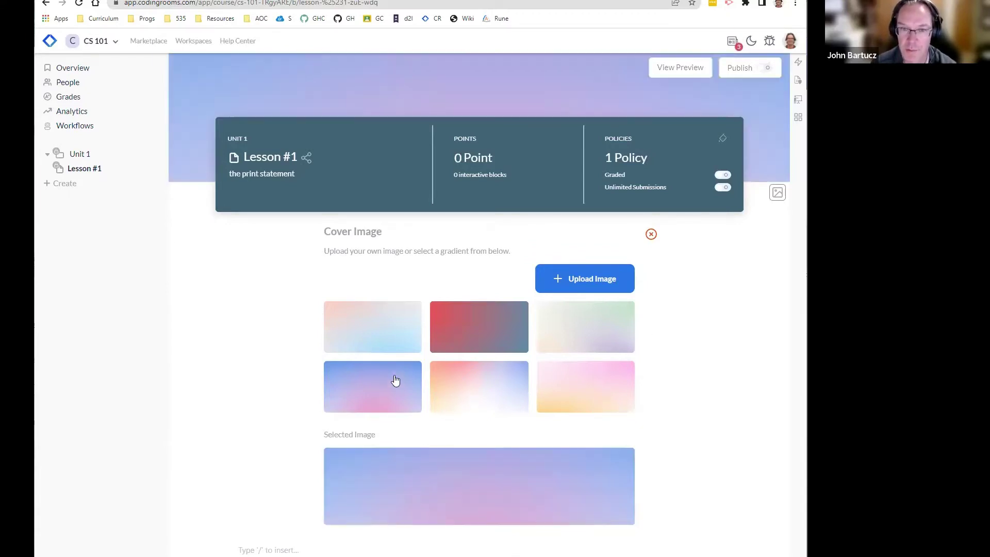
click(480, 326)
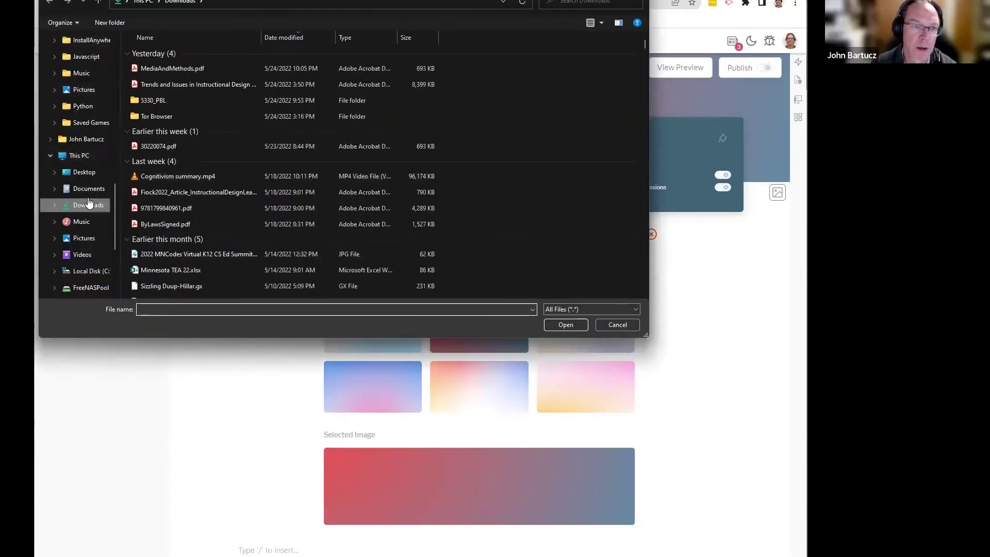
Step: Find and select the BWCA_AJ.JPG photo in the Dropbox pics folder
scroll(77, 165, up, 2)
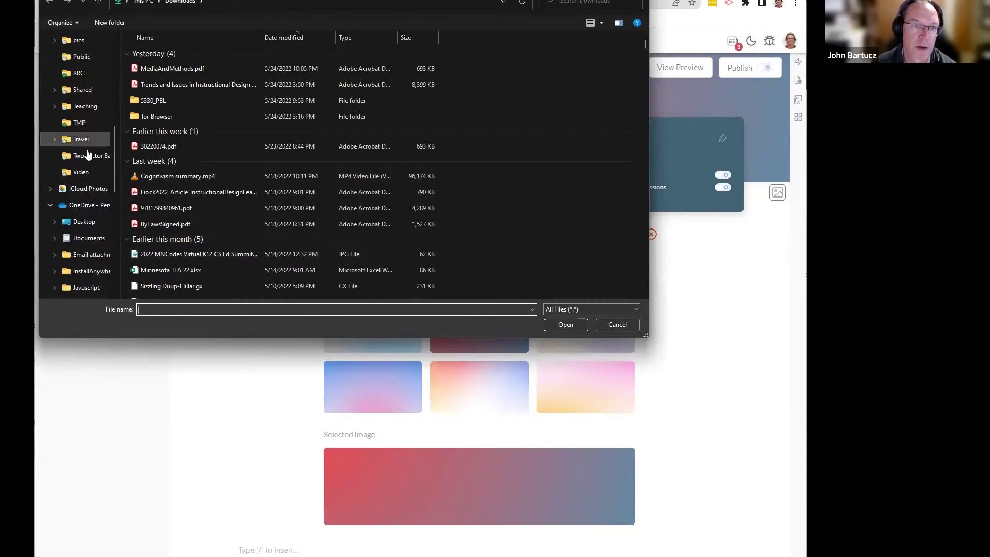
scroll(87, 155, up, 3)
scroll(89, 172, up, 10)
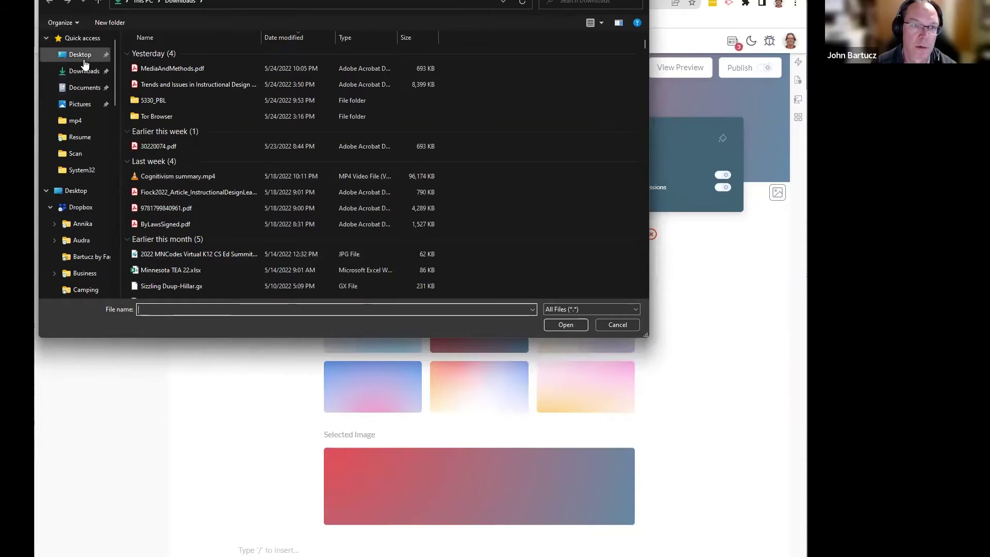
click(75, 207)
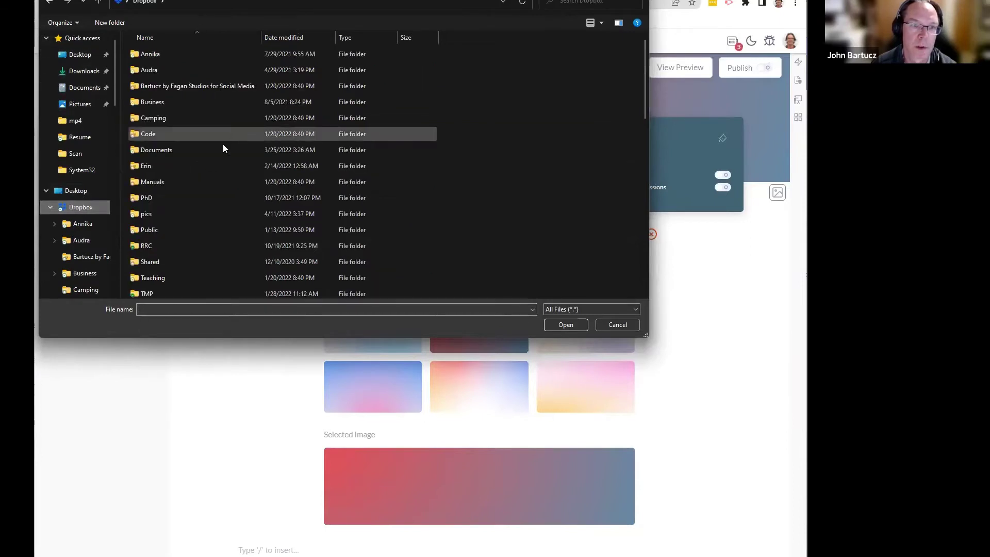
double_click(200, 213)
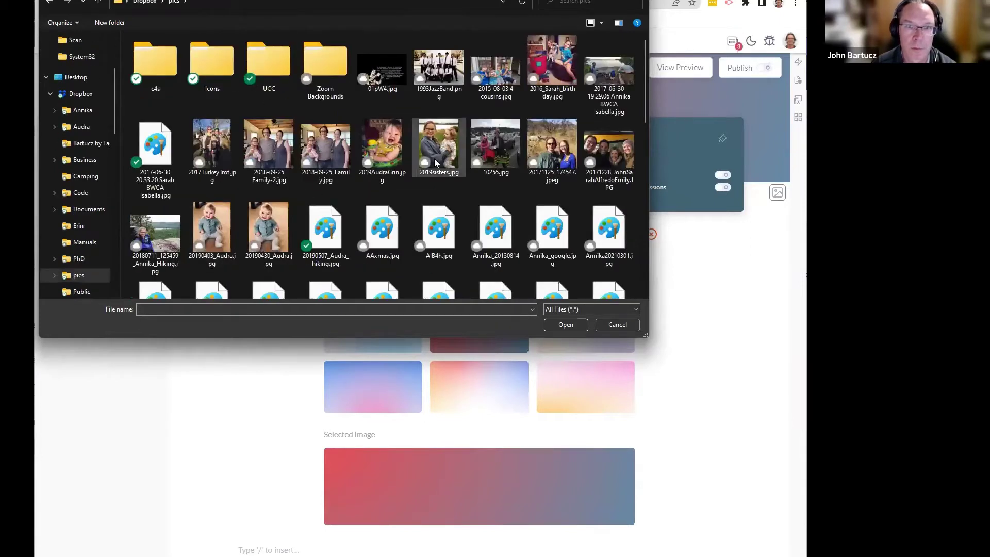
key(b)
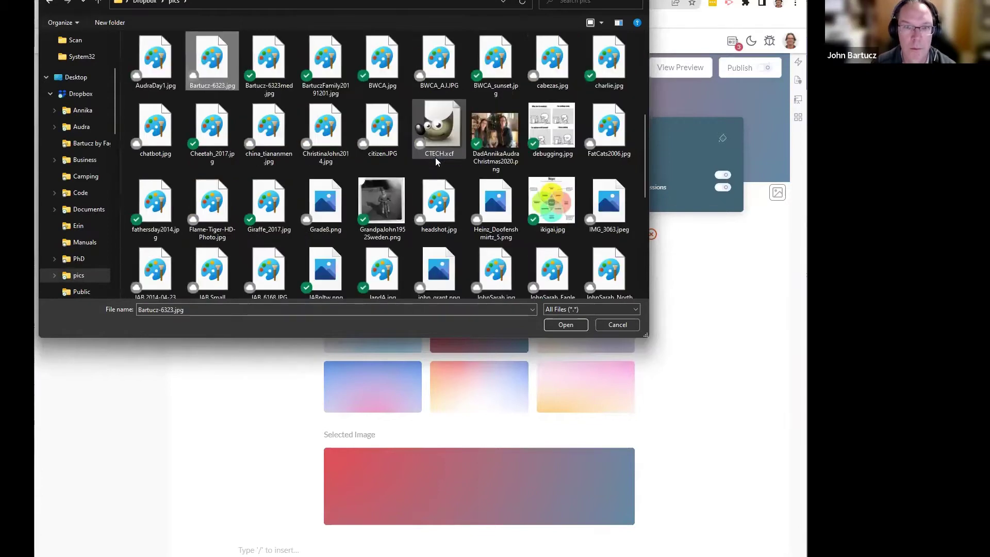
click(433, 65)
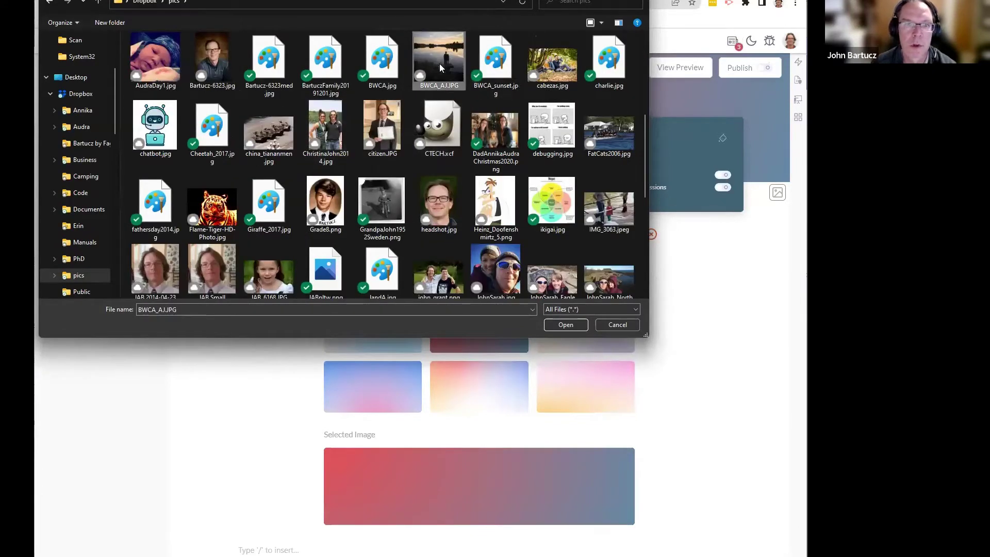
Step: Upload BWCA_AJ.JPG as the cover, then switch to the pink-yellow gradient and close cover settings
double_click(439, 64)
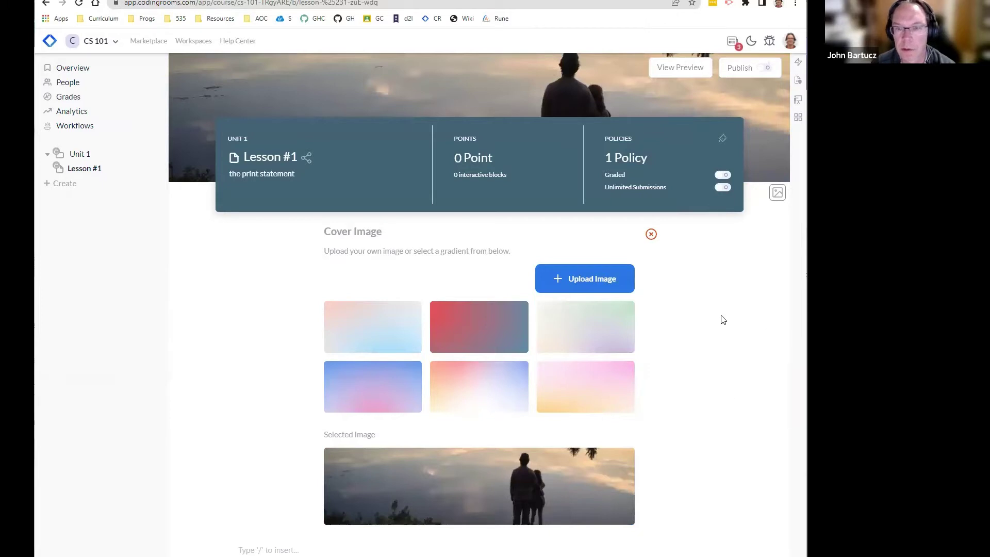
click(581, 394)
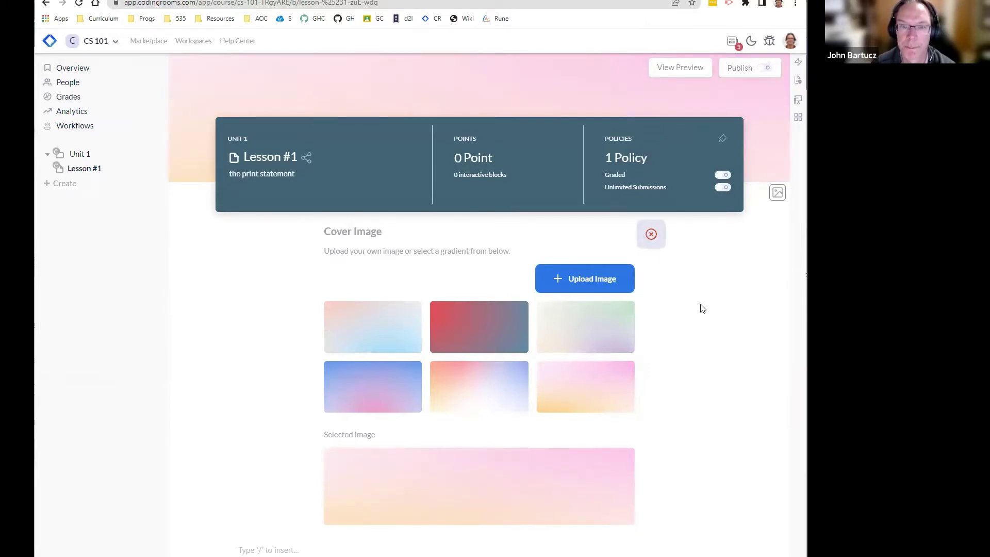
click(651, 235)
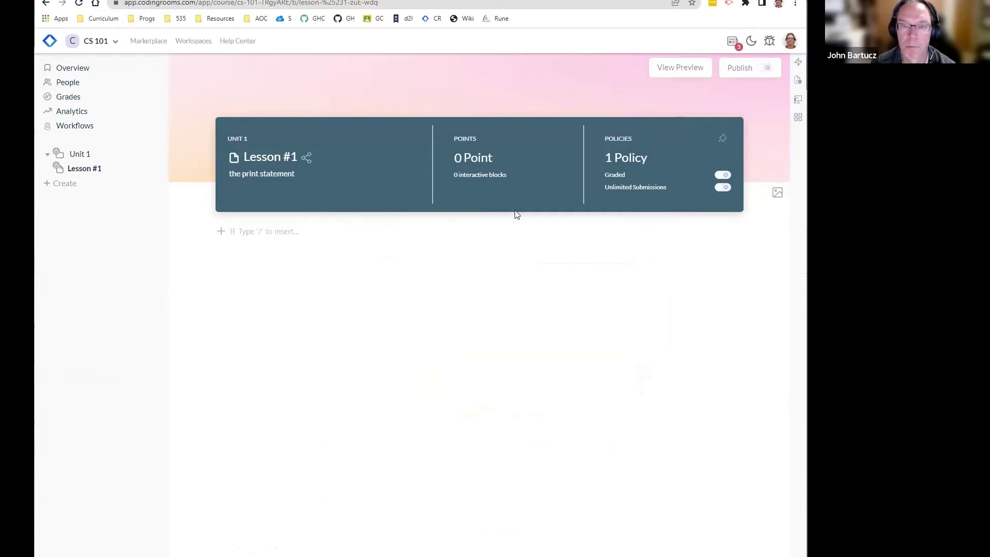
Step: Add a multiple-choice question 'Which is the best programming language' with options Python, Java, Arnold-C, Javascript
click(222, 232)
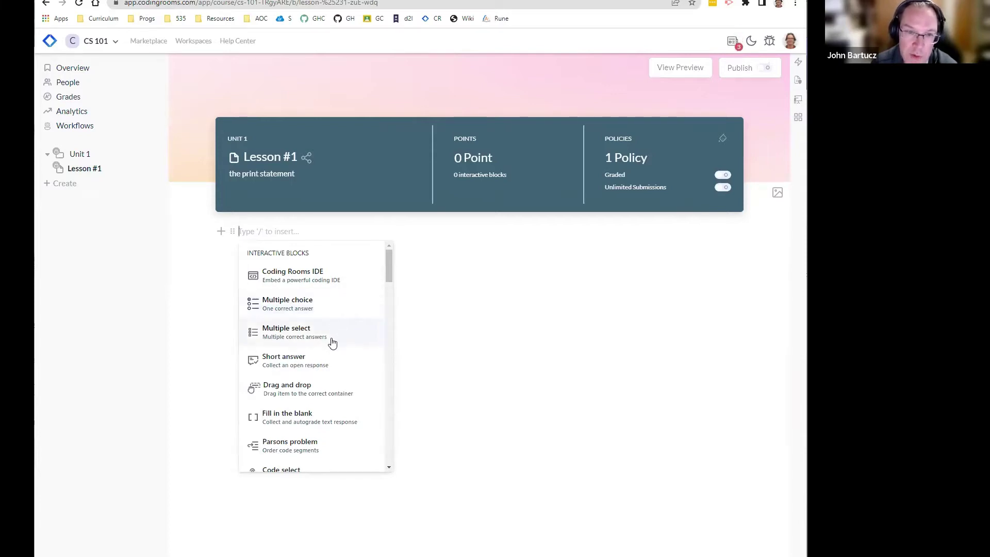
click(323, 310)
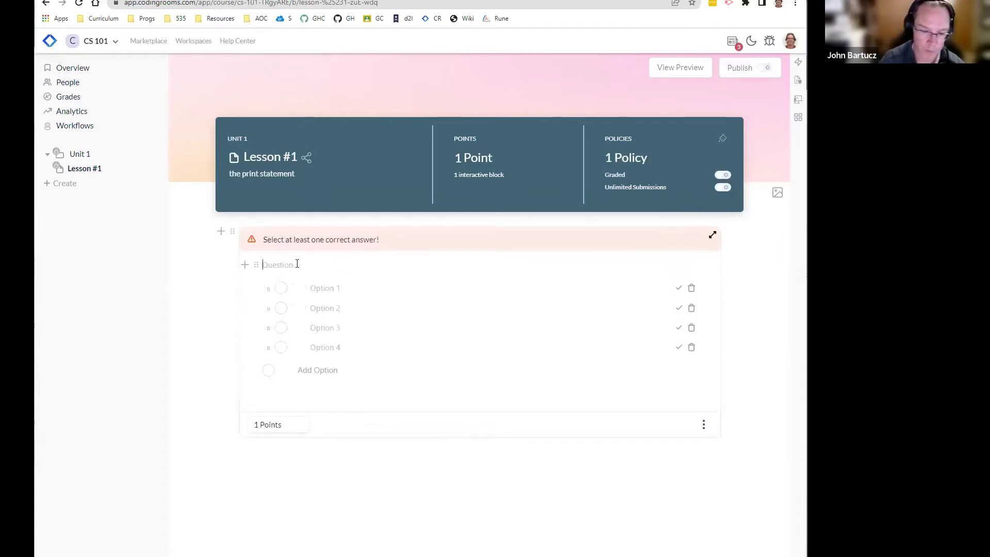
text(W)
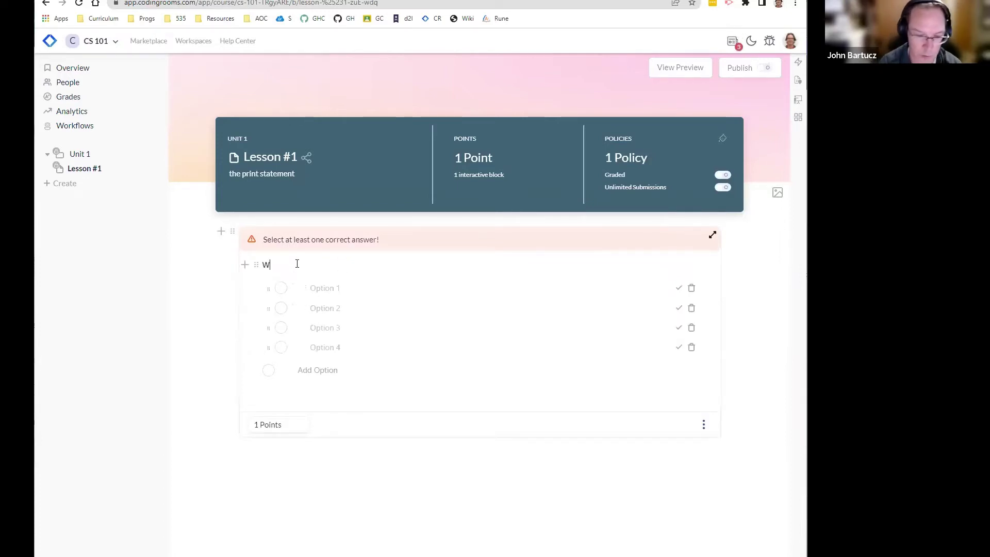
text(hich is)
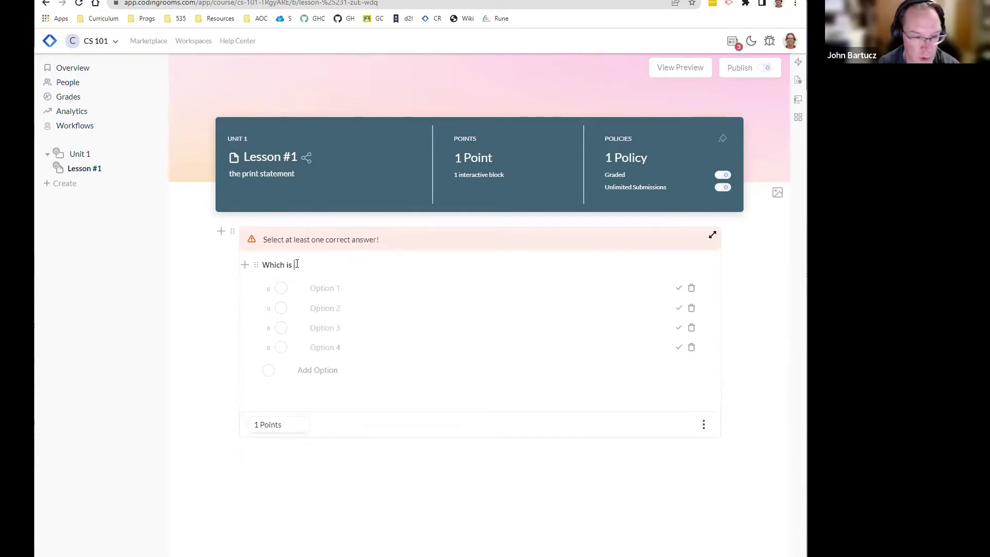
text( the best programm)
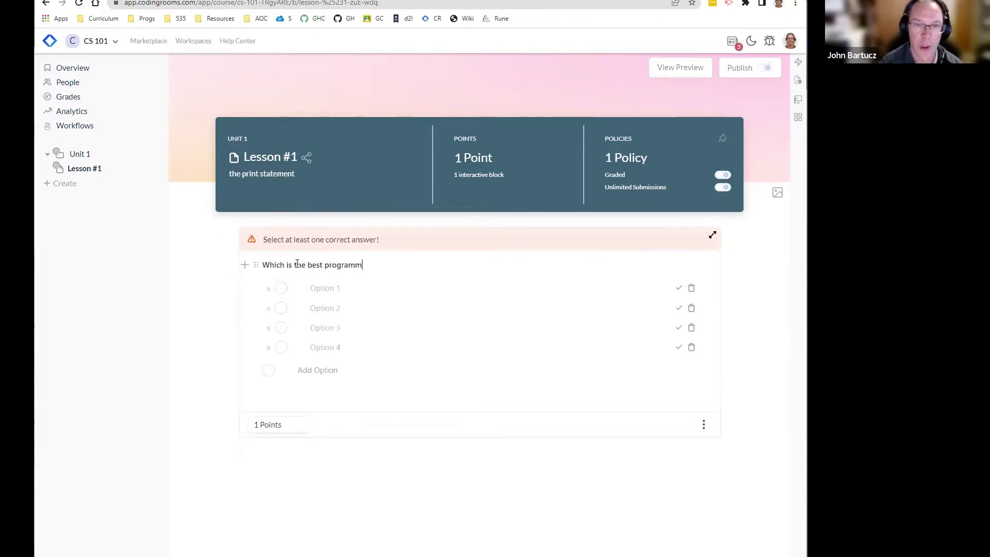
text(ing language?)
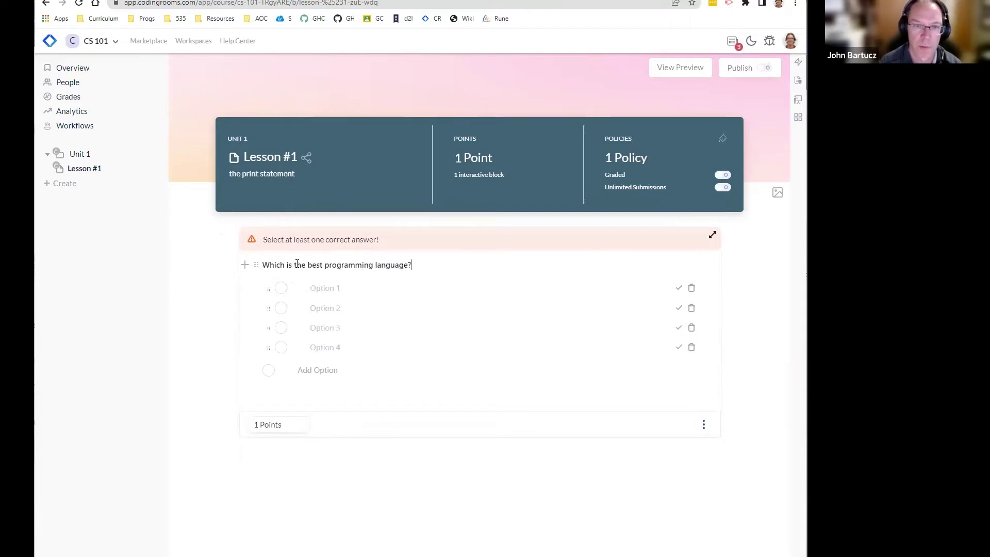
click(343, 289)
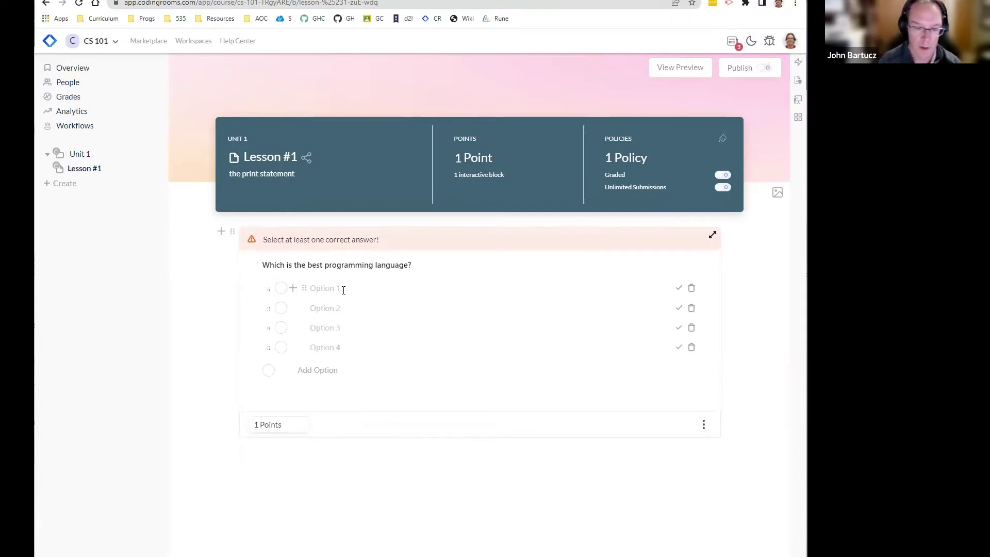
text(Python)
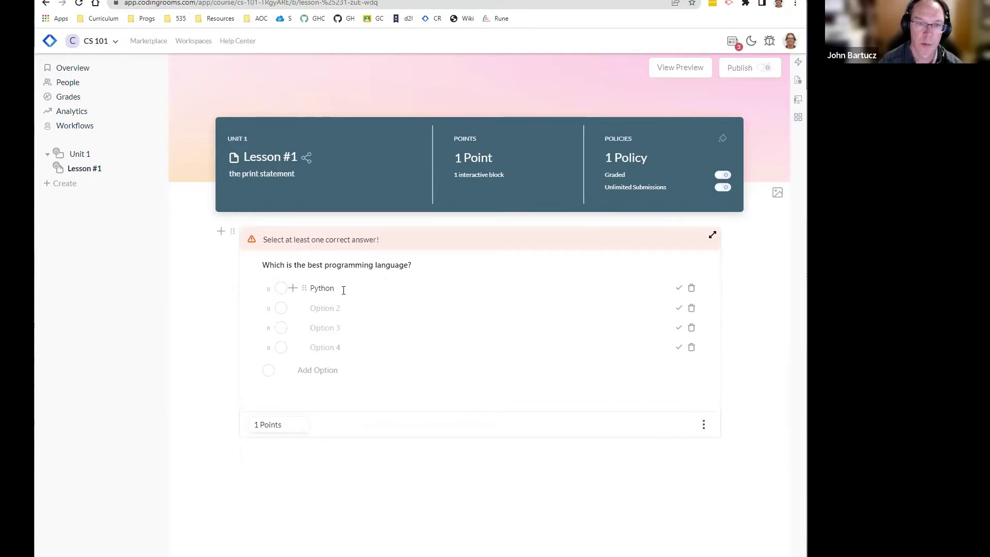
click(351, 309)
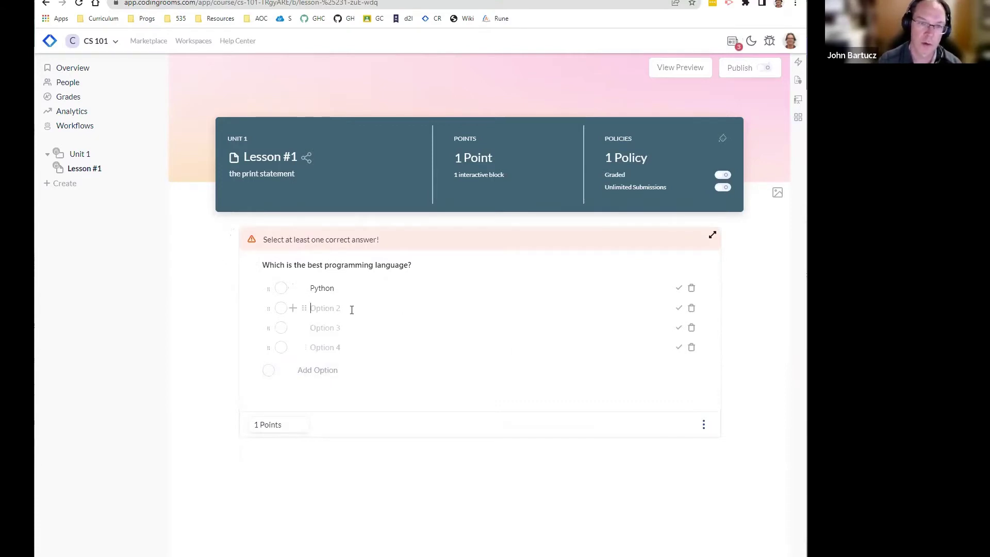
text(Java)
click(328, 329)
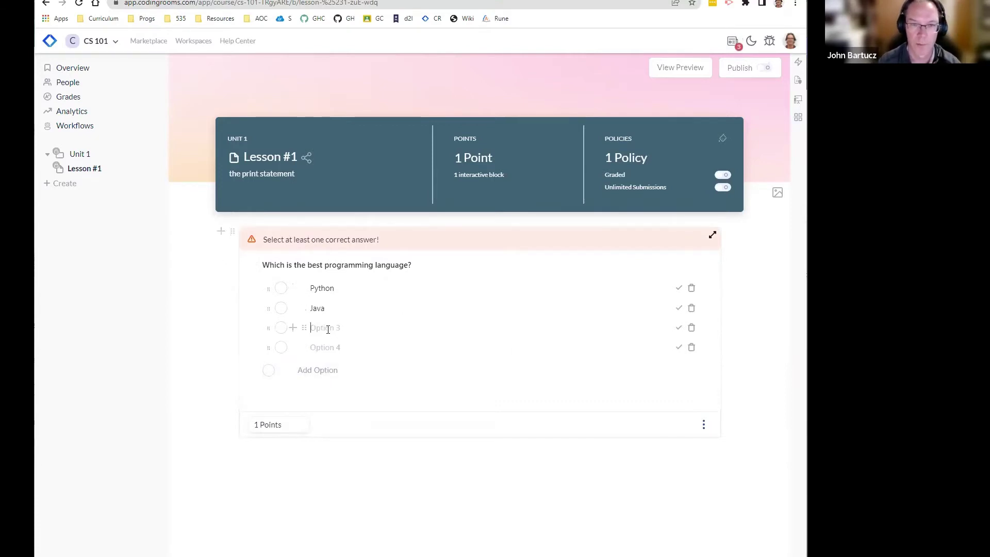
text(Arnold-C)
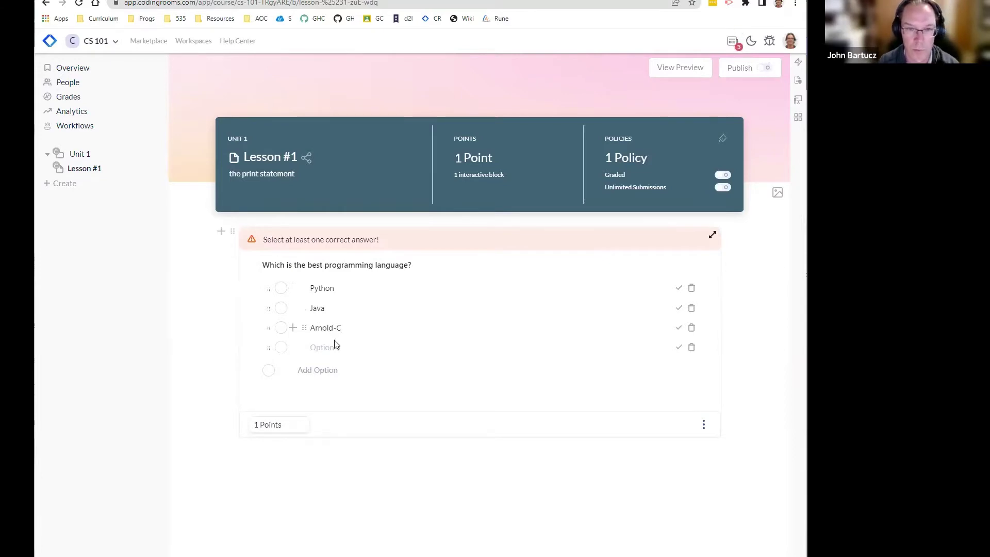
text(Javascript)
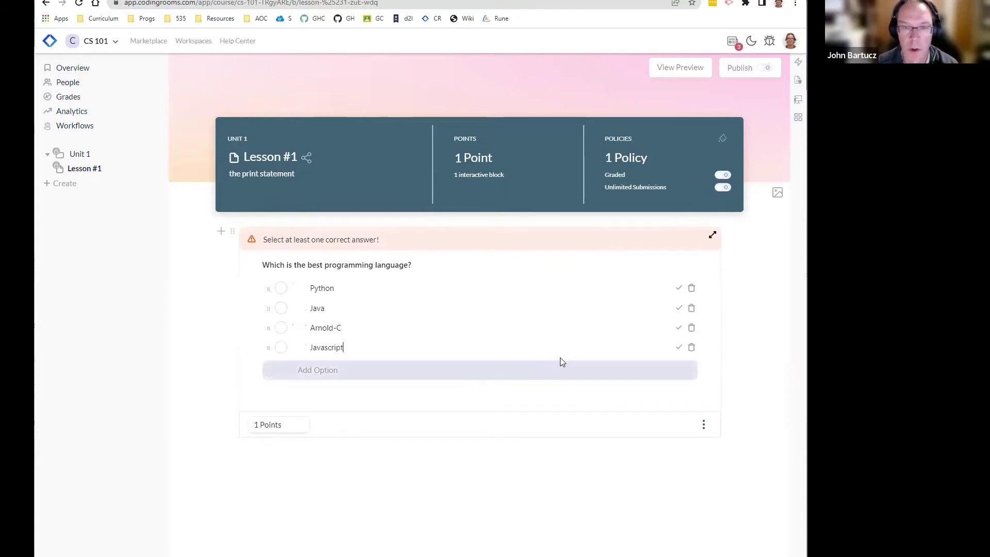
Step: Make Python the single correct answer after briefly marking Arnold-C
click(679, 328)
click(678, 265)
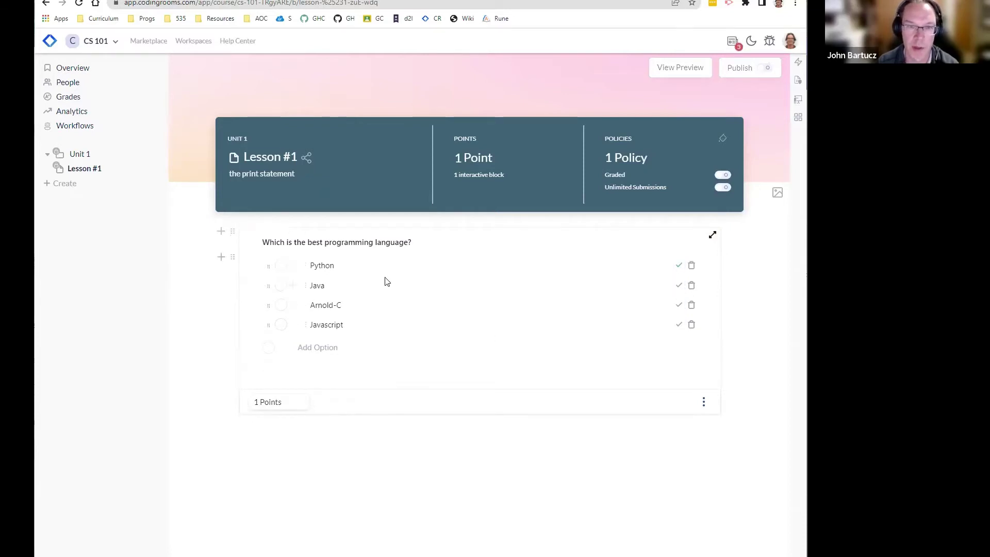
click(679, 266)
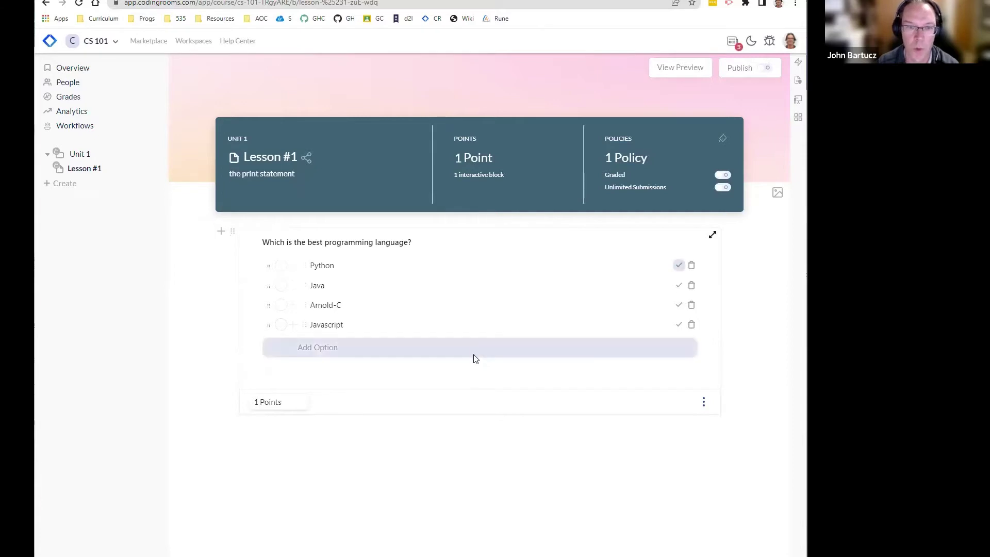
click(678, 288)
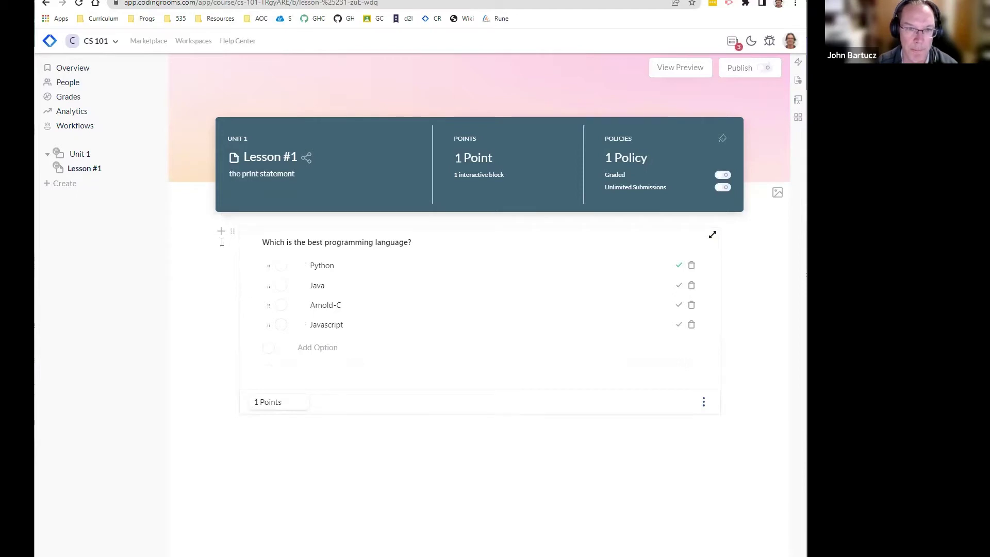
click(220, 230)
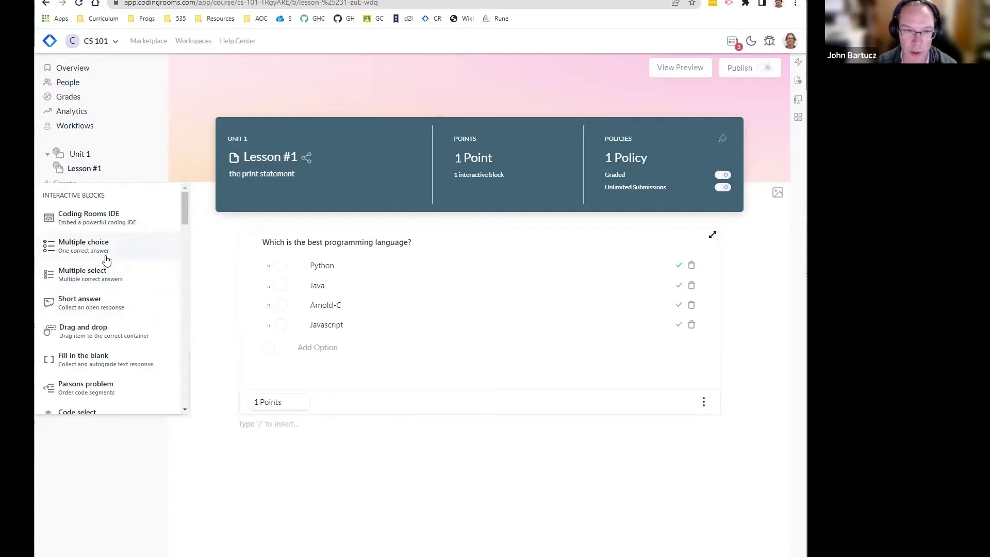
Step: Insert a drag-and-drop question block and glance at its grading settings
drag(184, 217, 188, 230)
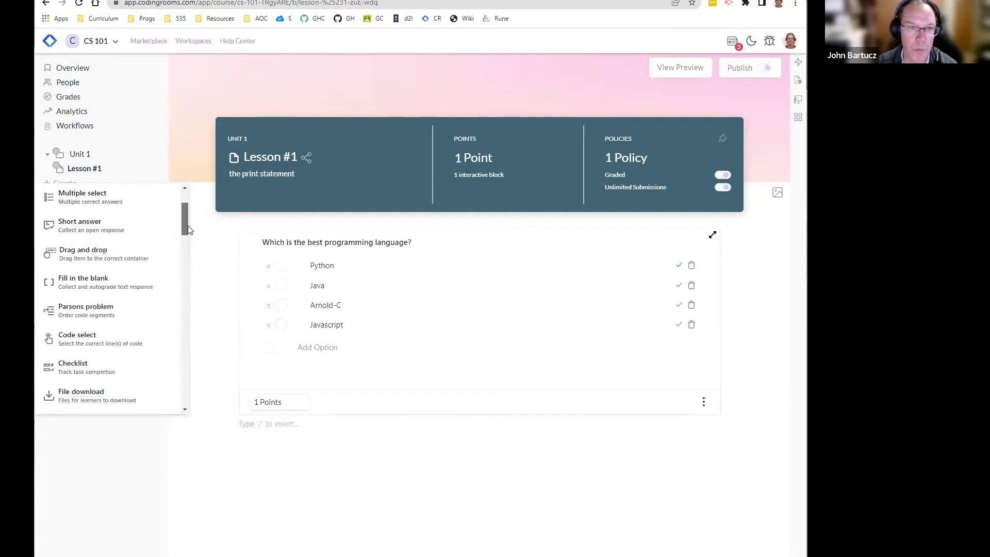
click(102, 260)
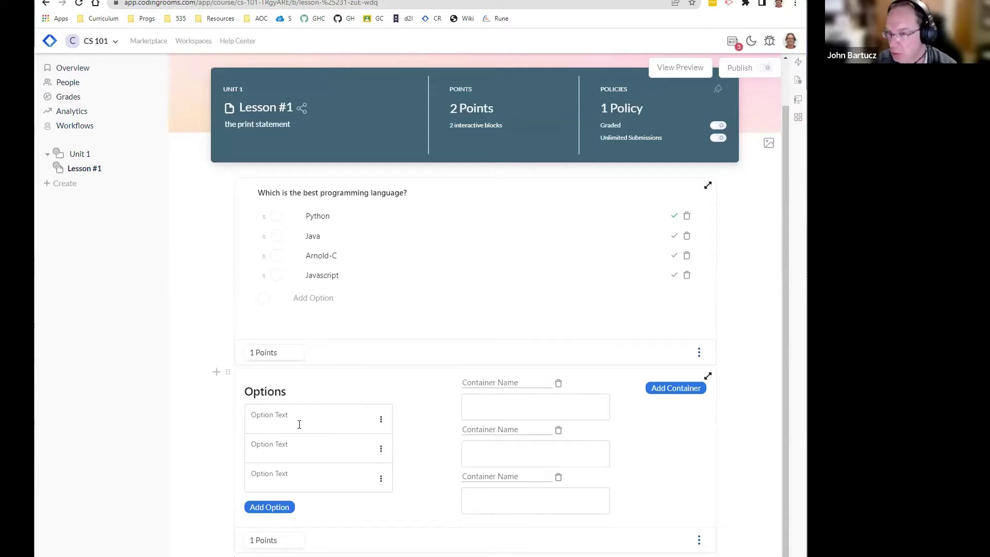
click(340, 420)
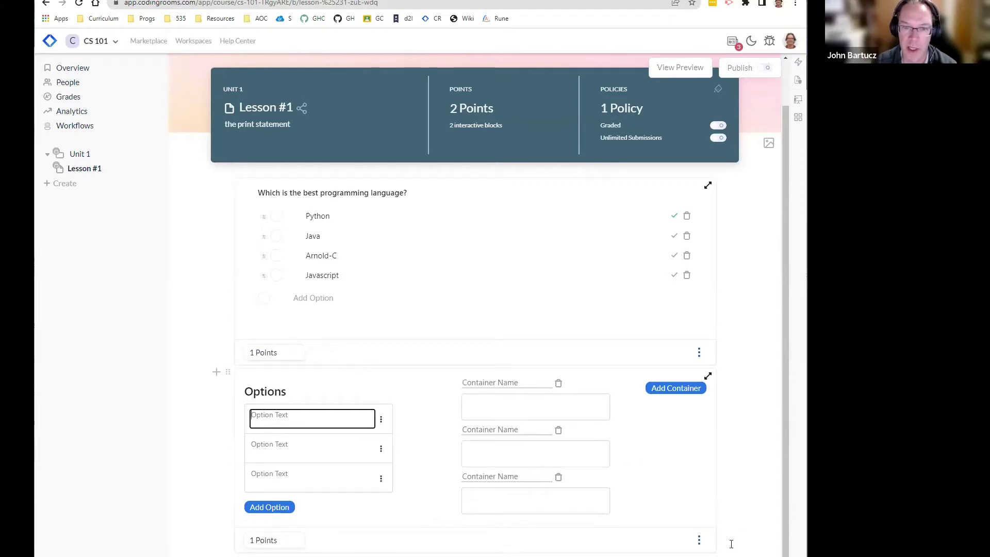
click(700, 540)
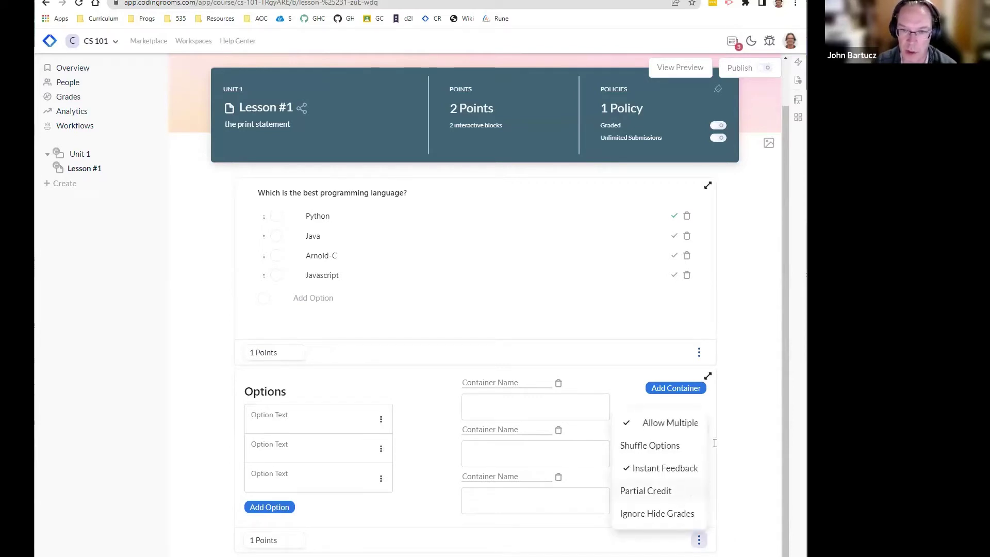
click(757, 427)
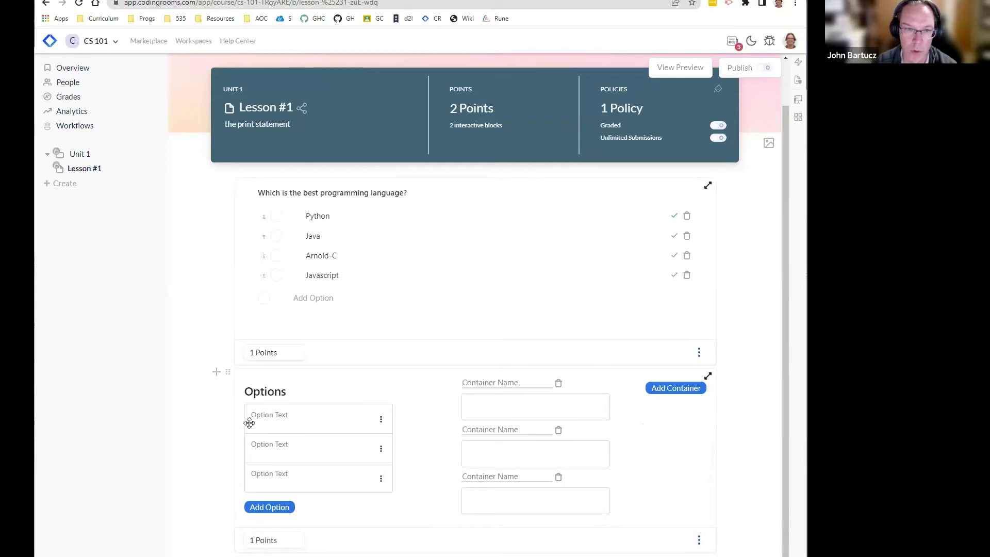
Step: Enter drag-and-drop options a, b, c and container names A, B, C
click(288, 422)
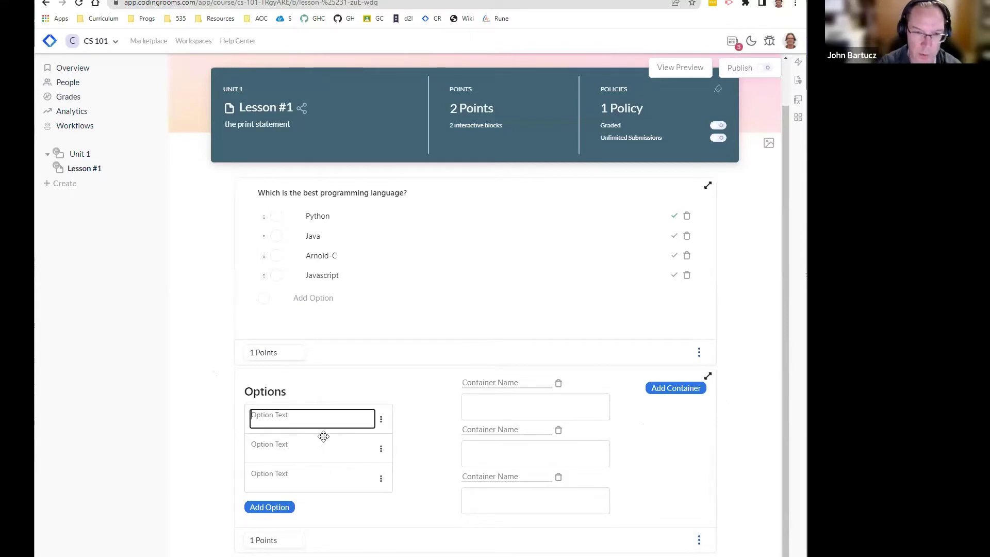
text(a)
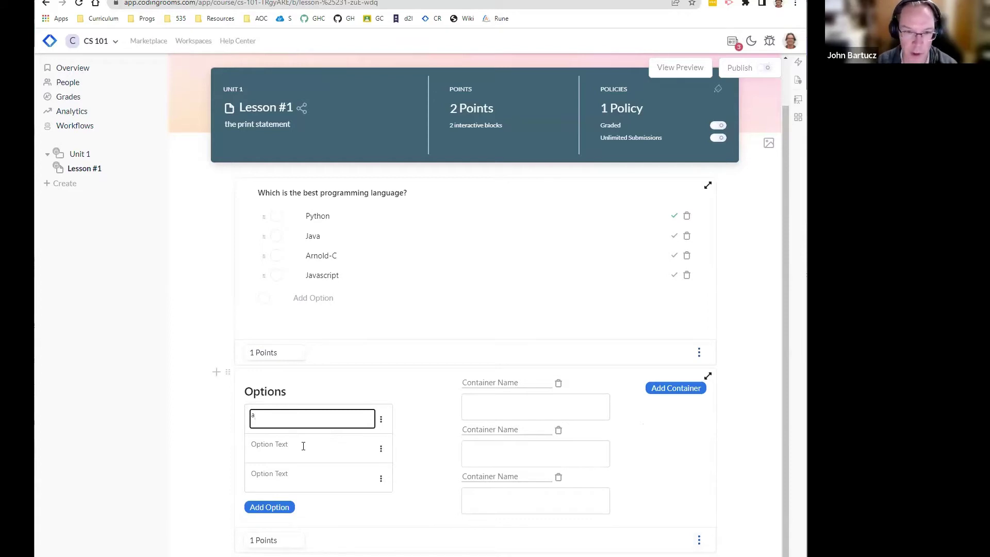
click(303, 446)
text(b)
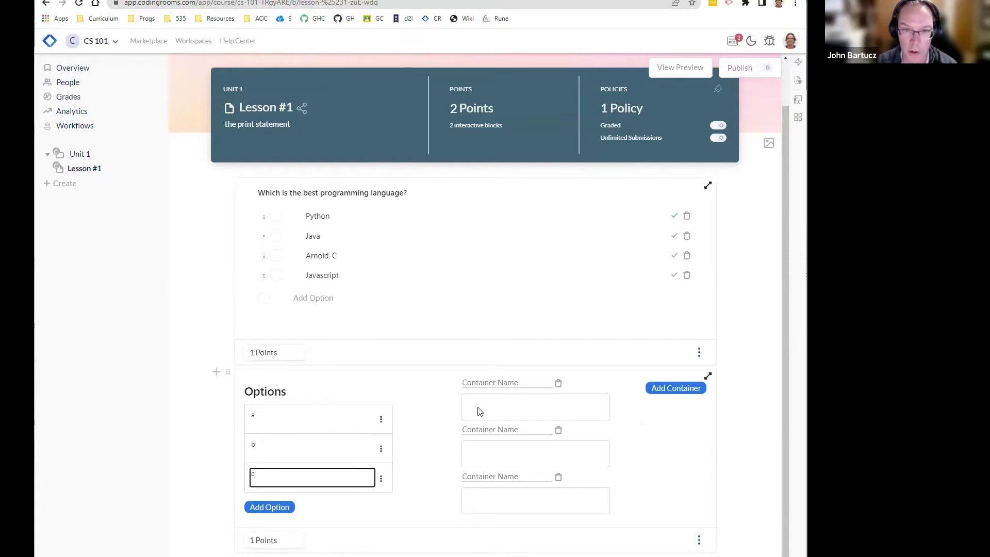
click(477, 411)
click(473, 386)
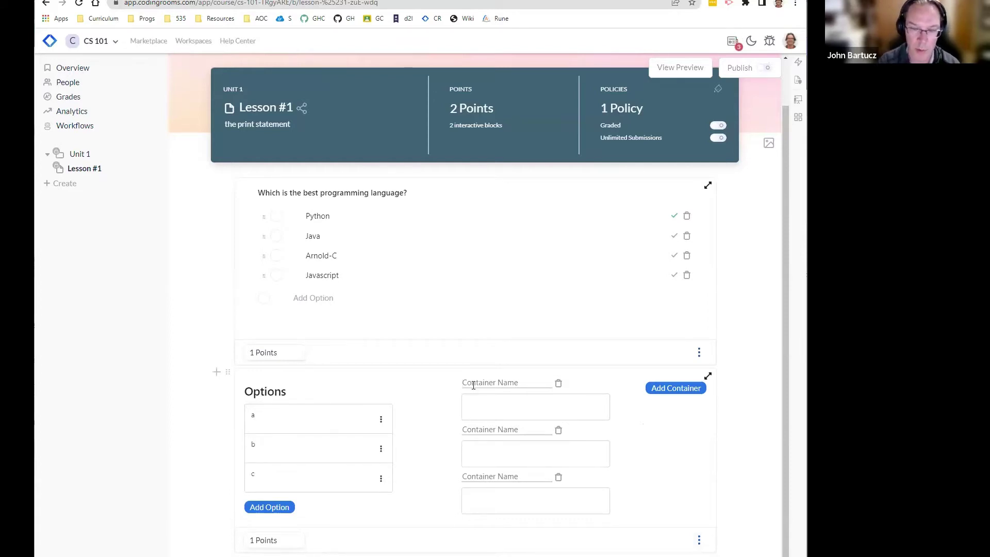
text(A)
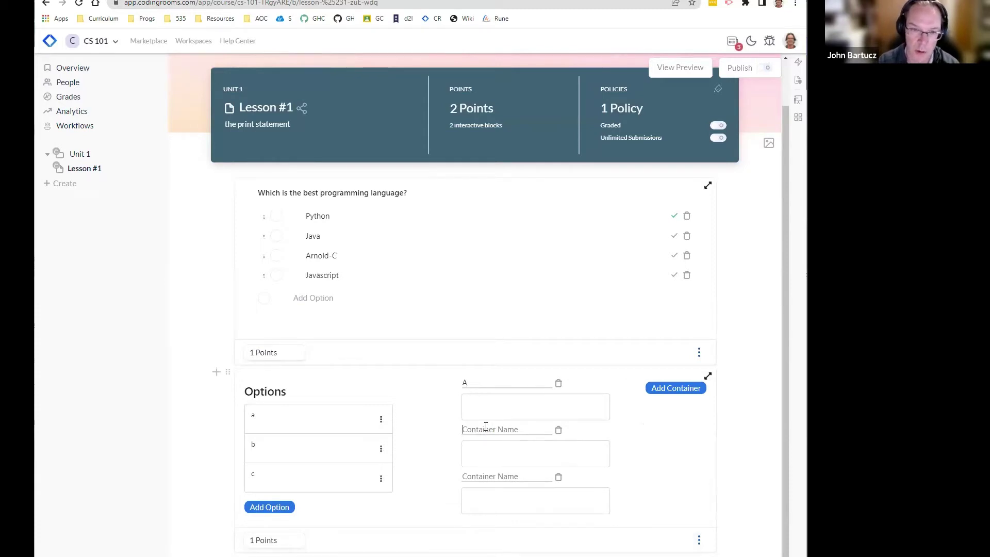
click(485, 426)
text(B)
click(490, 476)
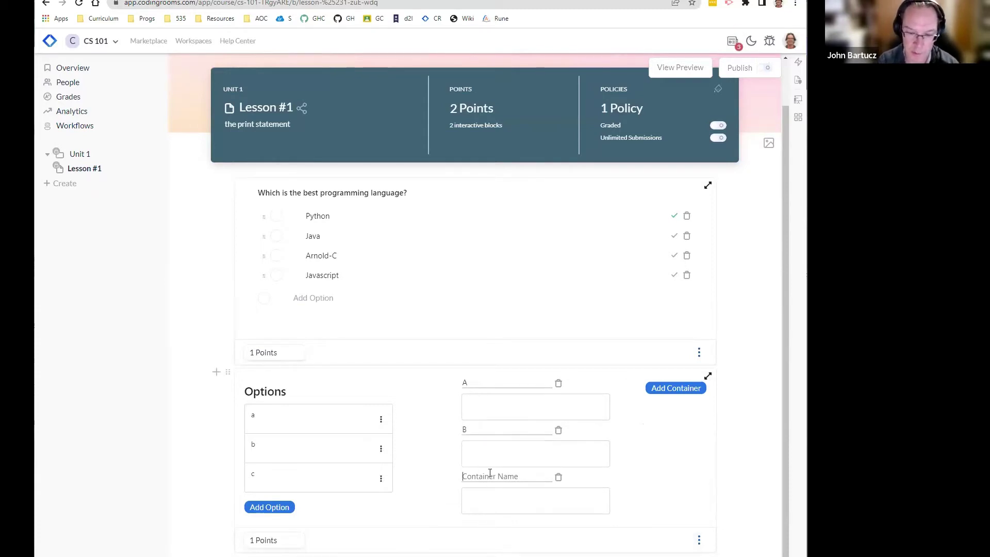
text(C)
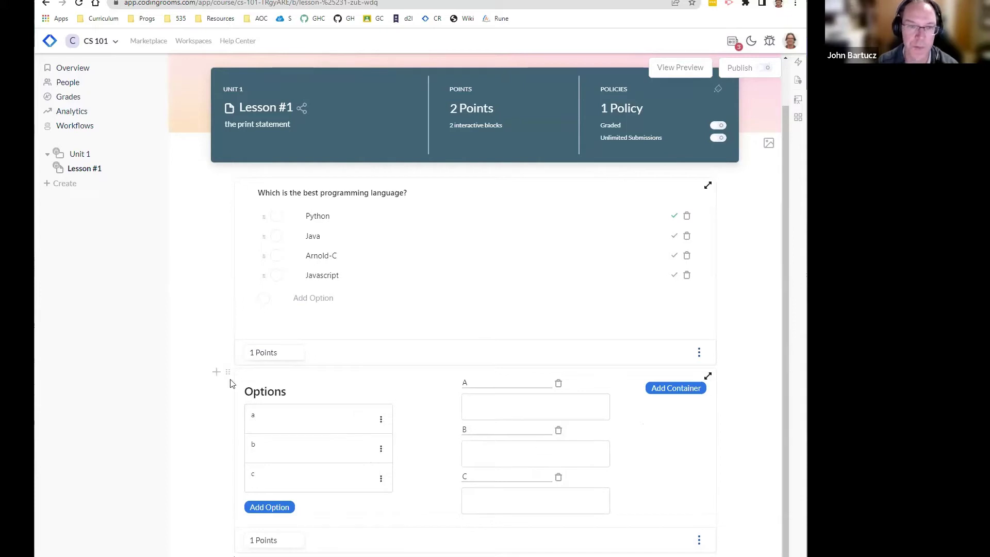
click(216, 369)
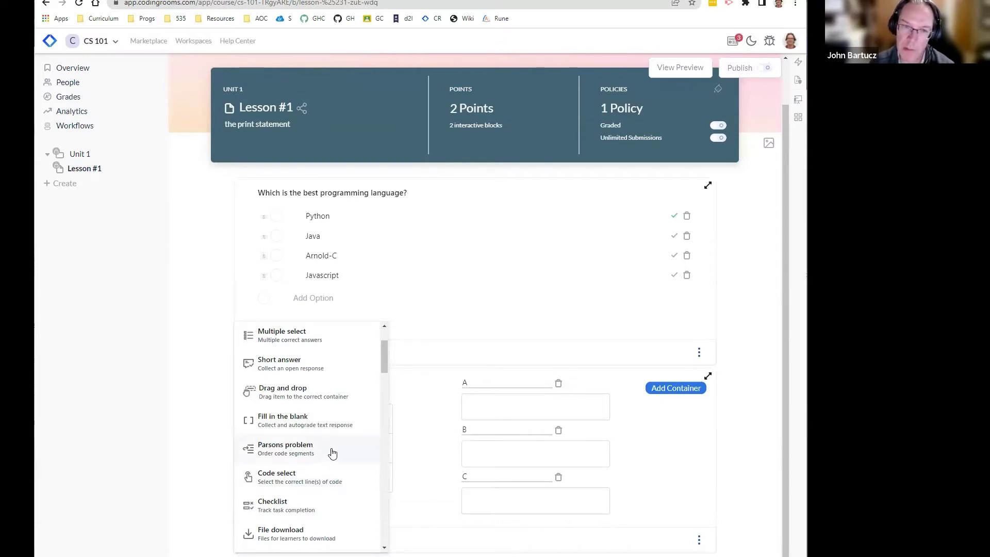
Step: Insert an empty Parsons problem block below the drag-and-drop question
click(331, 453)
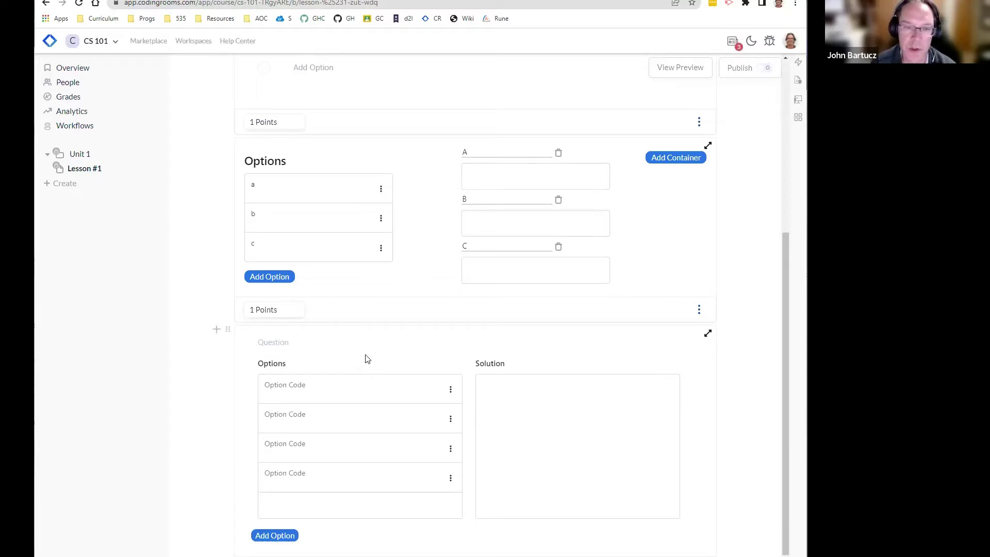
scroll(364, 358, down, 1)
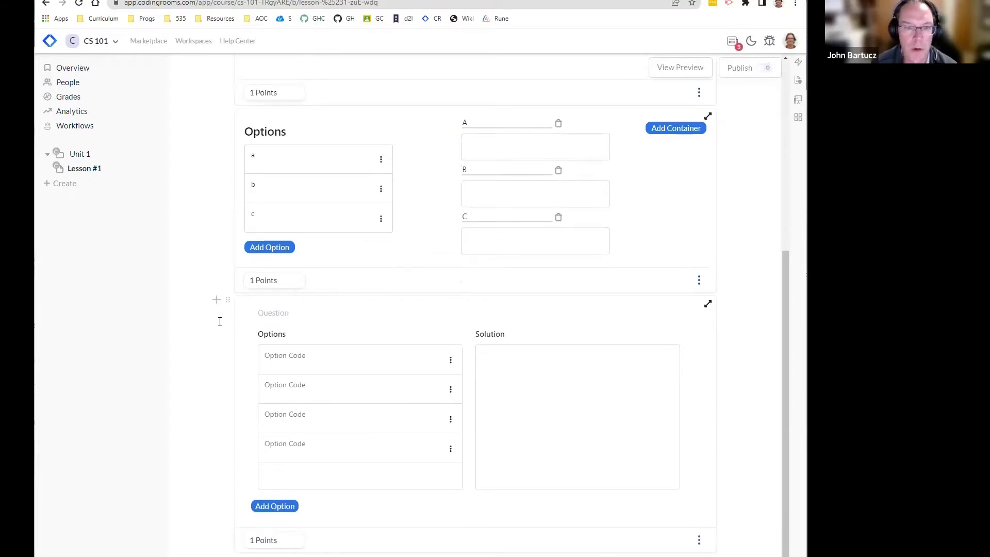
click(216, 300)
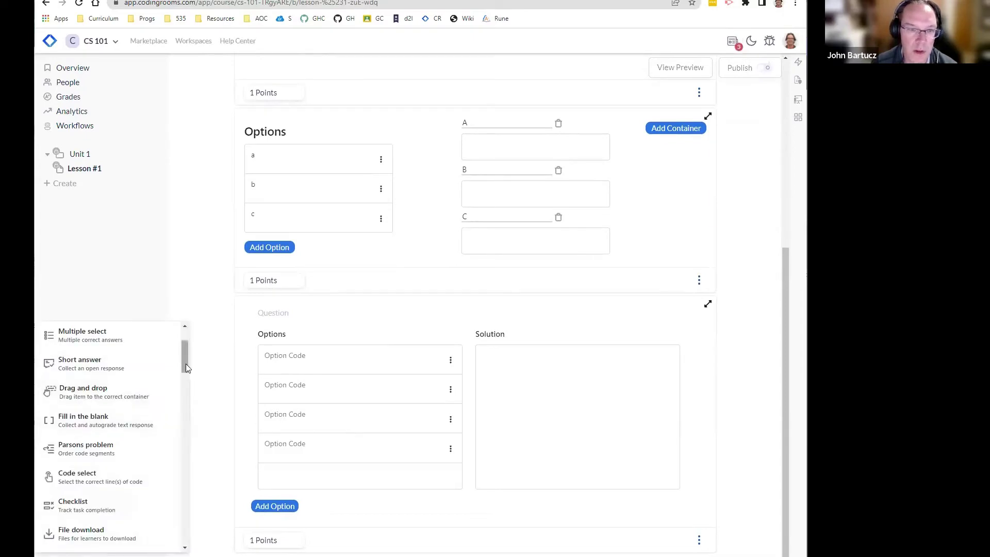
Step: Add a Code select block with the prompt 'selet the line of code that prints out "Hello, world!"'
drag(184, 355, 185, 377)
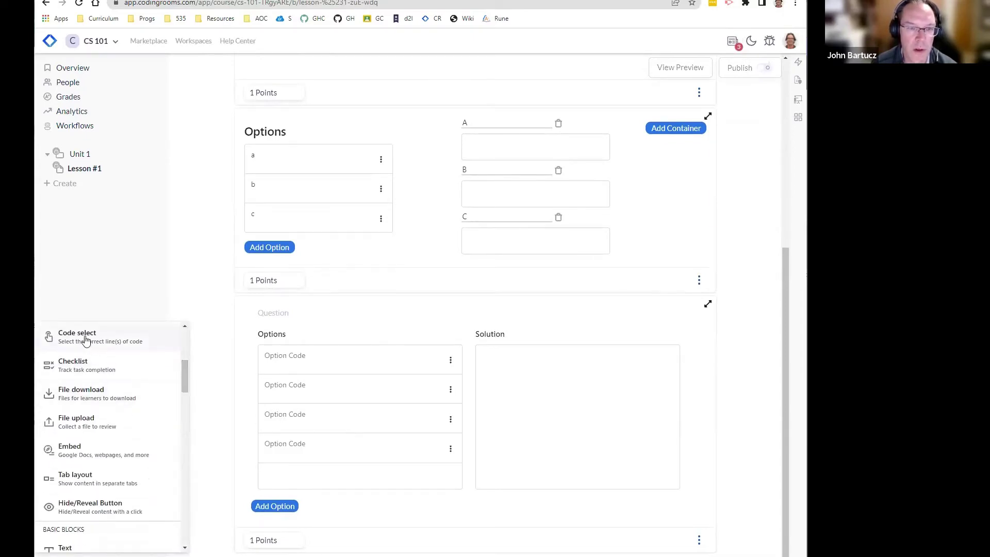
click(88, 337)
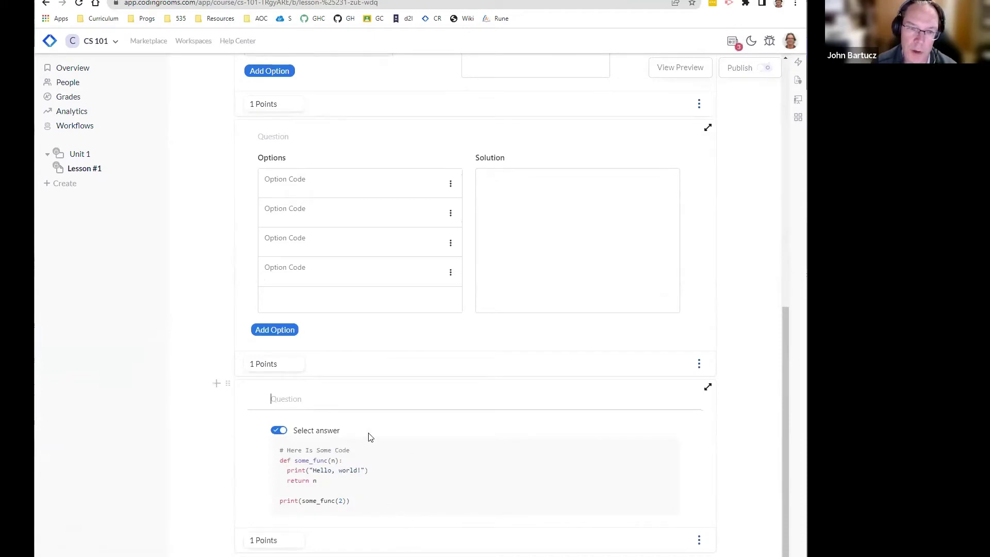
click(310, 403)
text(selet the)
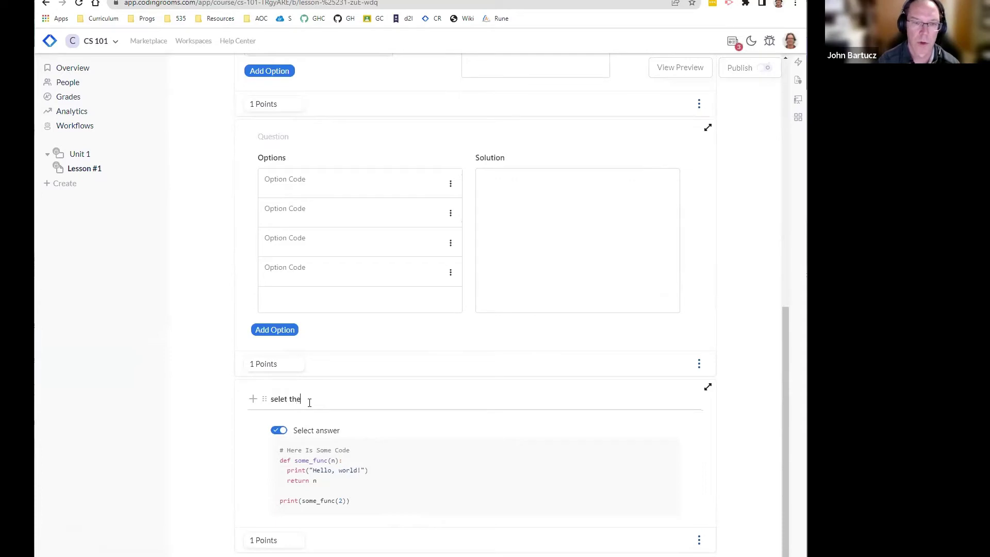
text( line of code th)
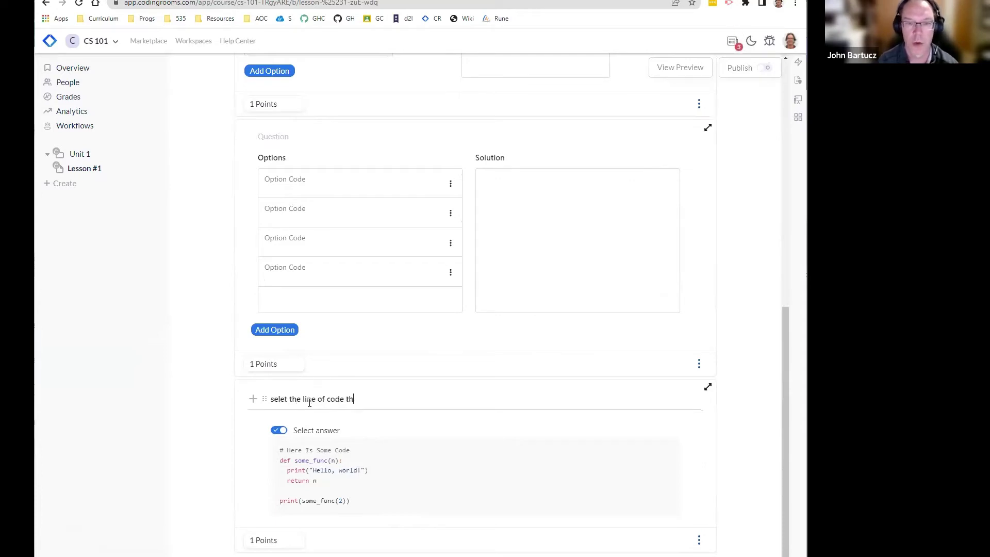
text(at prints out )
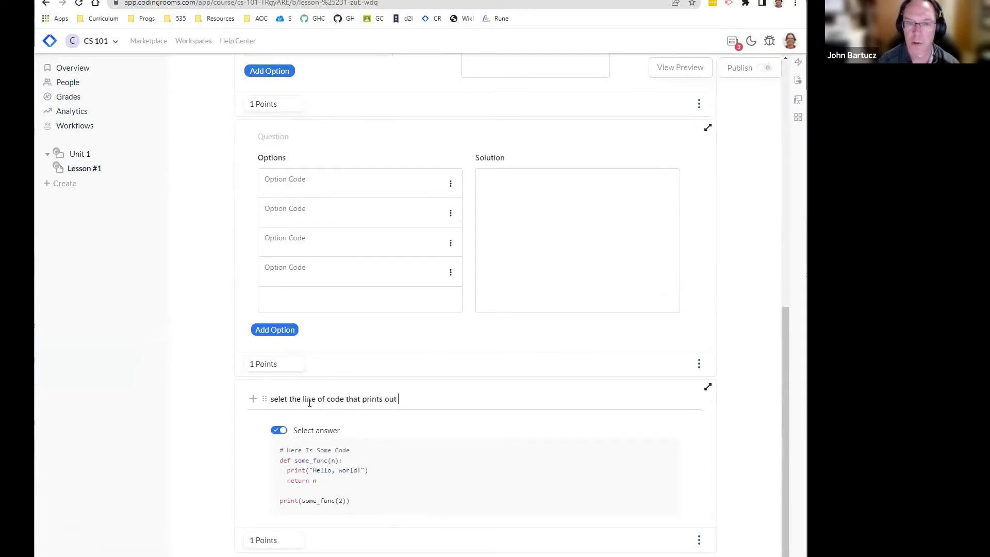
text("Hello, world!")
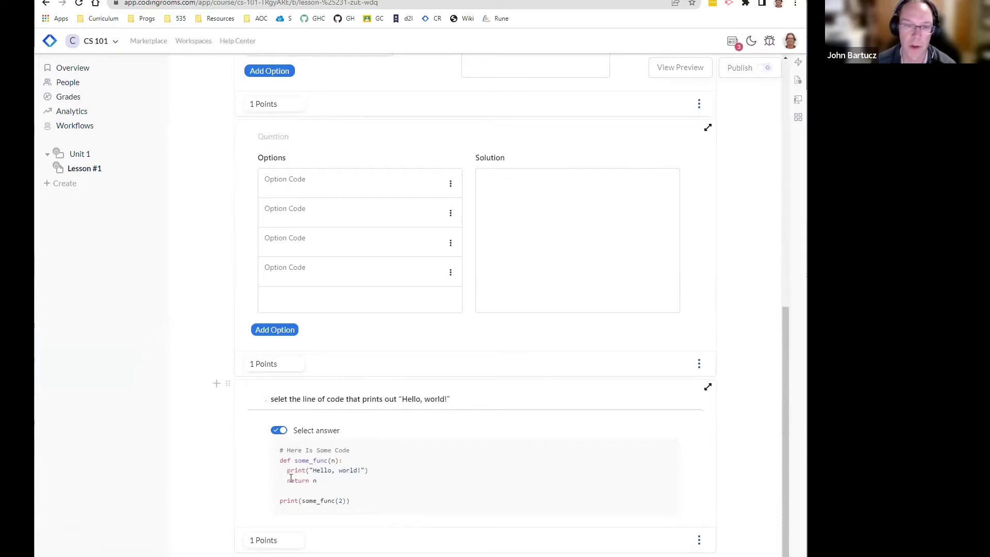
Step: Mark only the print line as the answer, unmarking the def some_func(n): and comment lines
click(329, 461)
click(391, 470)
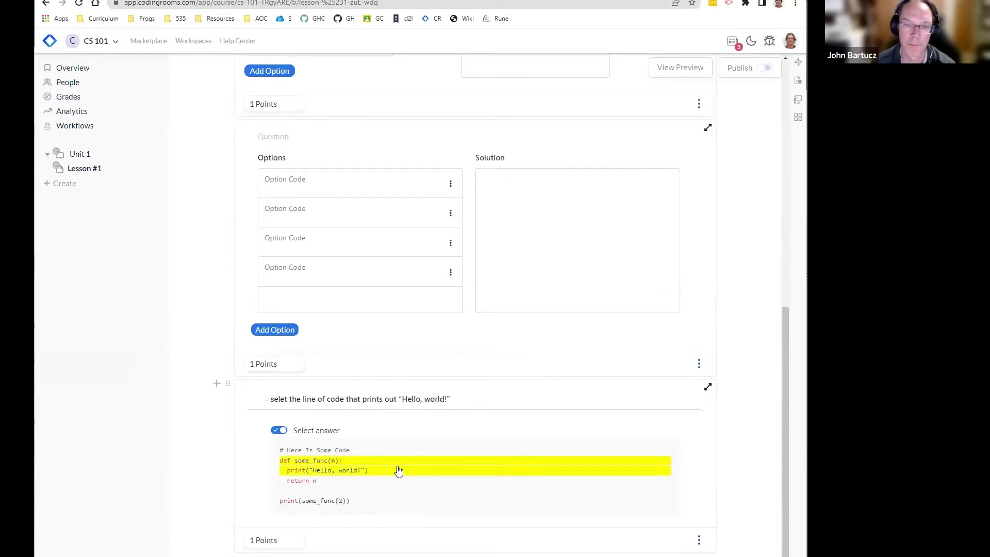
click(396, 453)
click(396, 461)
click(398, 452)
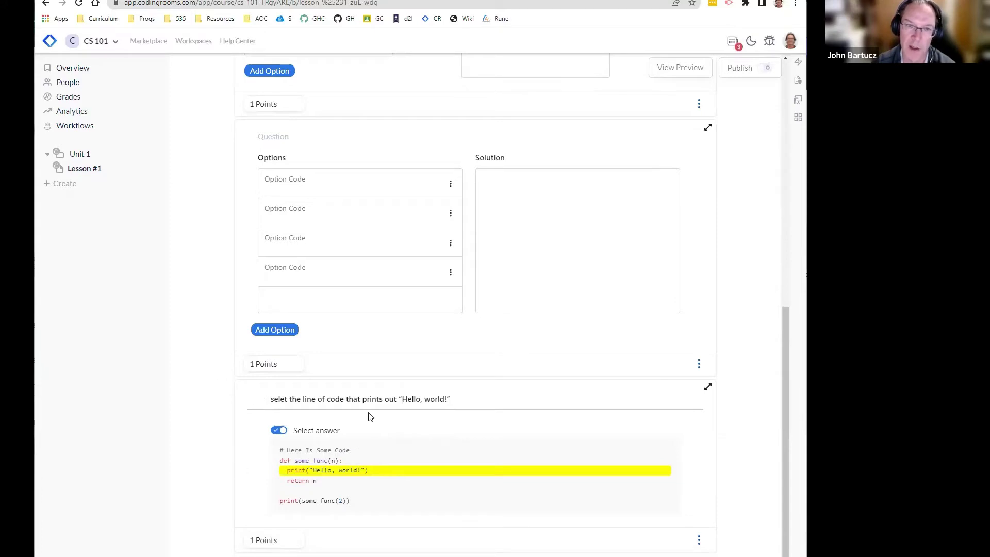
scroll(373, 369, up, 3)
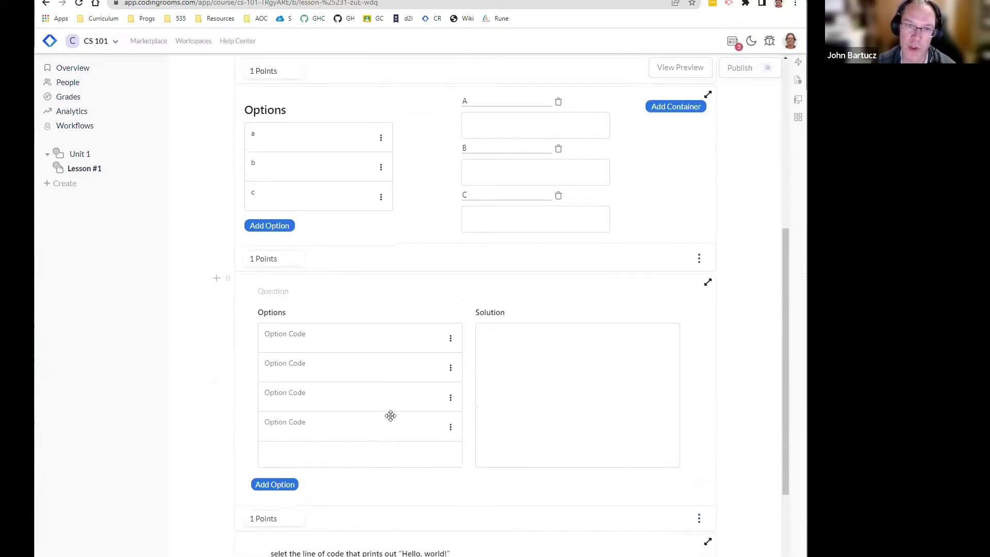
scroll(360, 293, down, 3)
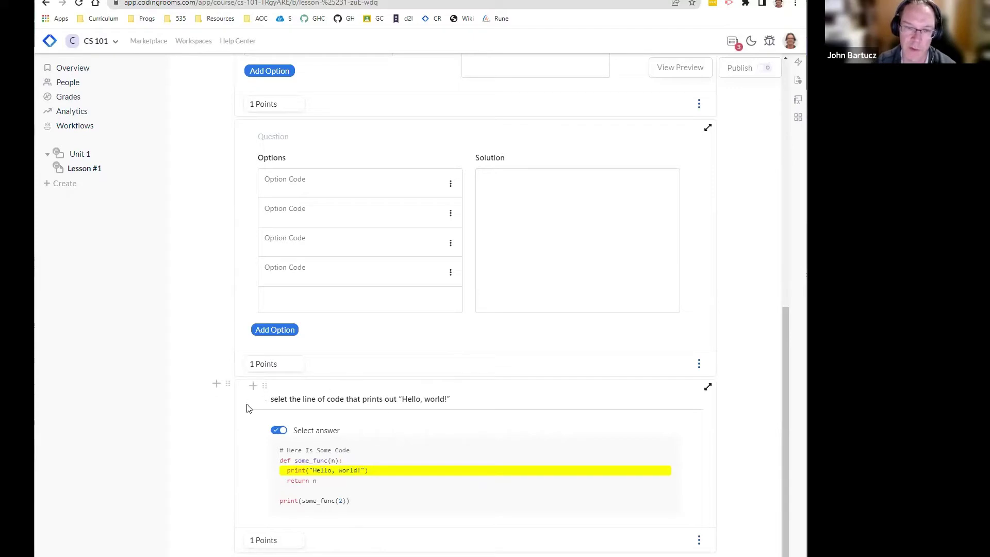
Step: Open the block menu, then dismiss it to return to the Parsons code lines
click(216, 383)
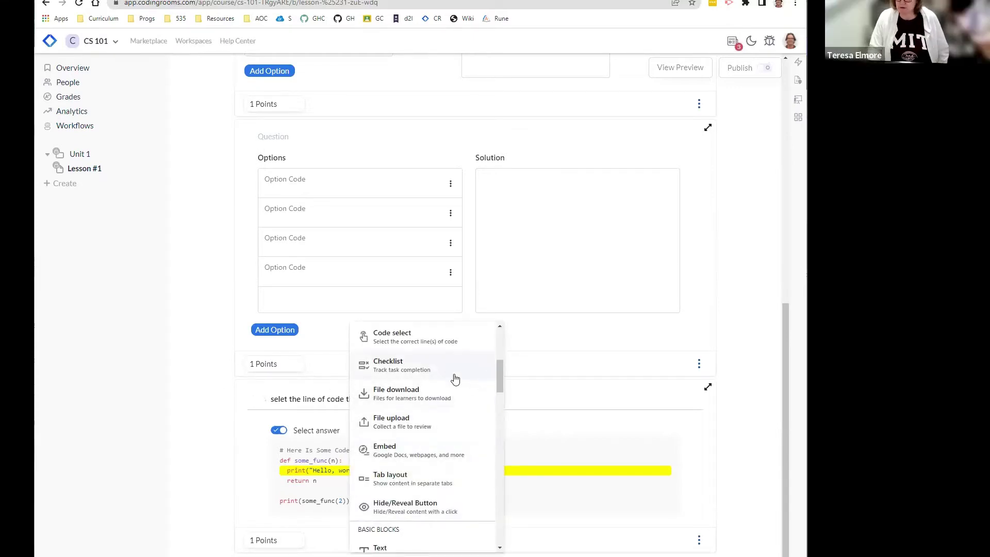
click(337, 187)
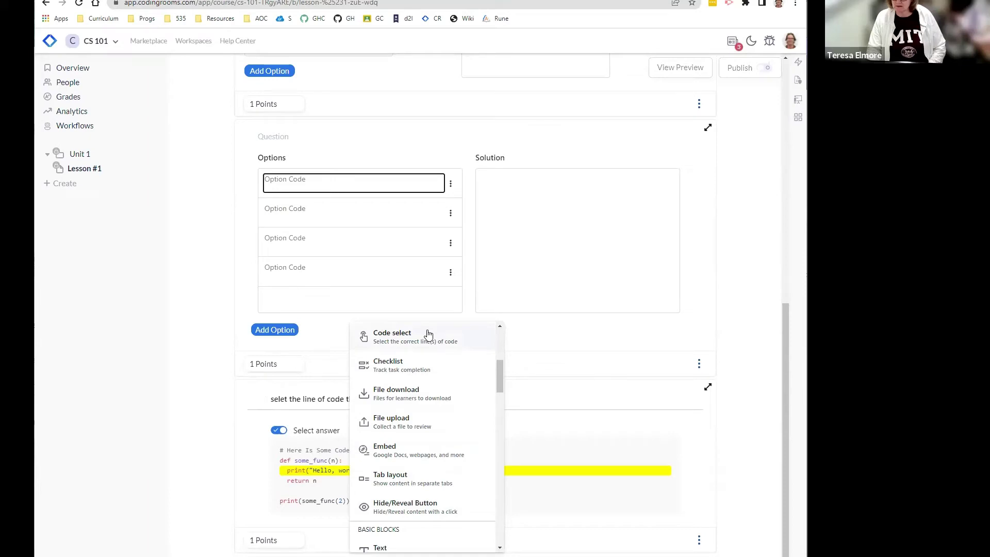
click(212, 239)
click(212, 239)
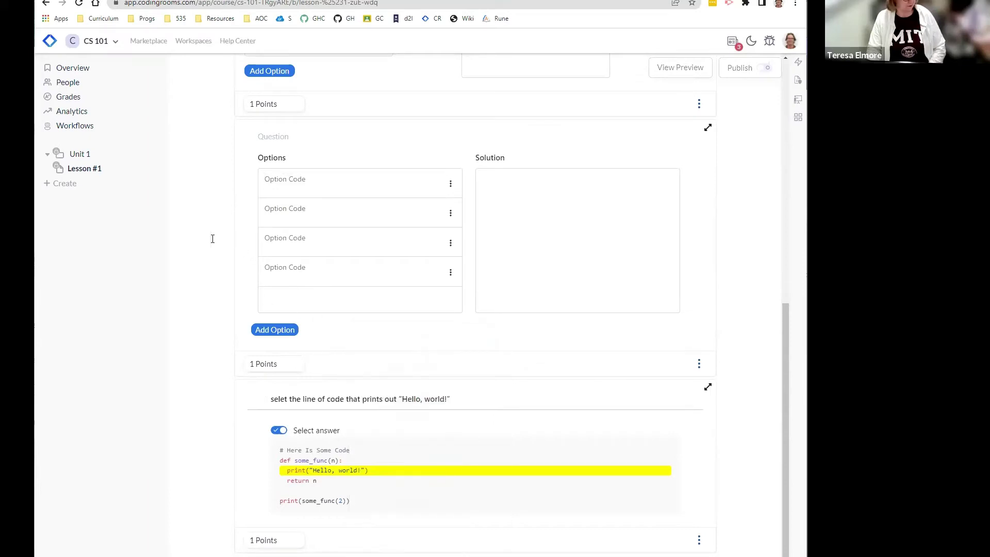
Step: Fill the Parsons options with def do_print(text):, print(text), print("Hello") and do_print("Hello")
click(313, 188)
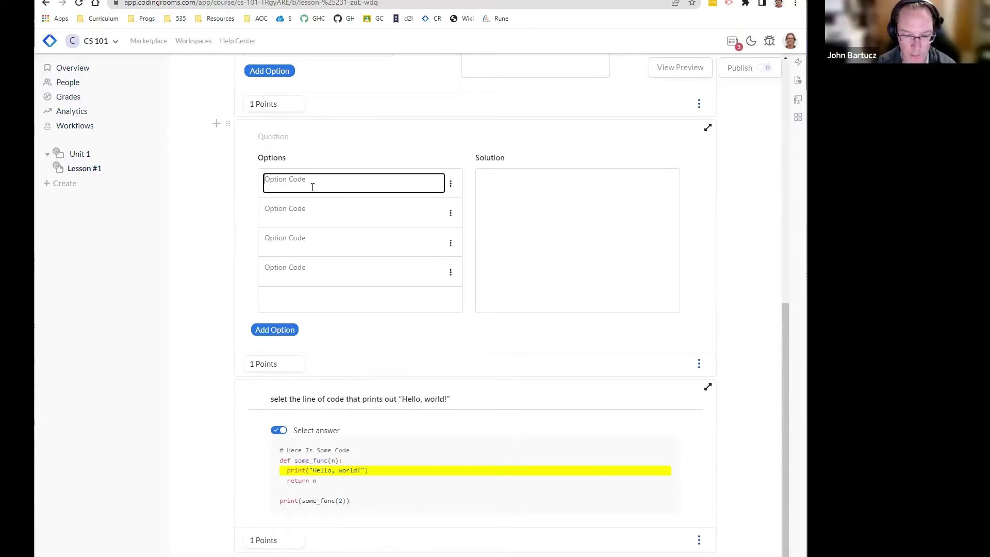
text(def d)
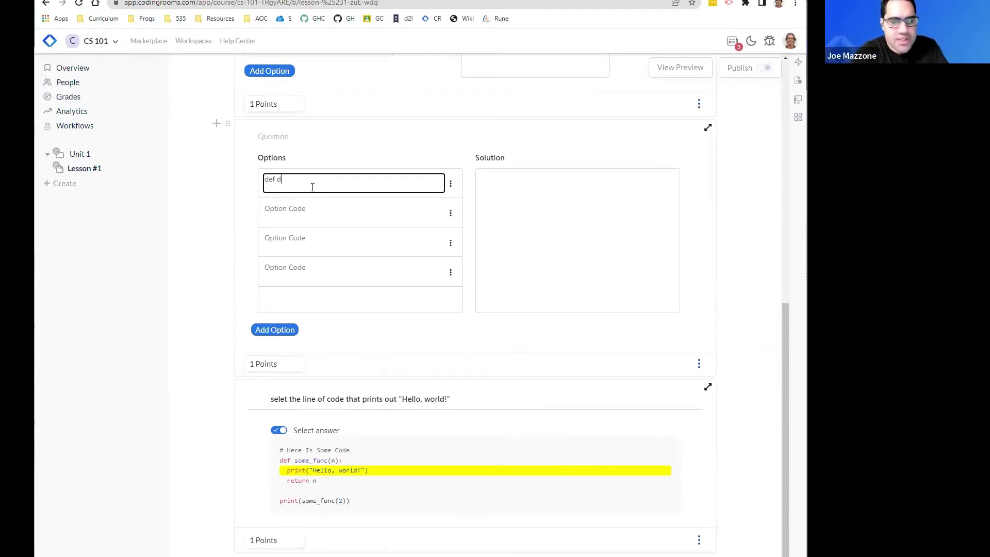
text(o_print(text):)
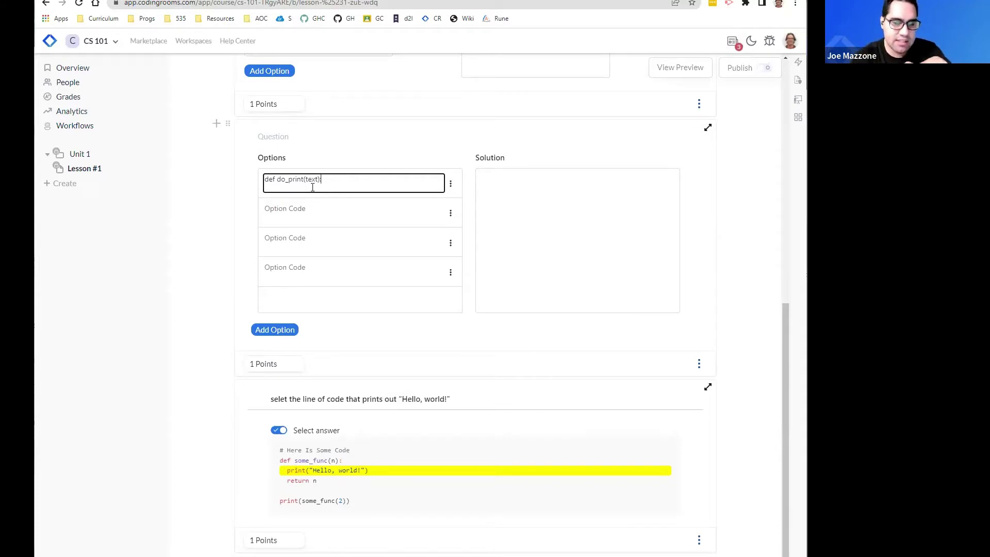
click(321, 205)
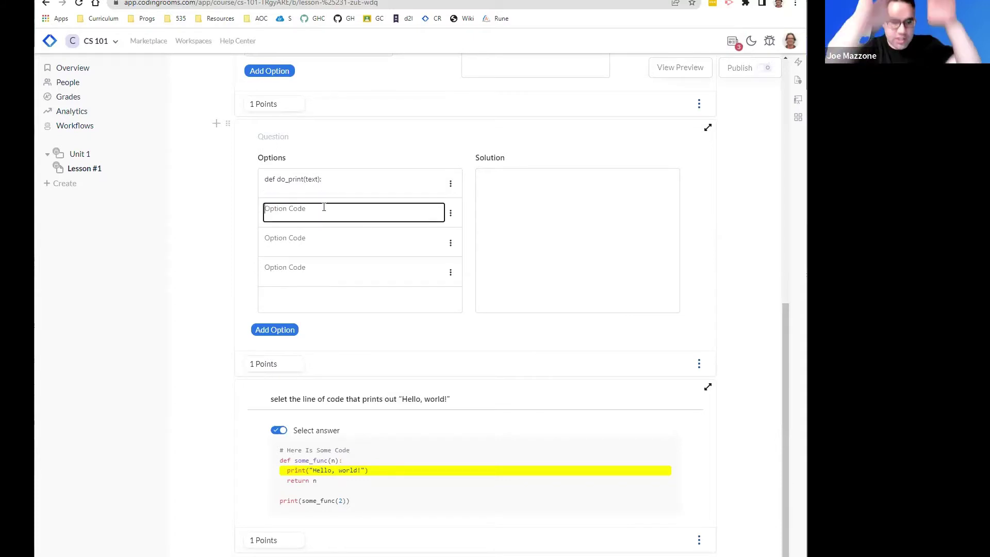
text(print)
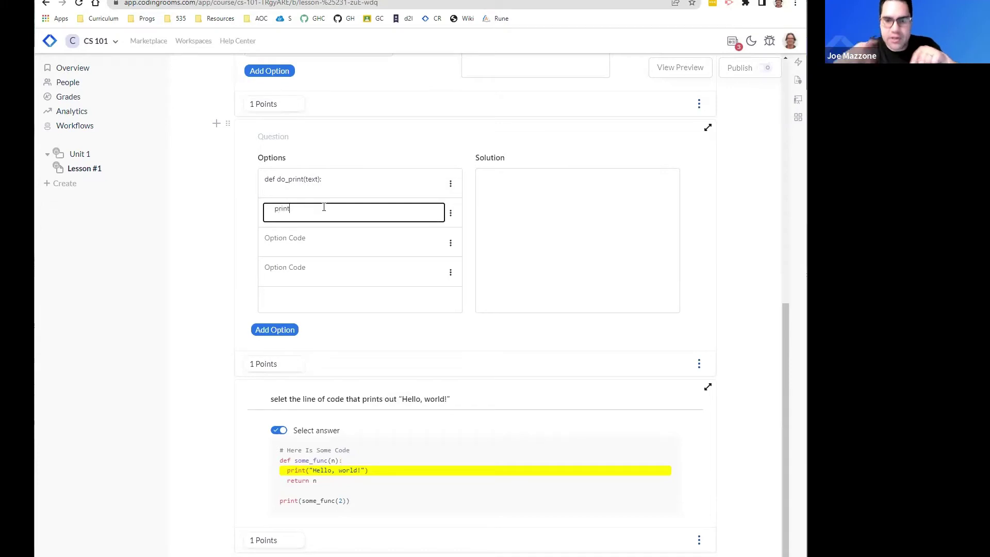
text((text))
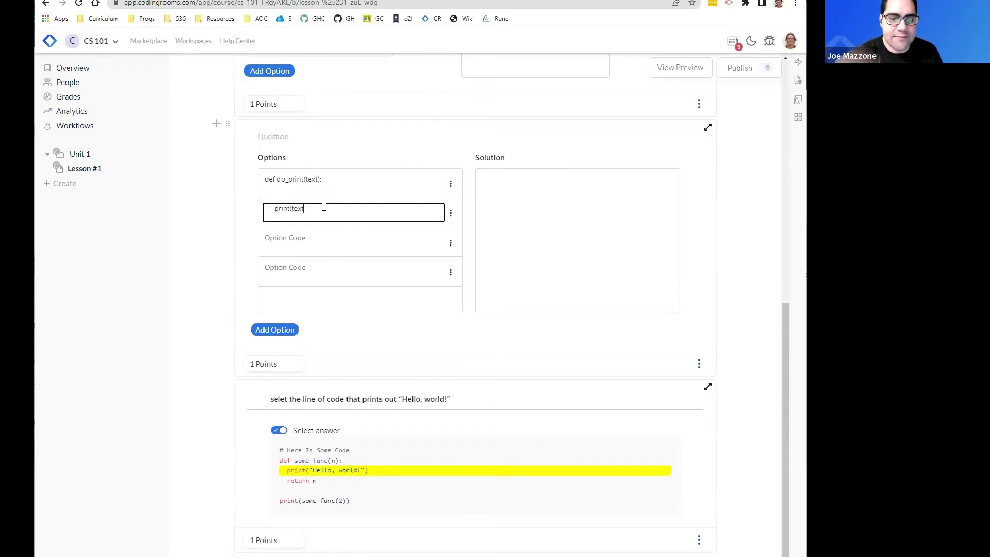
click(329, 241)
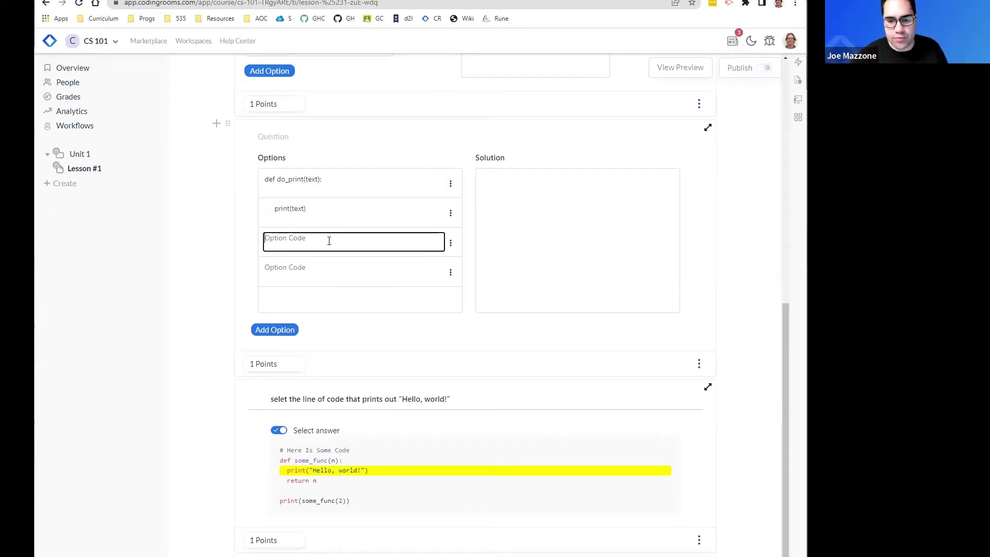
text(print("Hello)
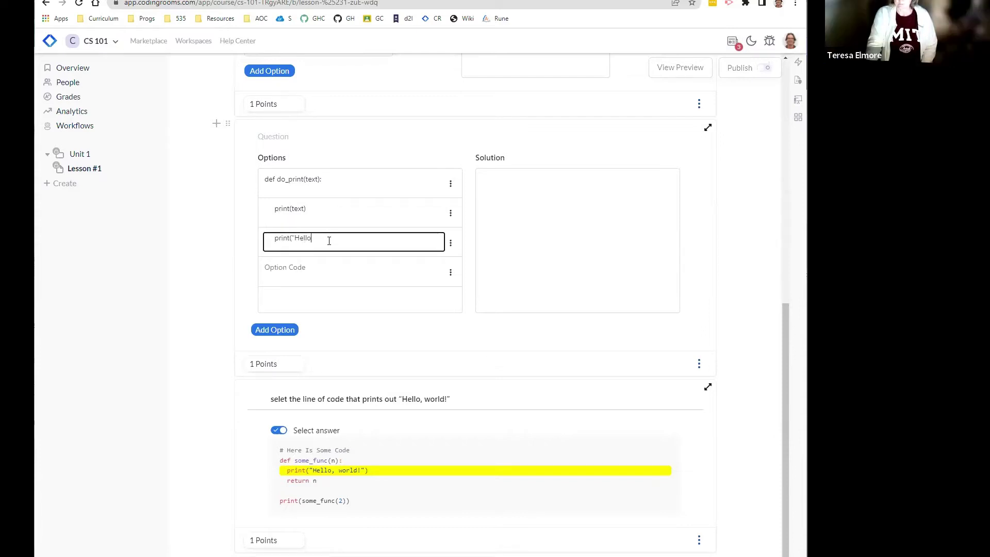
text("))
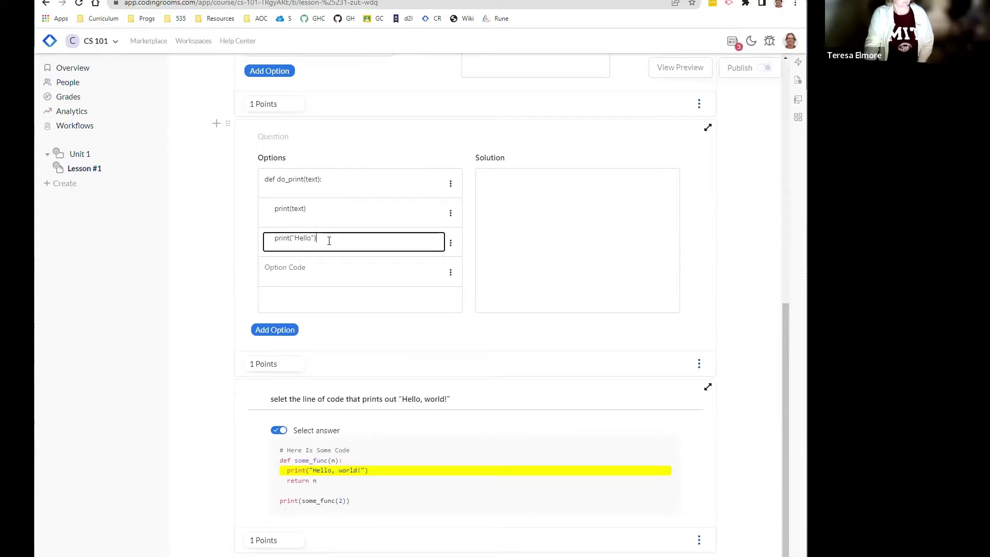
click(328, 269)
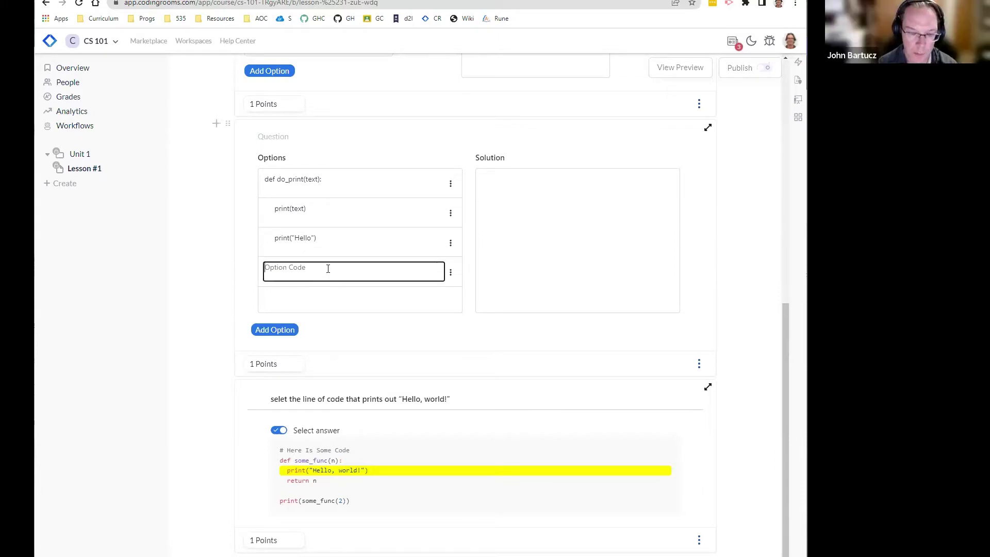
text(do_prin)
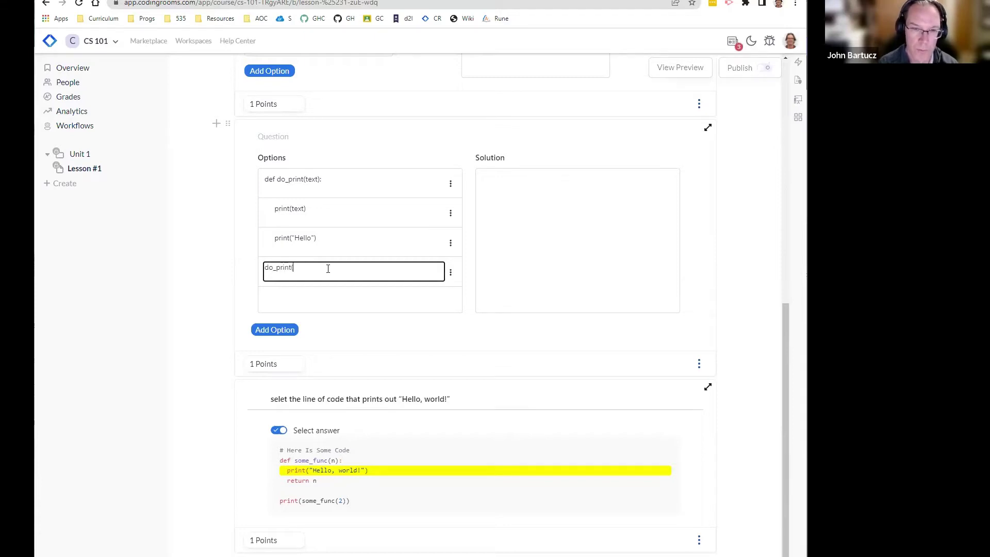
text(t("Hello"))
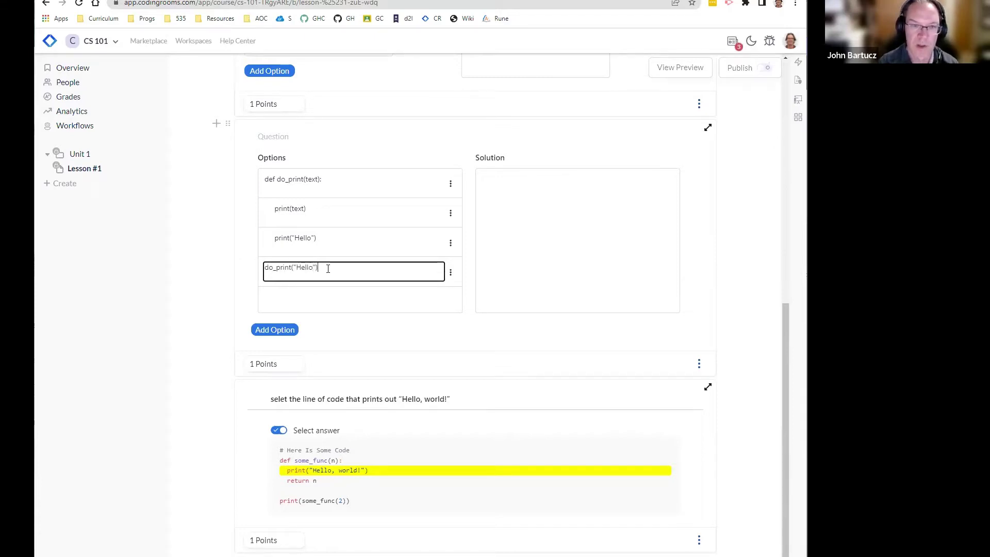
click(363, 313)
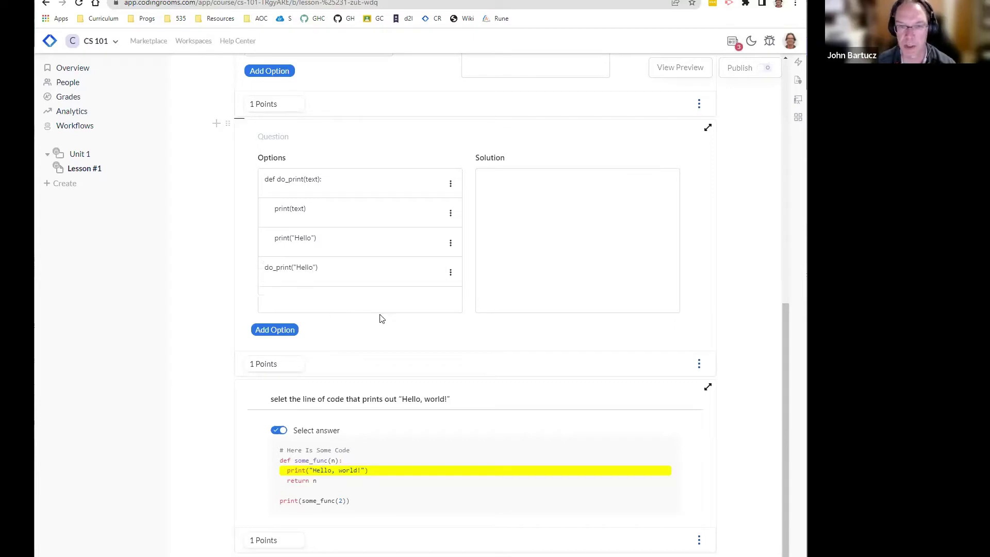
Step: Move do_print("Hello") into the Parsons solution, then add a Text block at the lesson's end
drag(411, 275, 381, 298)
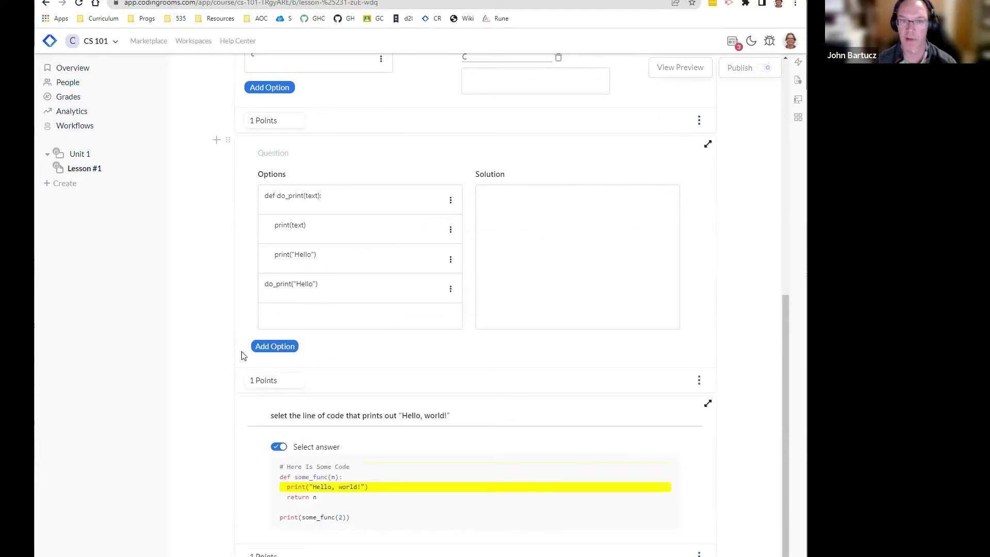
scroll(227, 392, down, 1)
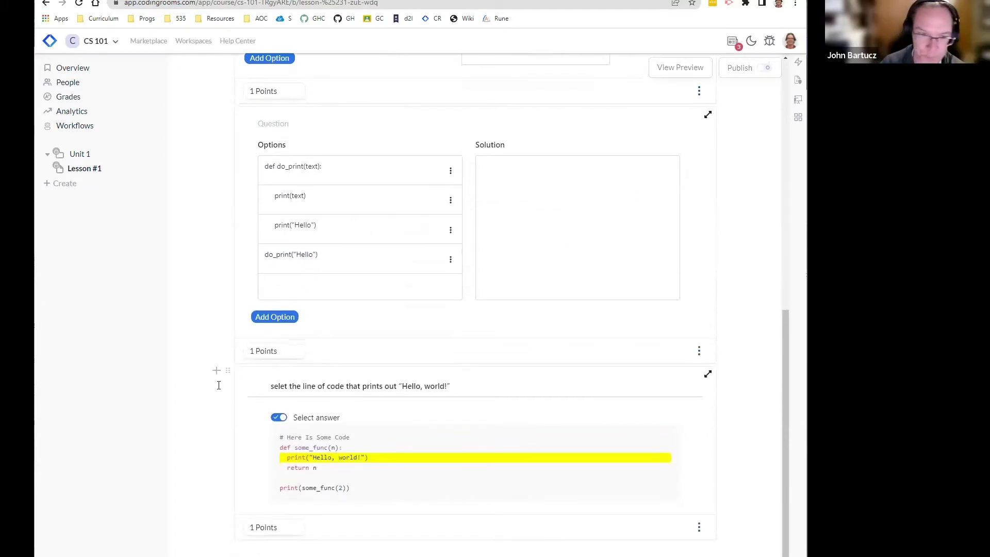
click(216, 371)
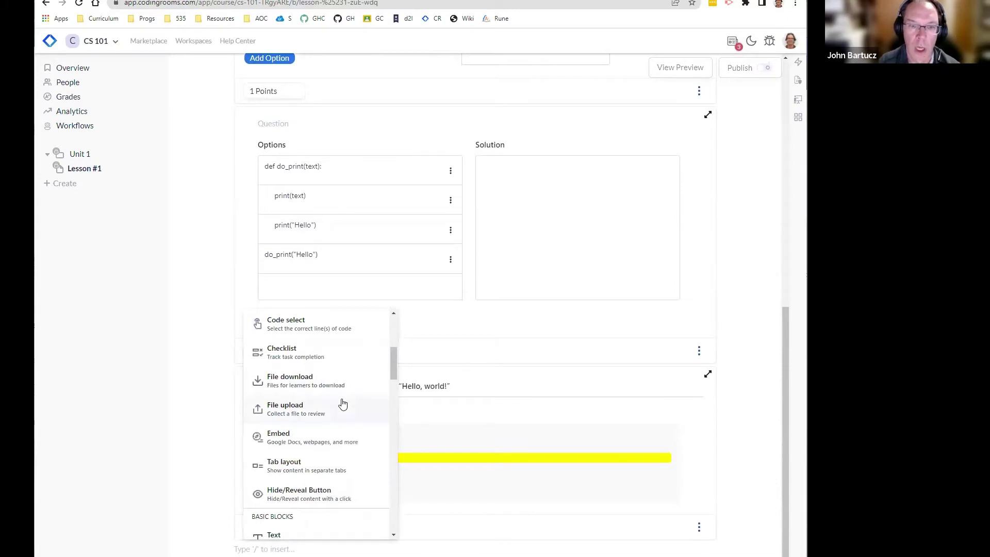
scroll(337, 403, down, 2)
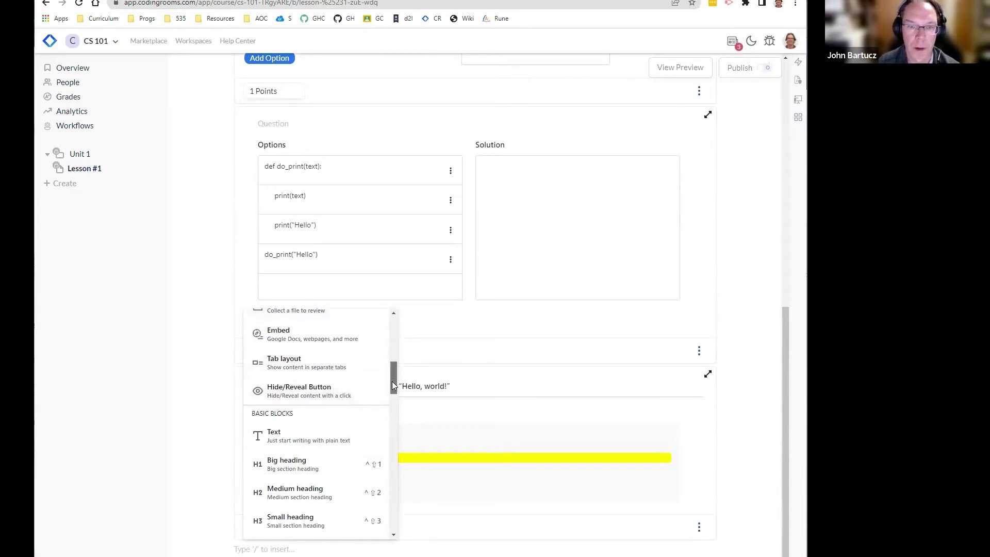
drag(392, 381, 391, 373)
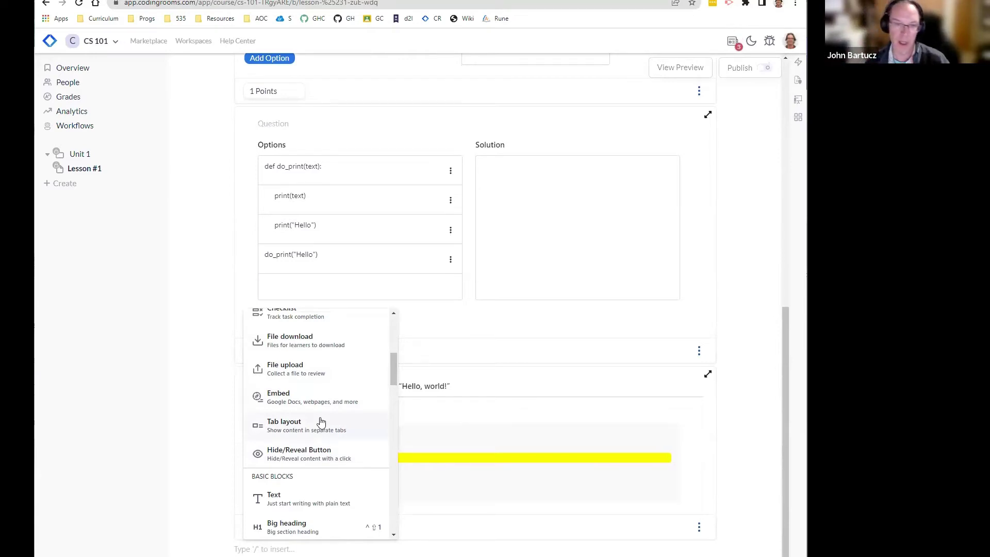
scroll(332, 423, down, 2)
scroll(339, 406, down, 1)
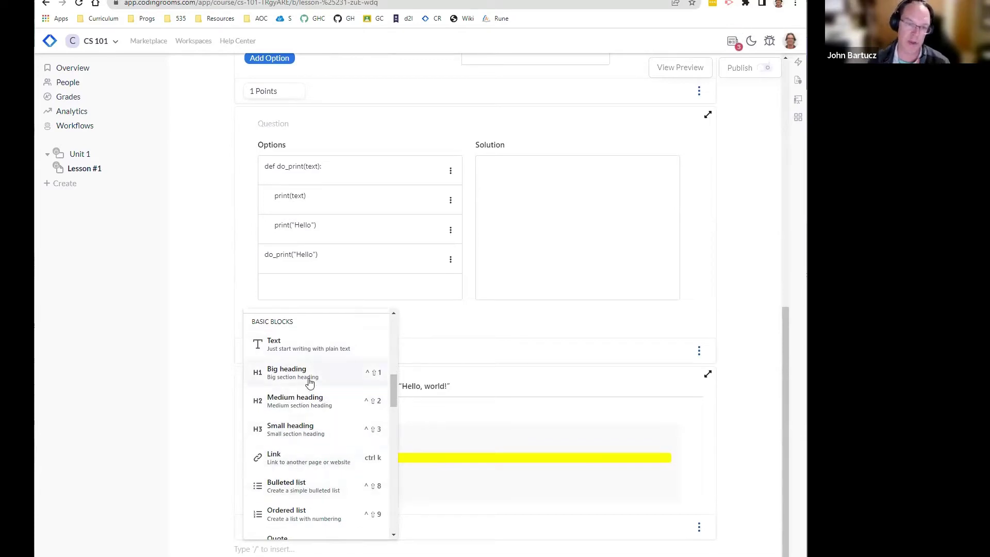
scroll(318, 435, down, 2)
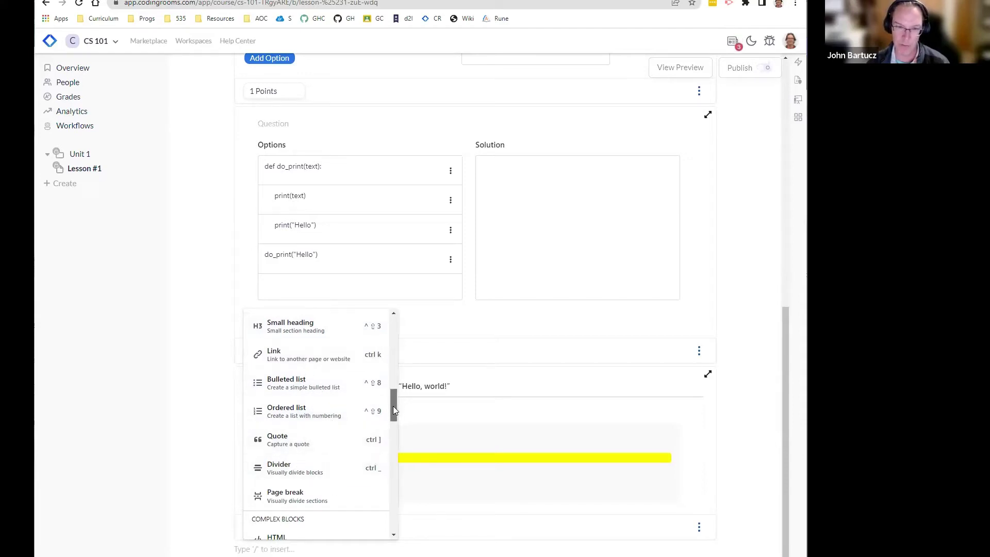
drag(393, 406, 392, 400)
scroll(392, 400, up, 1)
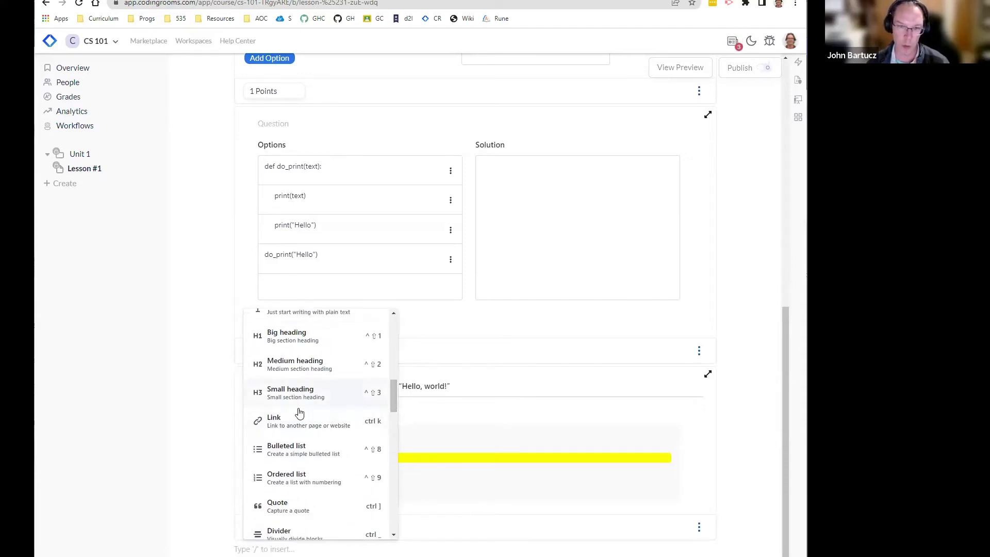
scroll(331, 406, up, 1)
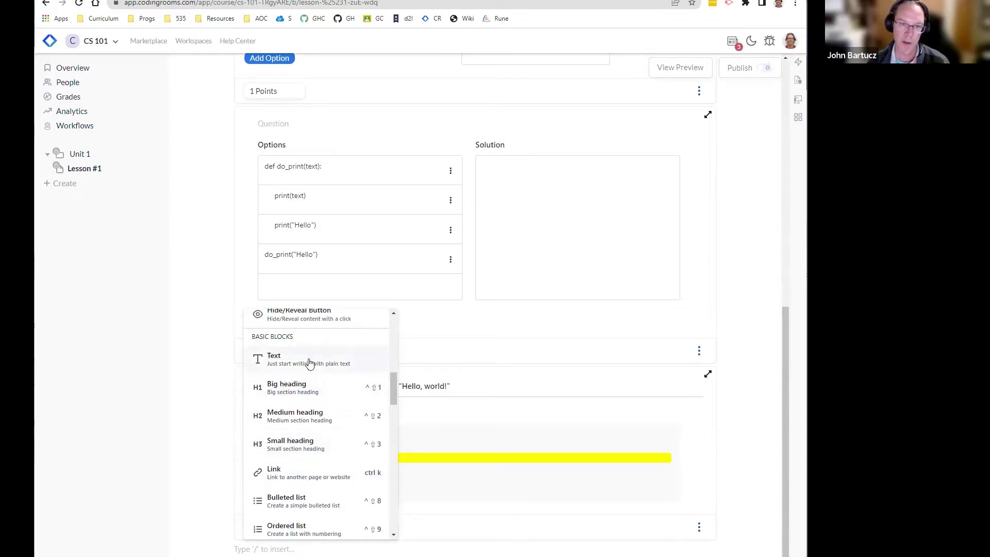
click(310, 363)
Step: Type test text 'asdfsadfwsad', undo, then redo to restore the lesson blocks
text(asdfsadfwsad)
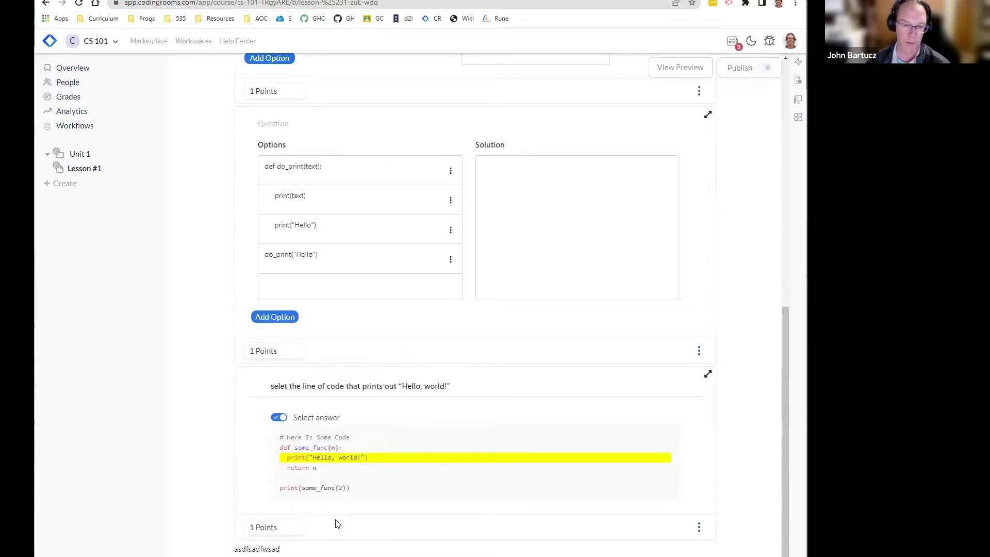
key(ctrl+z)
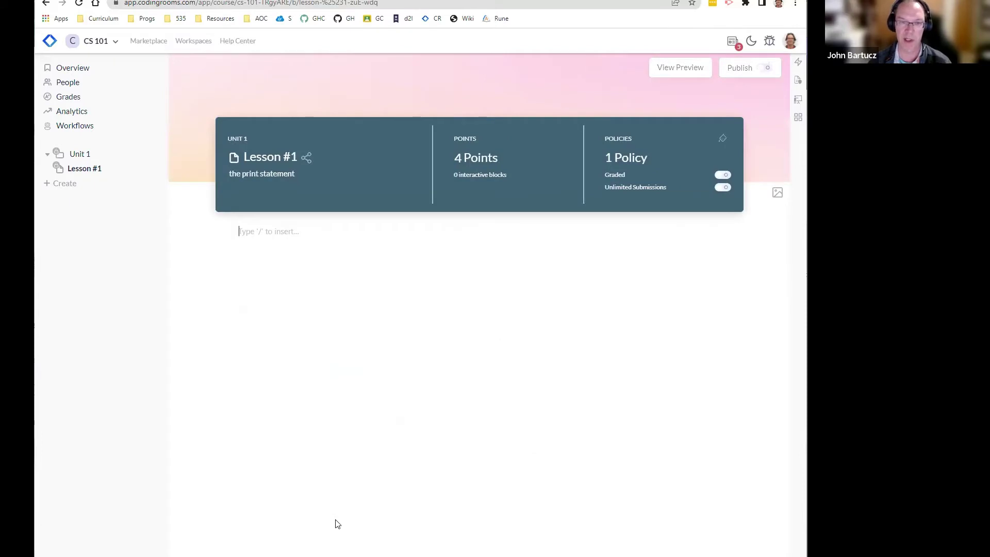
key(ctrl+y)
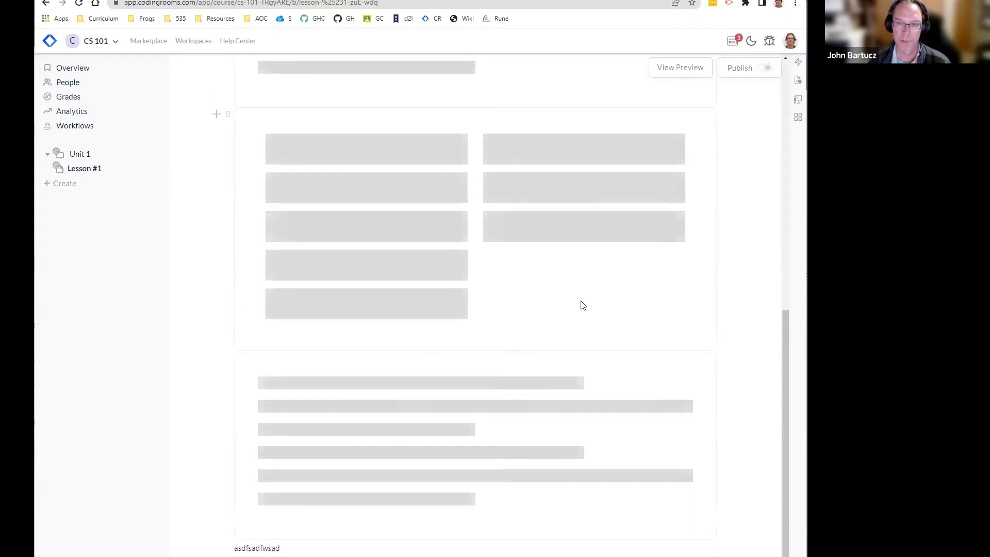
Step: Scroll to the lesson's end and delete the stray test text
drag(787, 333, 804, 33)
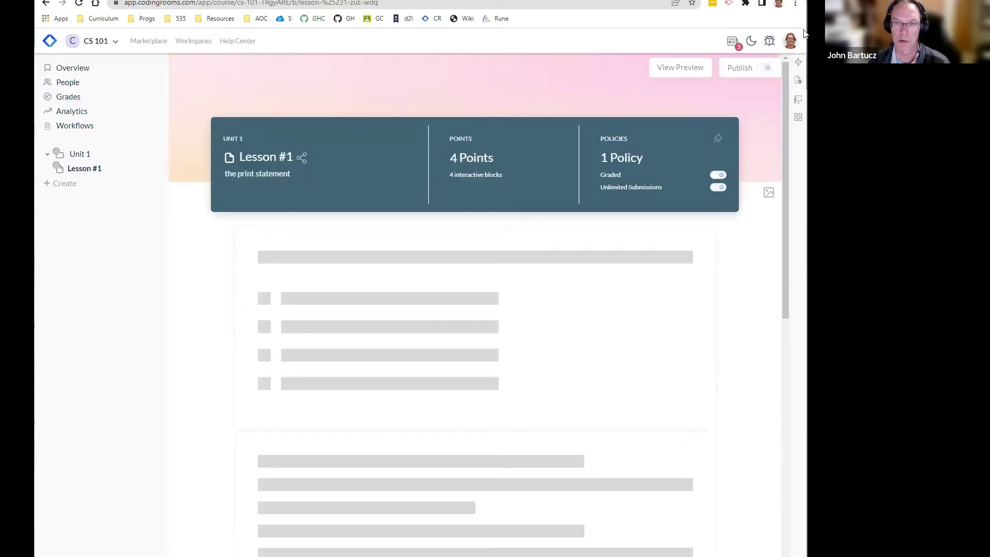
scroll(449, 346, down, 3)
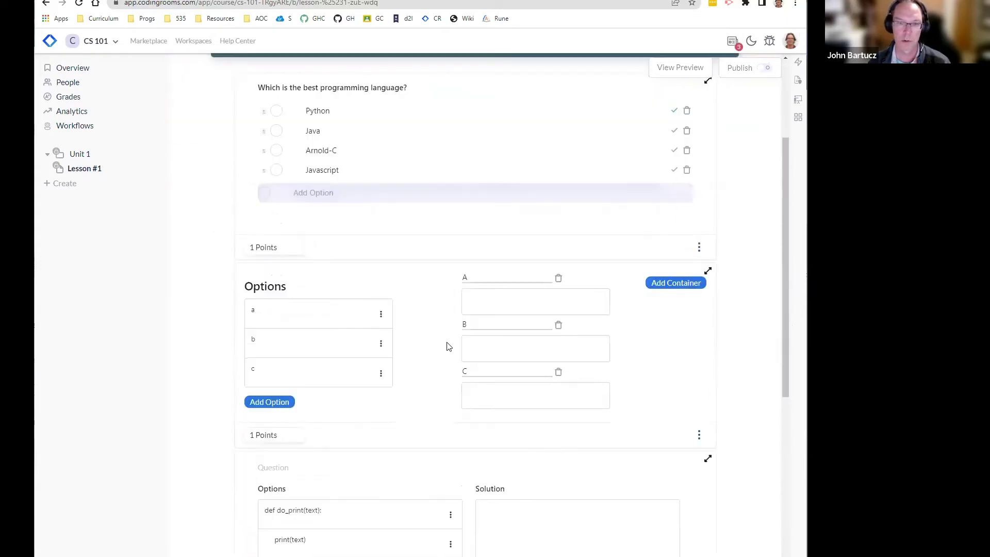
scroll(449, 346, down, 7)
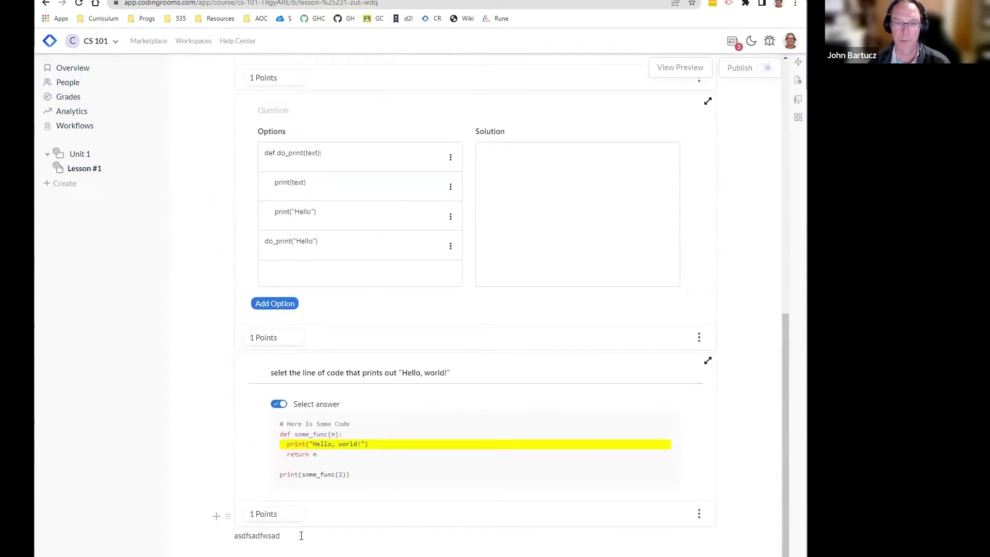
drag(302, 536, 229, 536)
key(BackSpace)
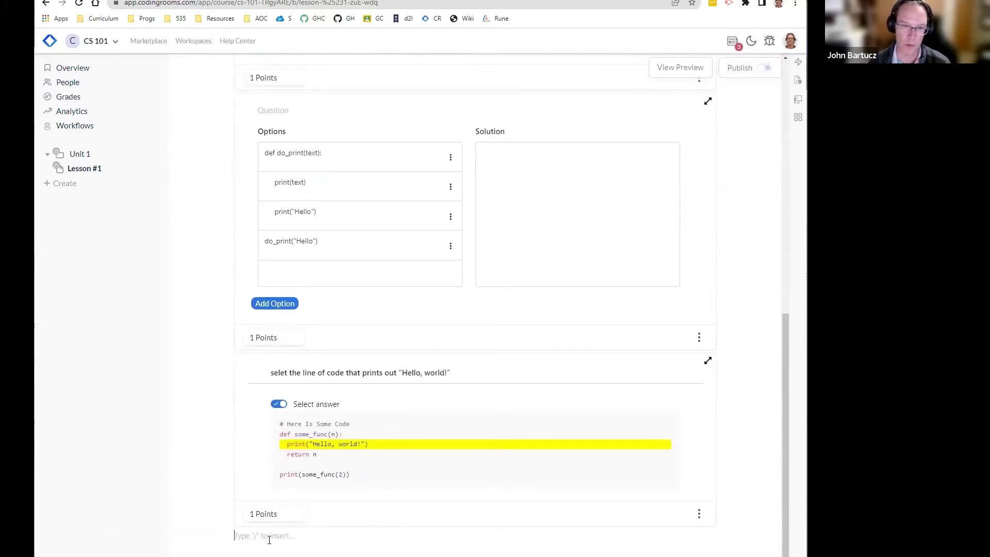
Step: Insert a static code block containing def hw(): and print("Hello, world")
click(218, 535)
scroll(266, 490, down, 8)
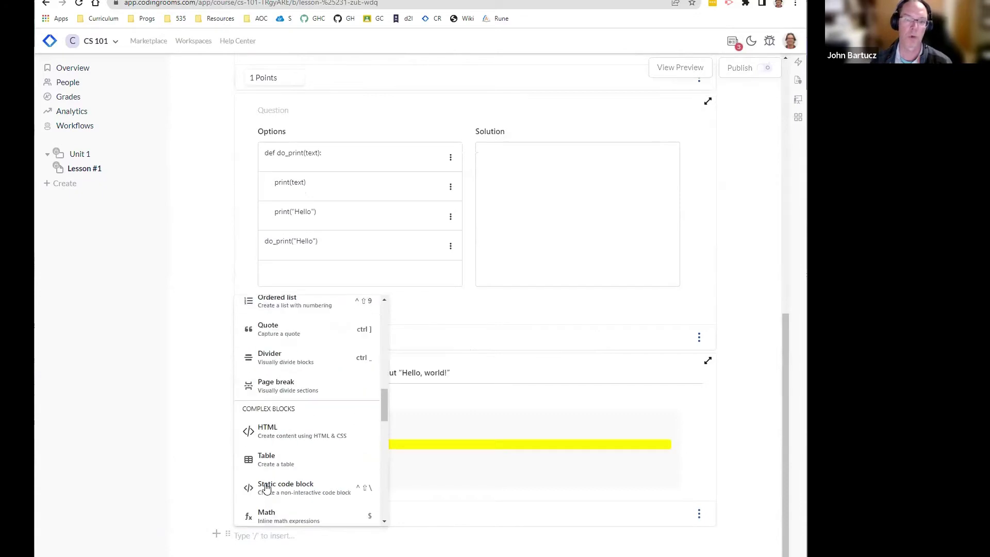
scroll(266, 490, up, 1)
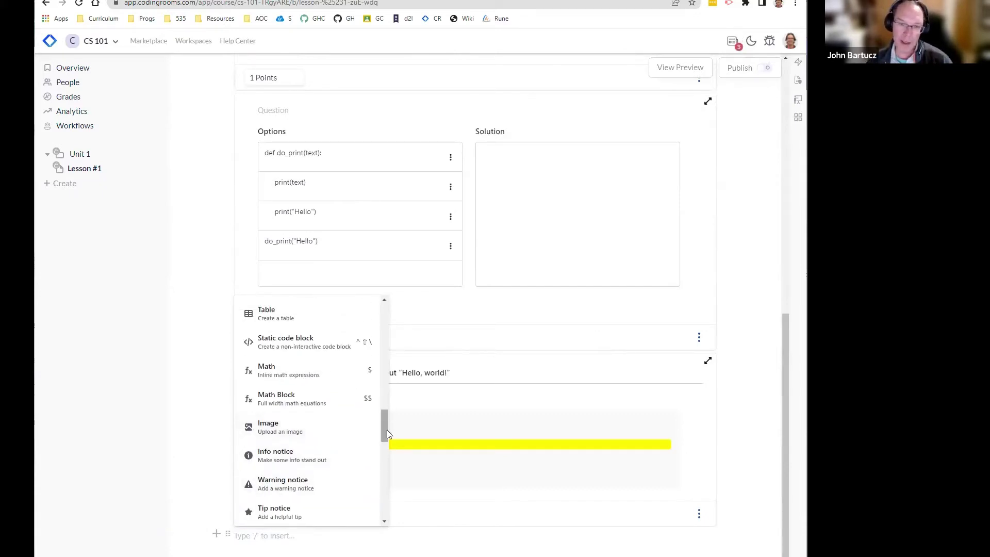
drag(385, 428, 386, 422)
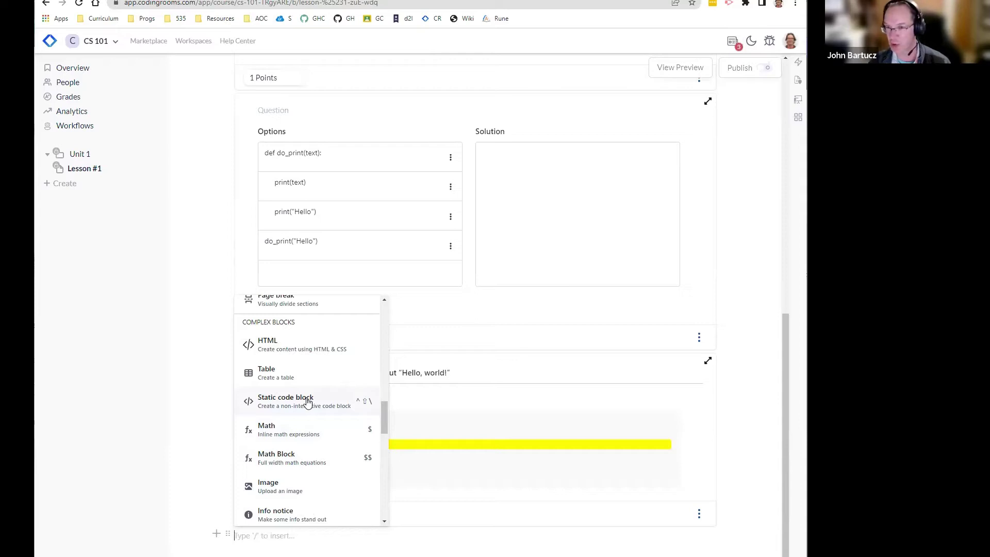
click(308, 402)
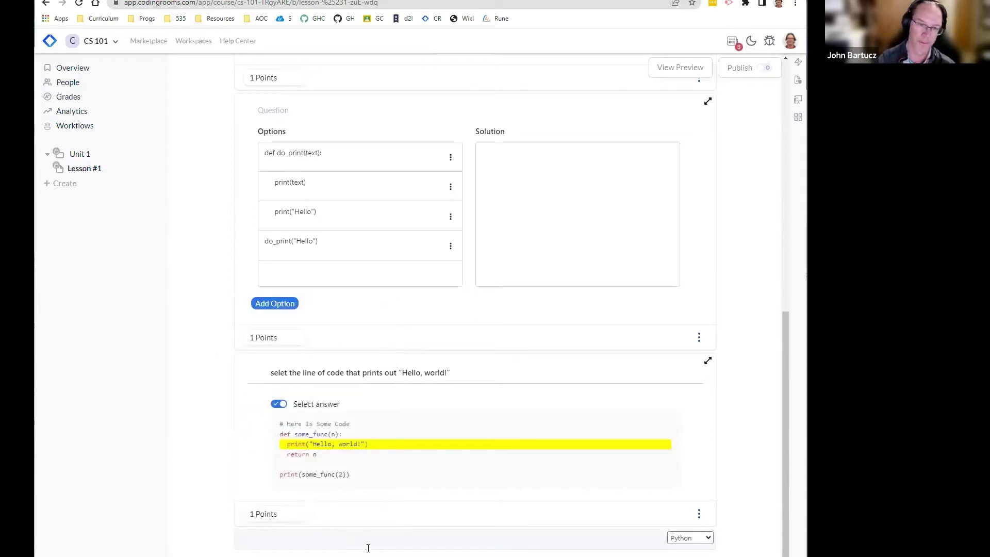
text(def hw)
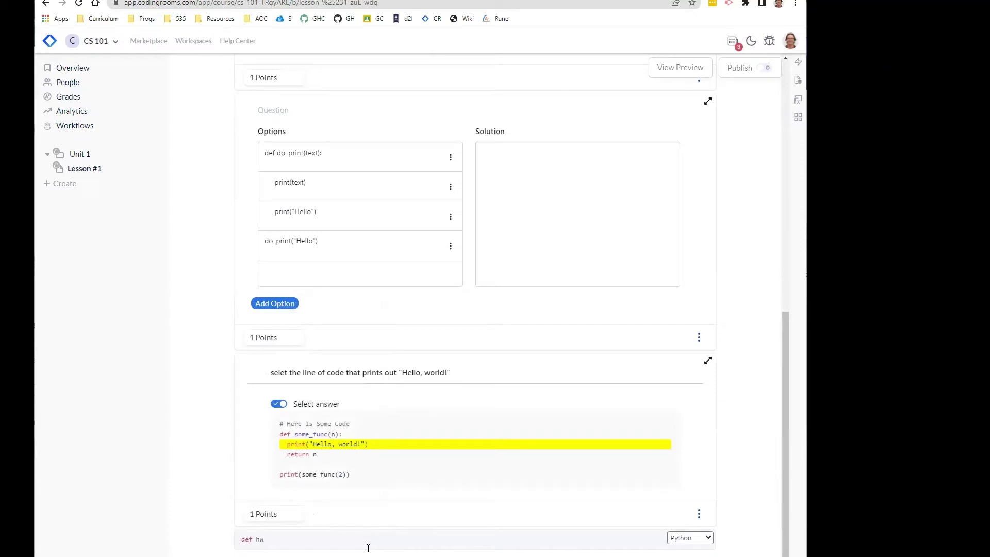
text(():)
key(Return)
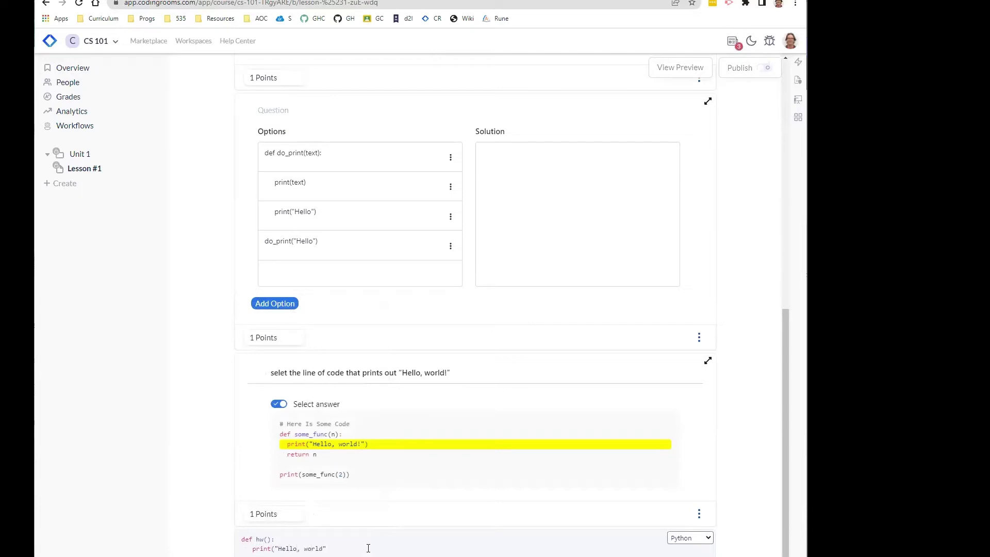
text())
Step: Check the code block's language list and keep Python
scroll(431, 522, down, 1)
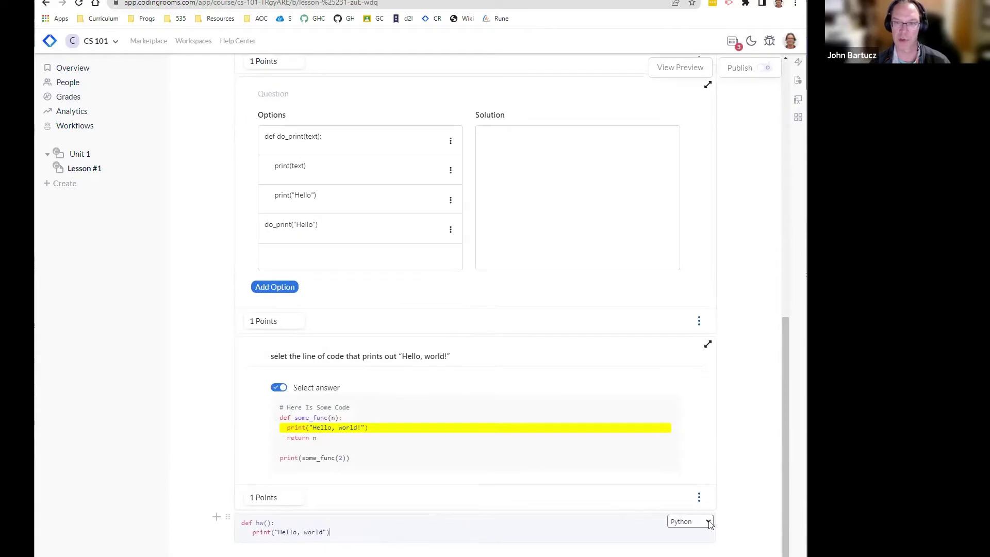
click(709, 524)
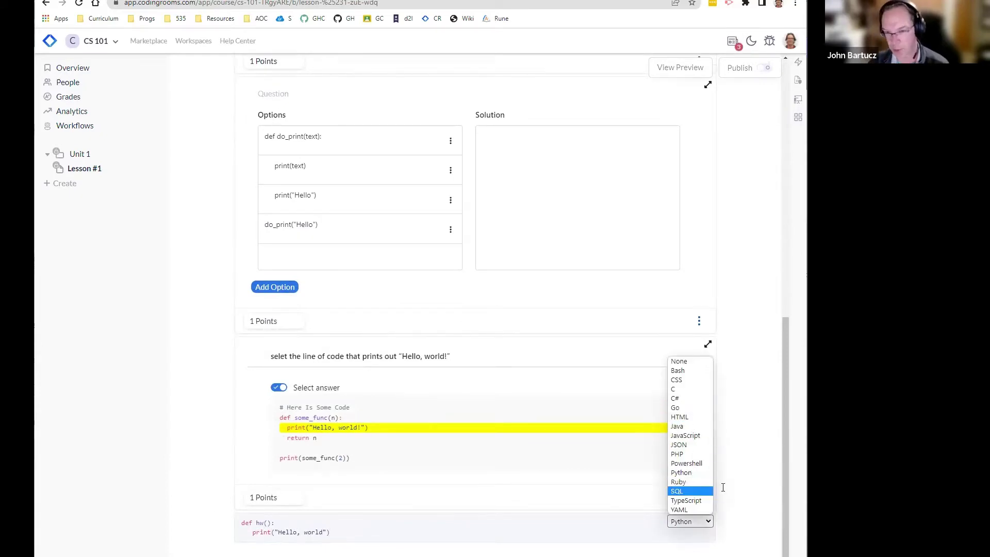
click(741, 491)
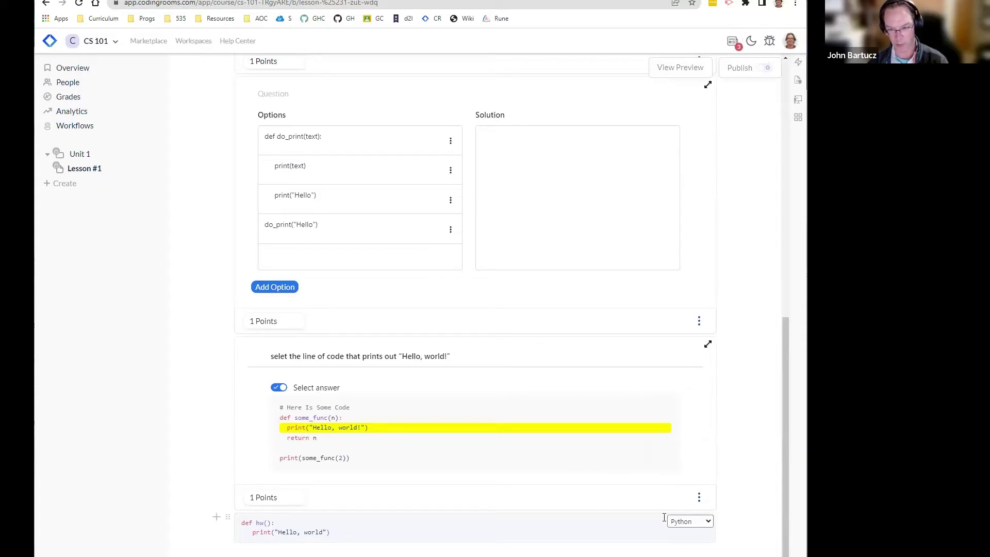
Step: Open the insert-block menu below the code block and scroll it to the Interactive Blocks section
click(216, 517)
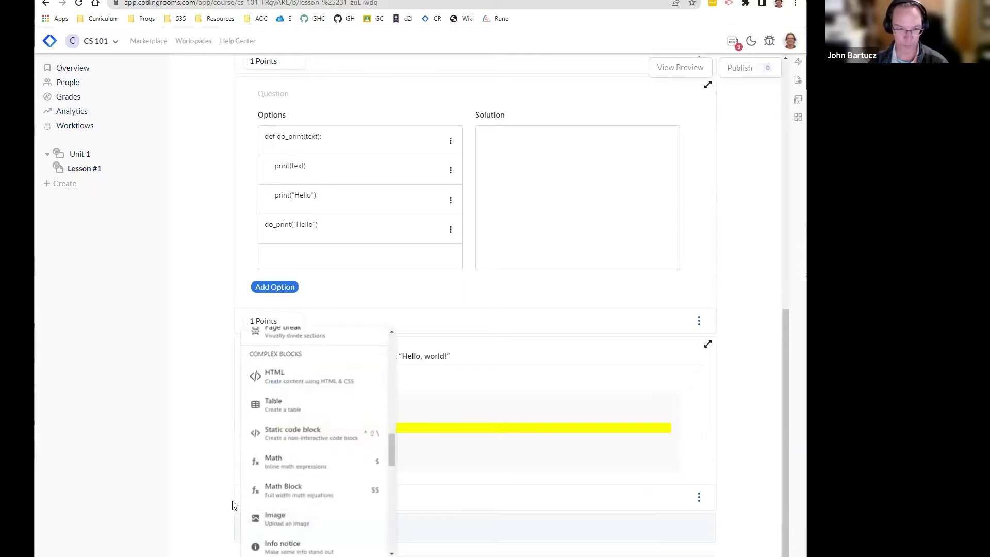
scroll(322, 468, down, 5)
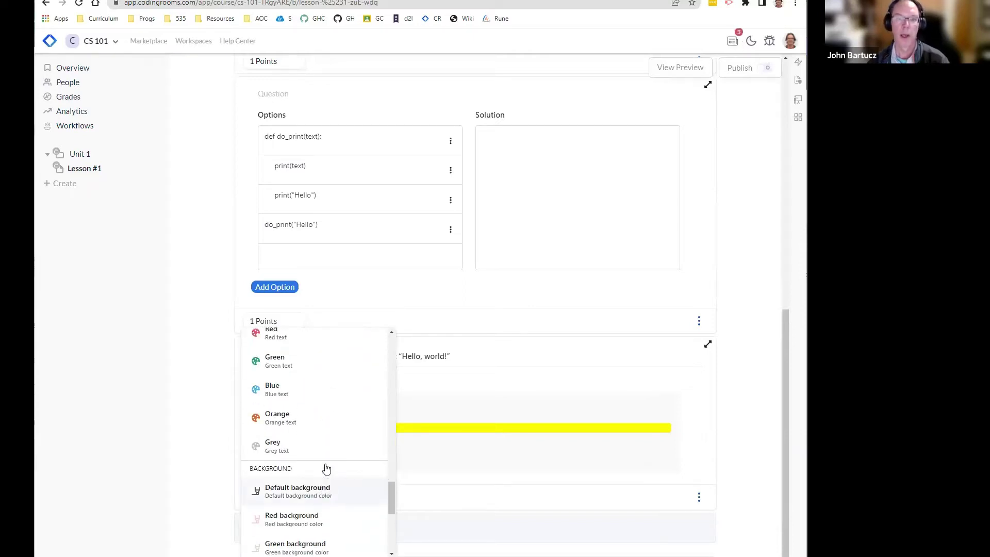
scroll(326, 468, up, 3)
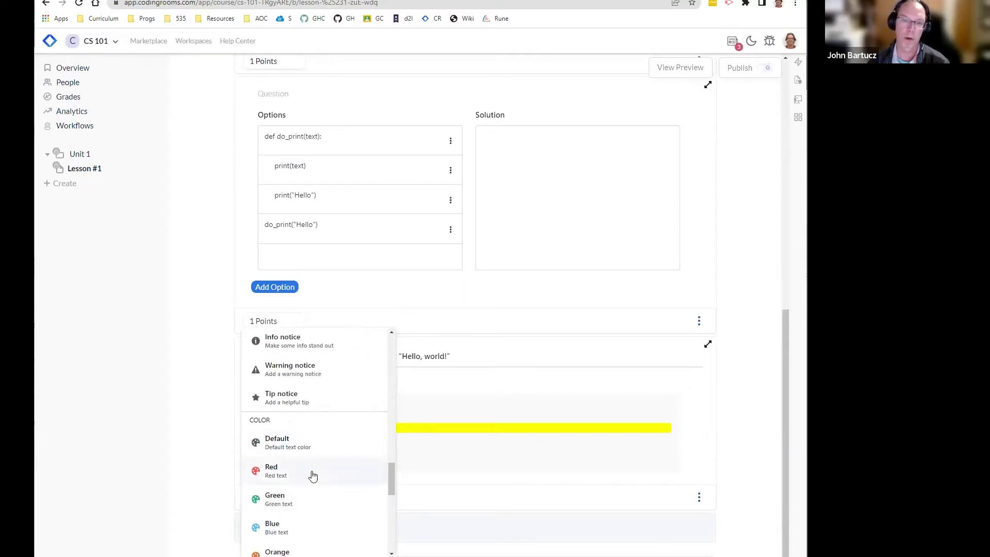
click(313, 475)
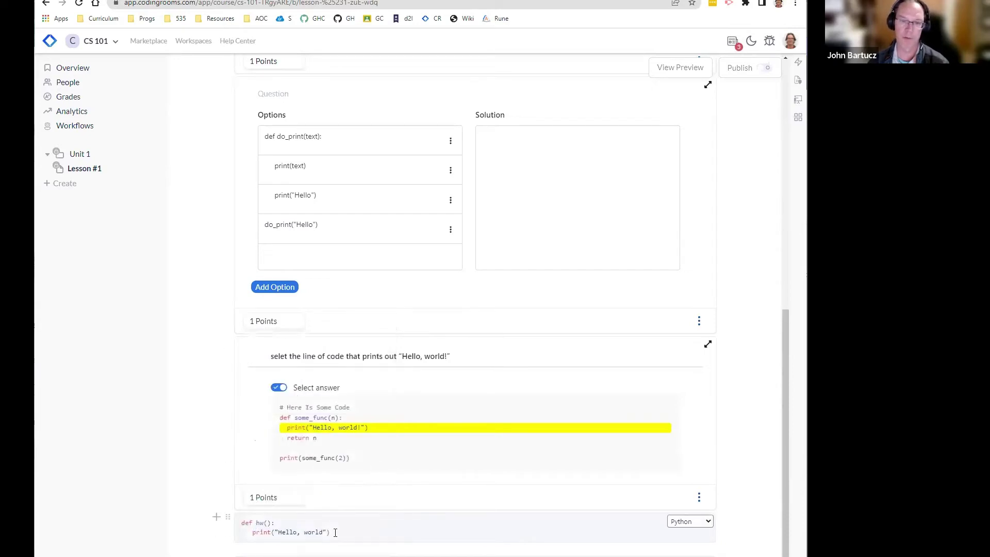
click(215, 518)
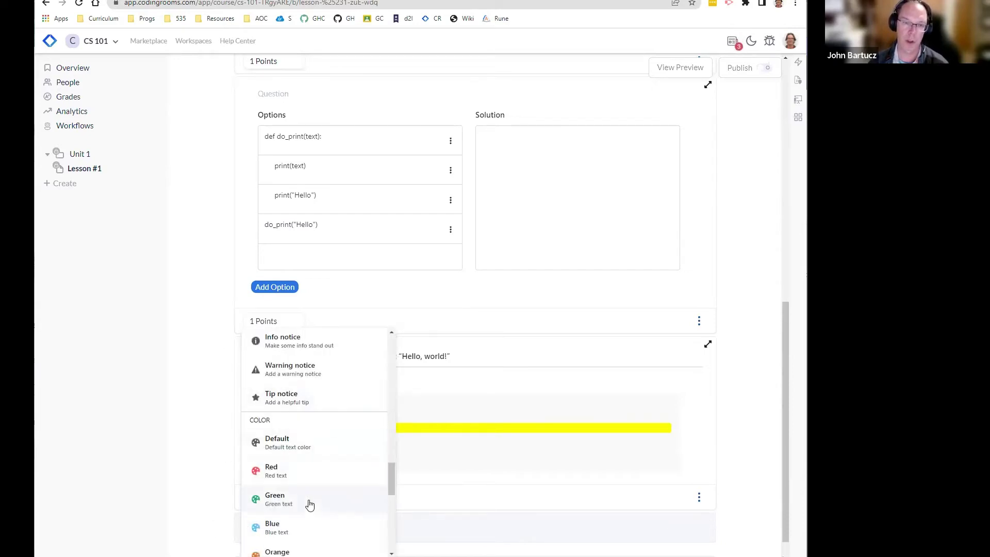
scroll(310, 504, down, 2)
scroll(311, 504, down, 2)
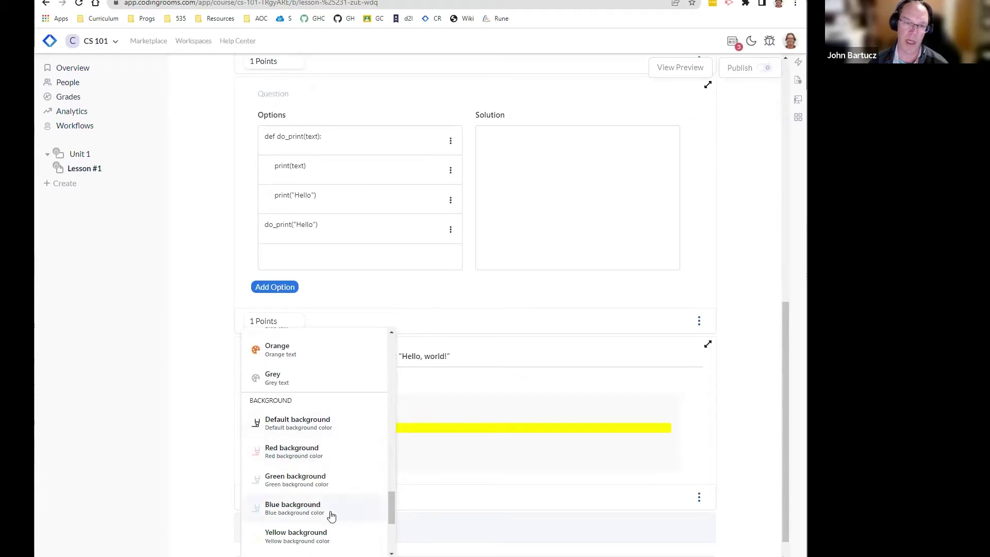
drag(391, 503, 393, 538)
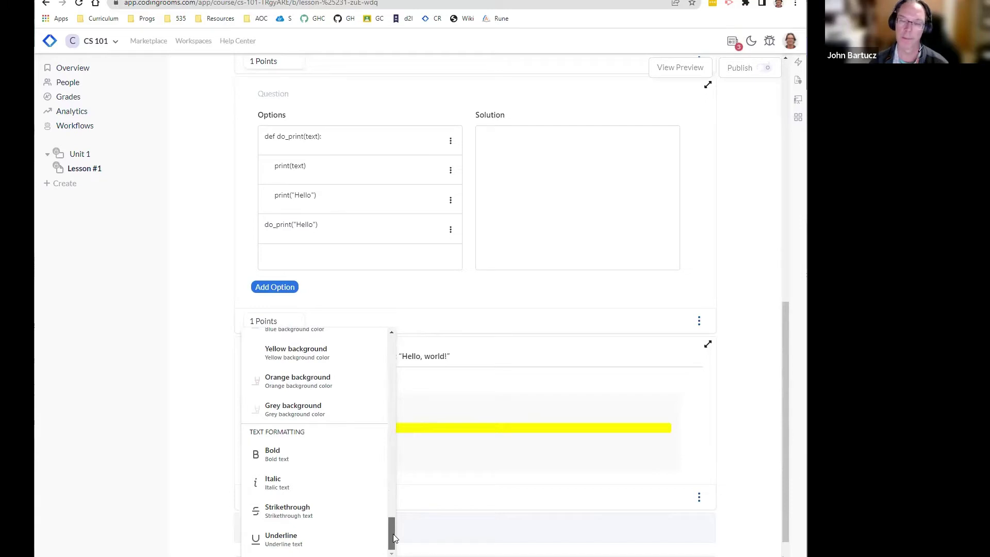
drag(393, 534, 392, 345)
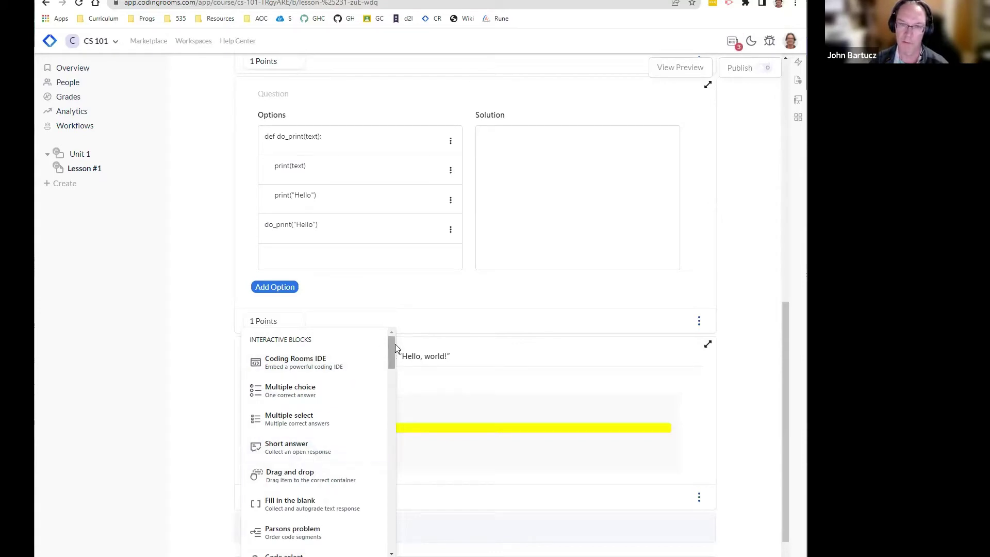
drag(392, 346, 391, 355)
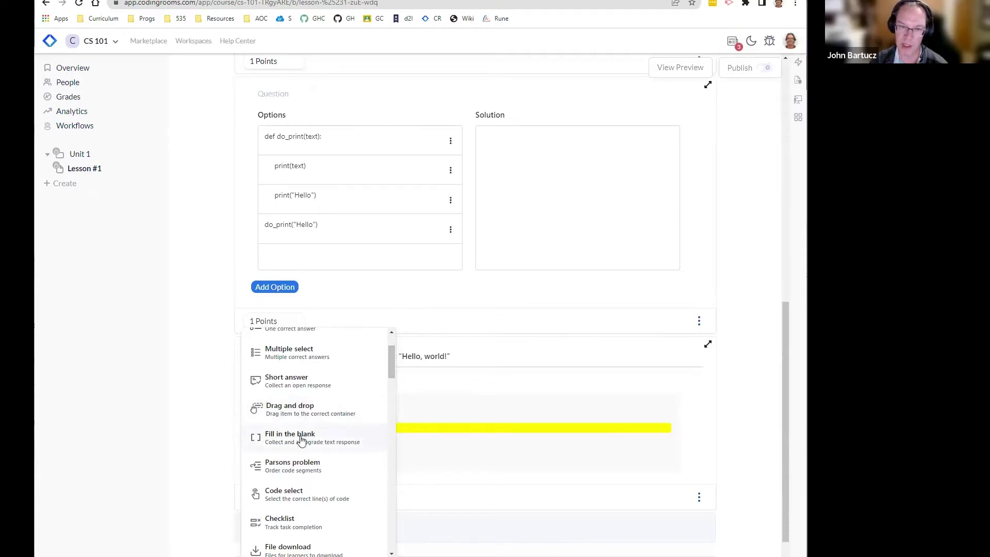
scroll(310, 407, down, 4)
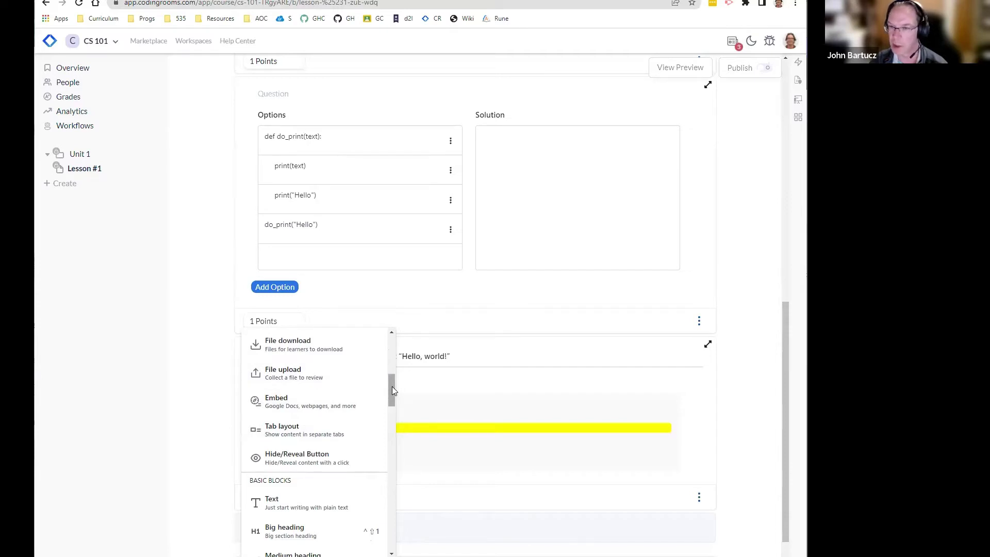
drag(392, 386, 395, 346)
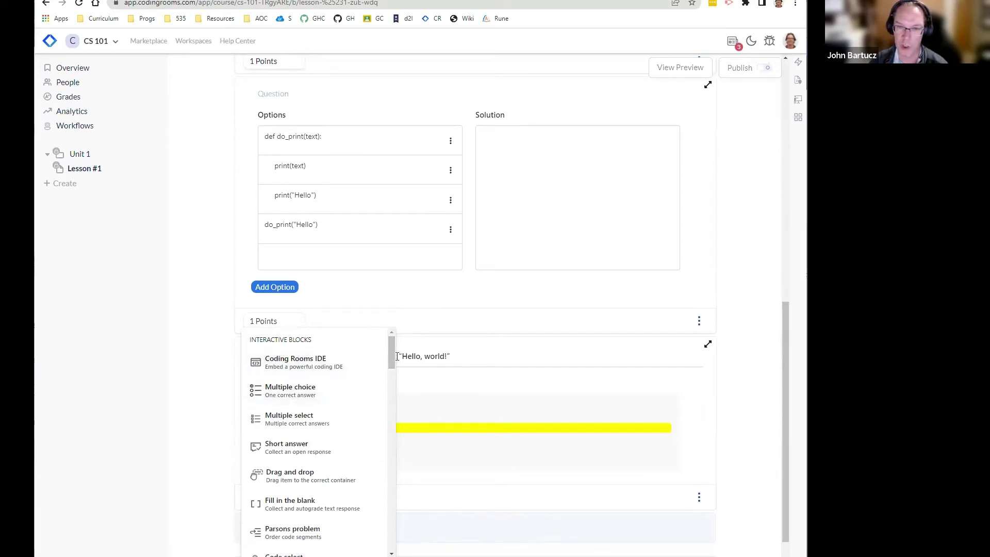
drag(392, 356, 392, 365)
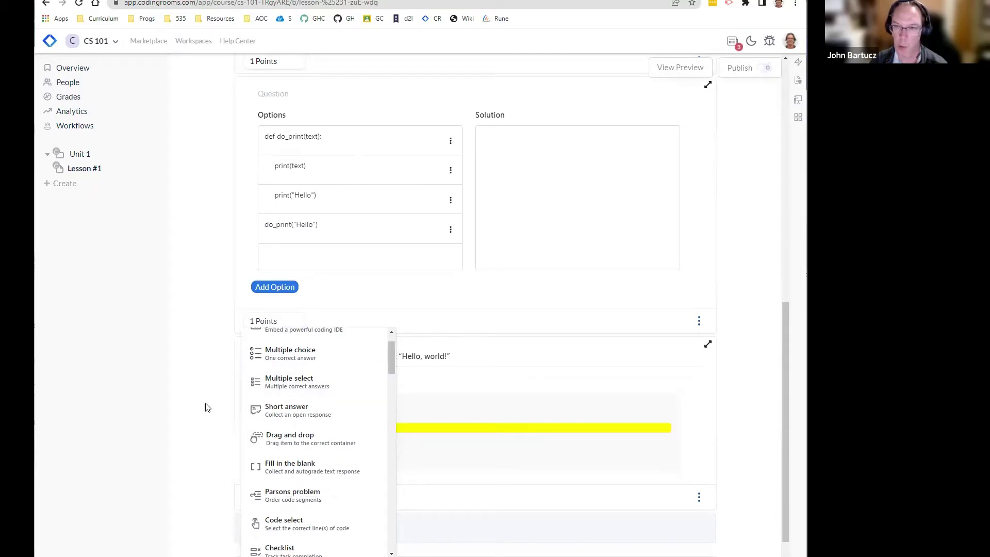
scroll(322, 471, down, 4)
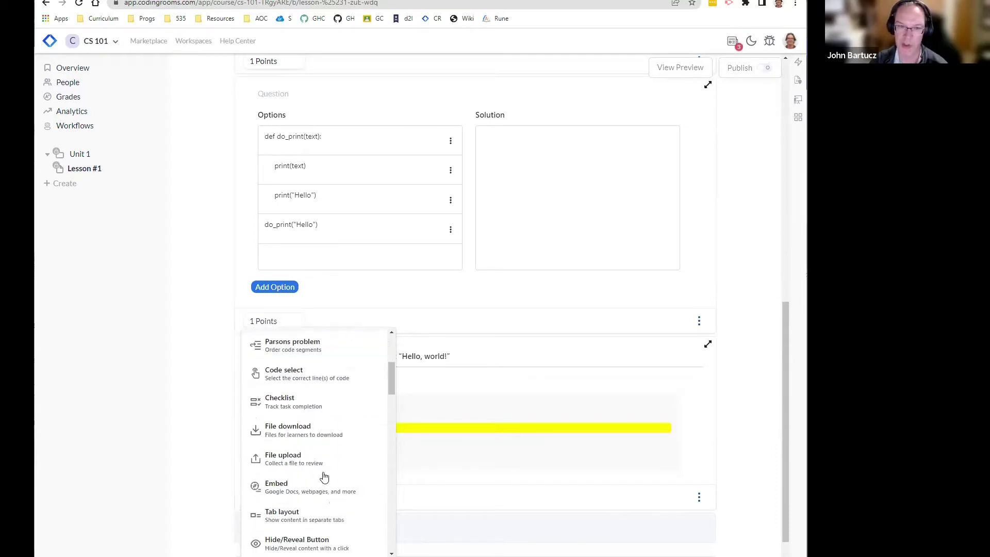
Step: Dismiss the insert menu and preview Lesson #1 as a learner would see it
click(215, 420)
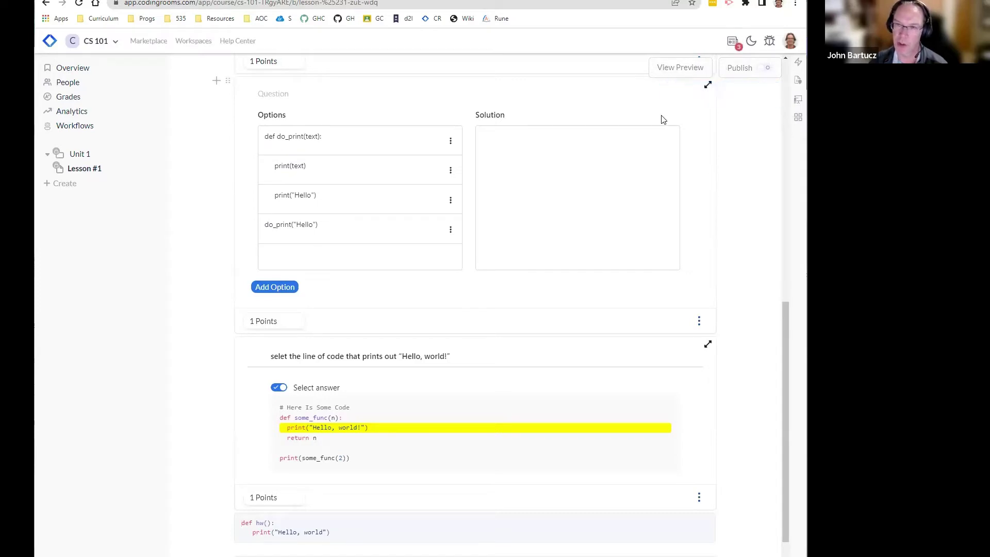
click(670, 71)
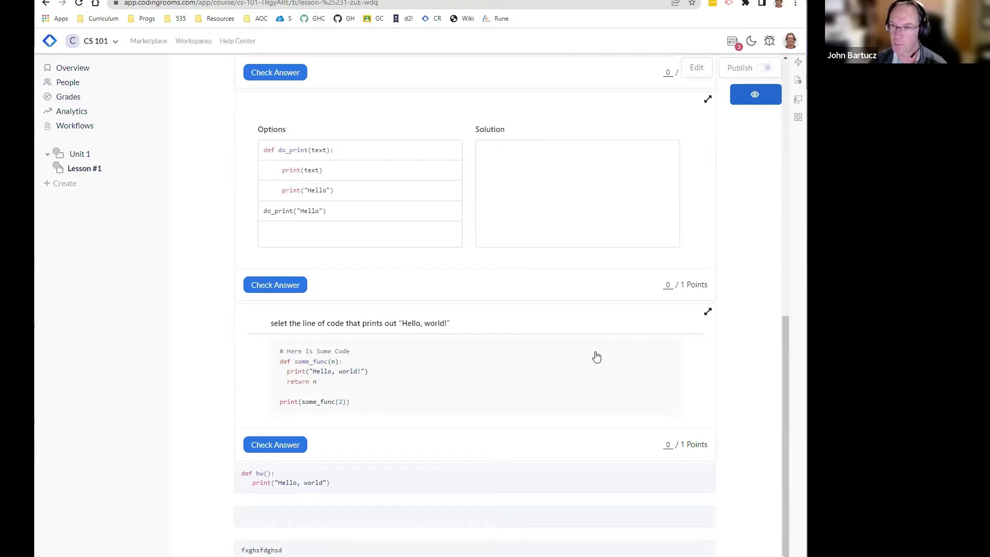
Step: Try Java, Arnold-C and Javascript on the language question, settling on Python
scroll(597, 356, up, 15)
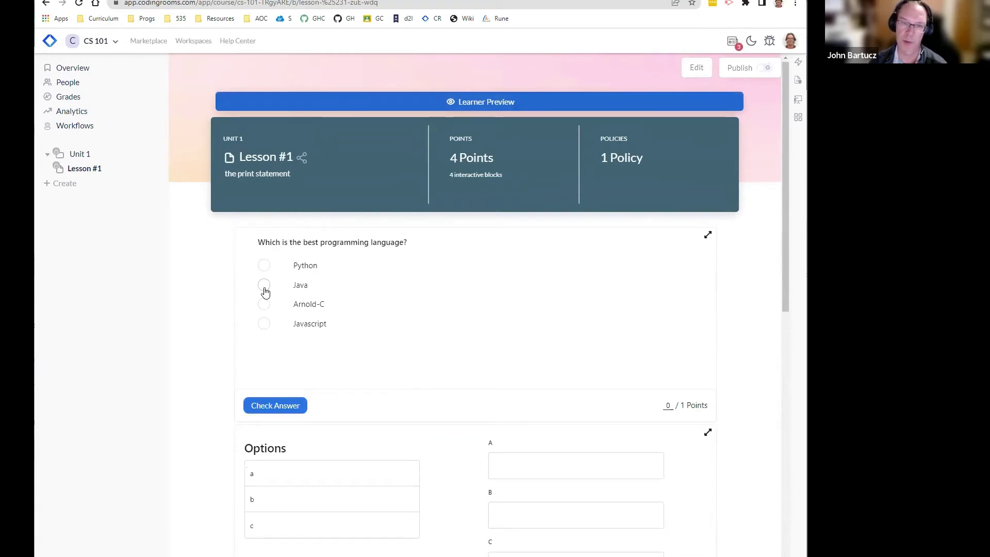
click(264, 288)
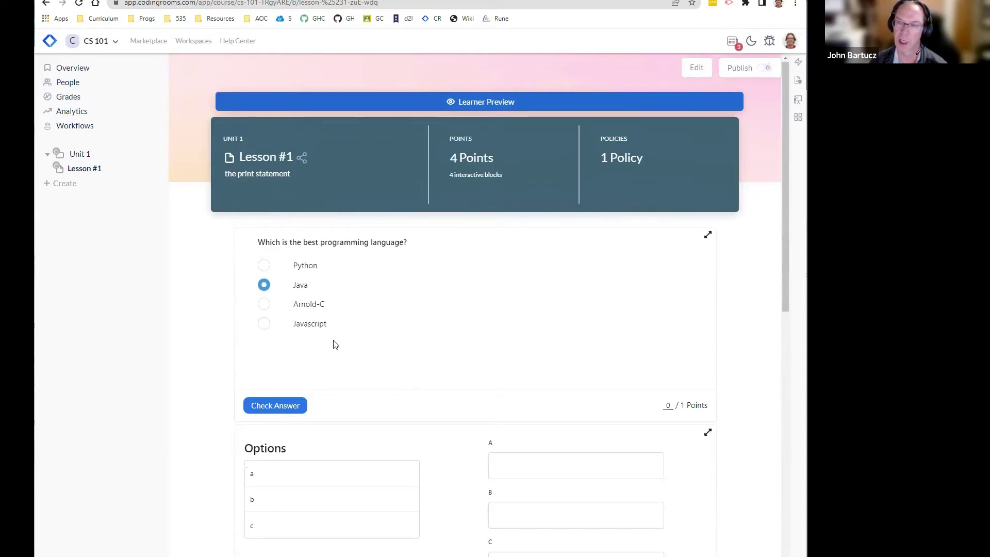
click(292, 265)
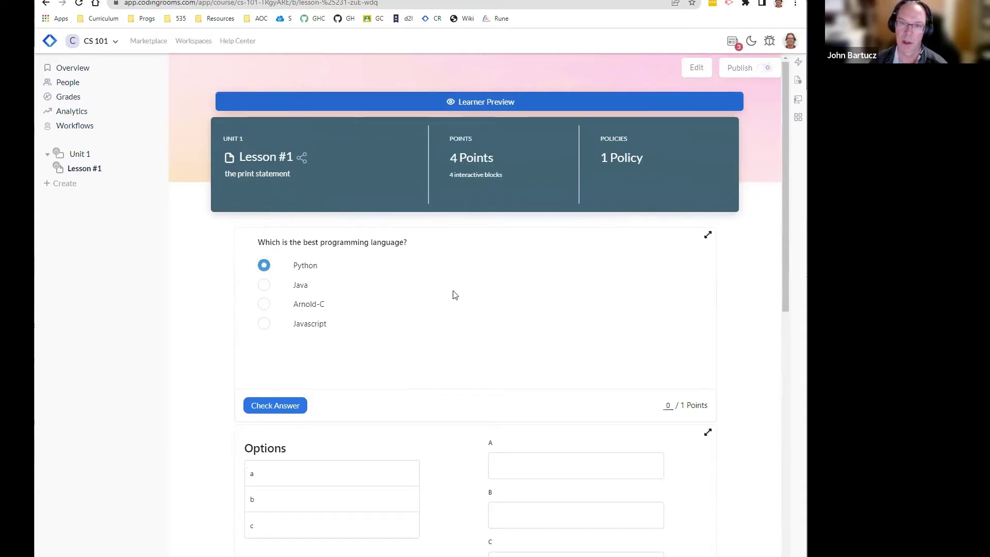
click(265, 304)
click(265, 323)
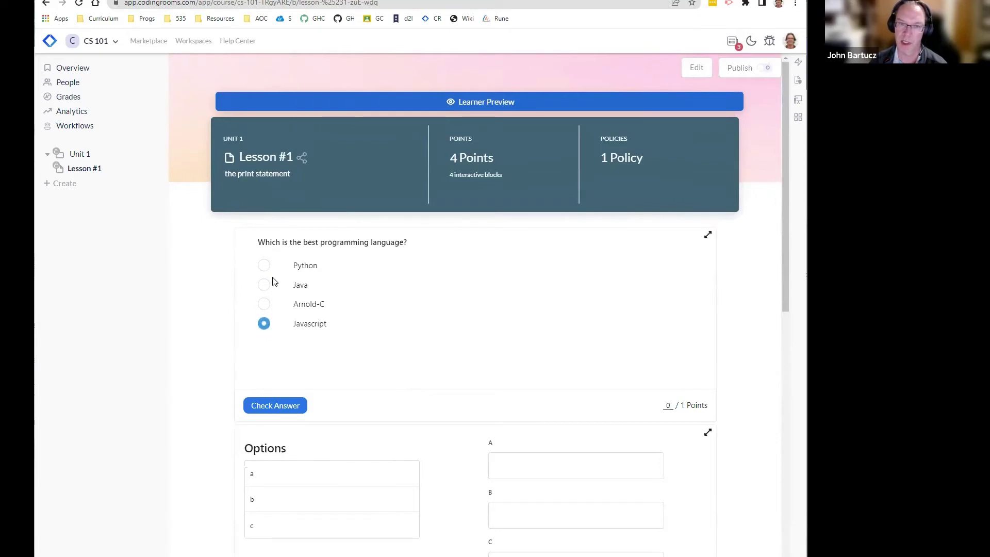
click(301, 267)
scroll(470, 343, down, 3)
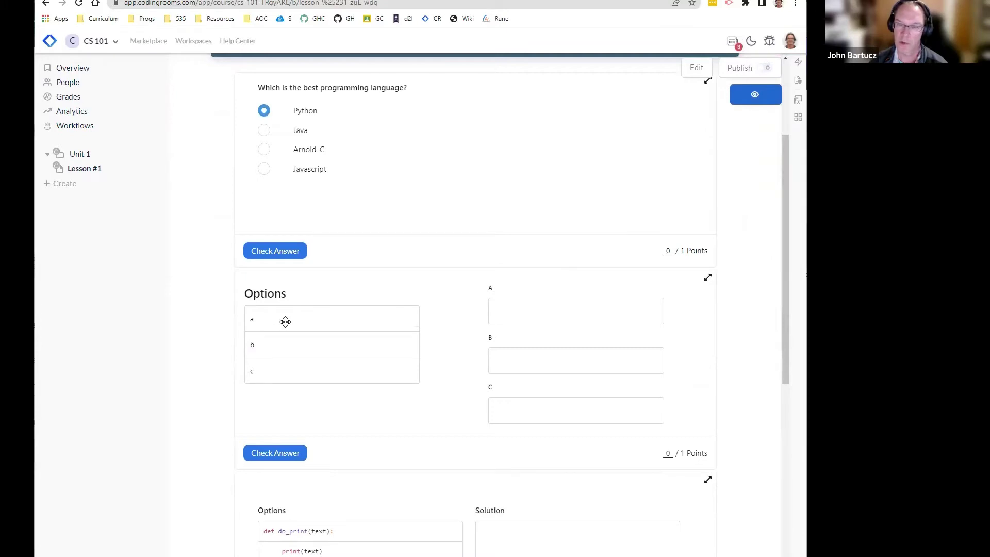
Step: Drop options a and b into matching slots A and B, then check the answer for the point
drag(286, 322, 541, 311)
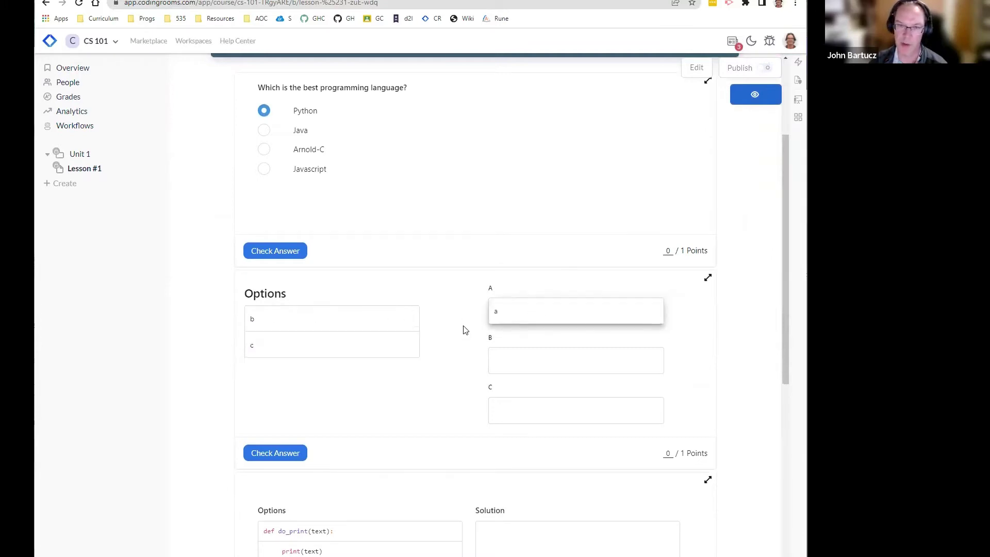
drag(327, 319, 628, 413)
scroll(401, 385, down, 6)
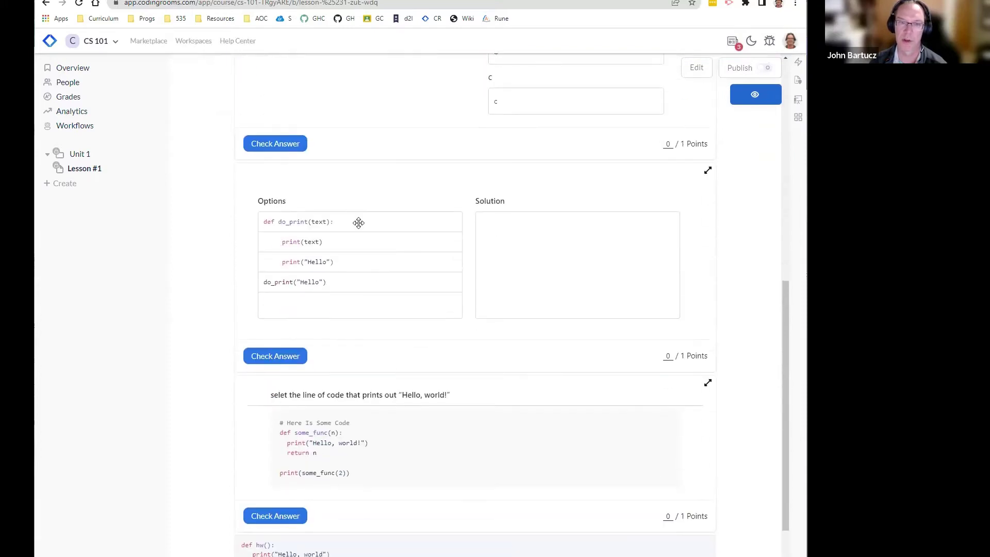
scroll(361, 232, up, 6)
click(276, 252)
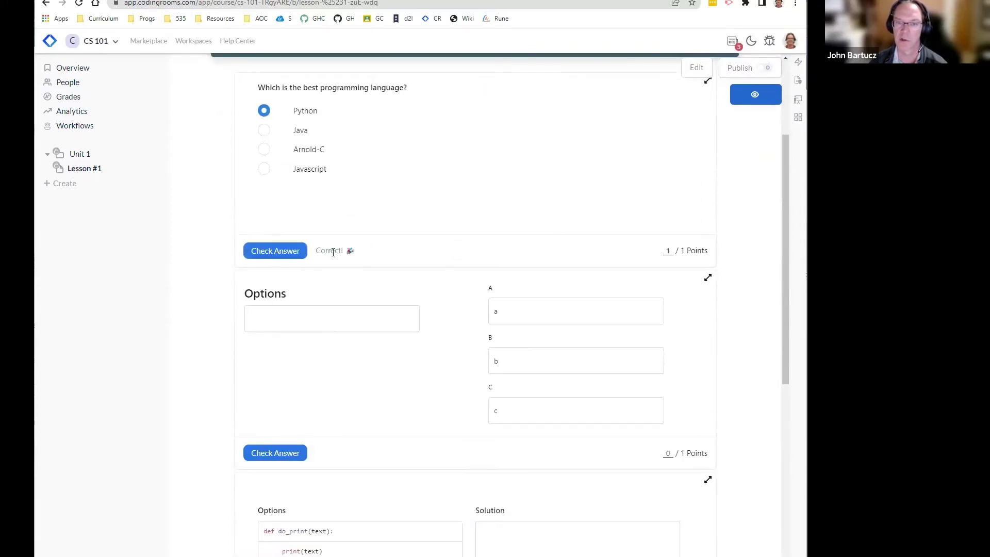
Step: Build the Solution from def do_print(text):, print(text) and do_print("Hello") in order
scroll(419, 380, down, 5)
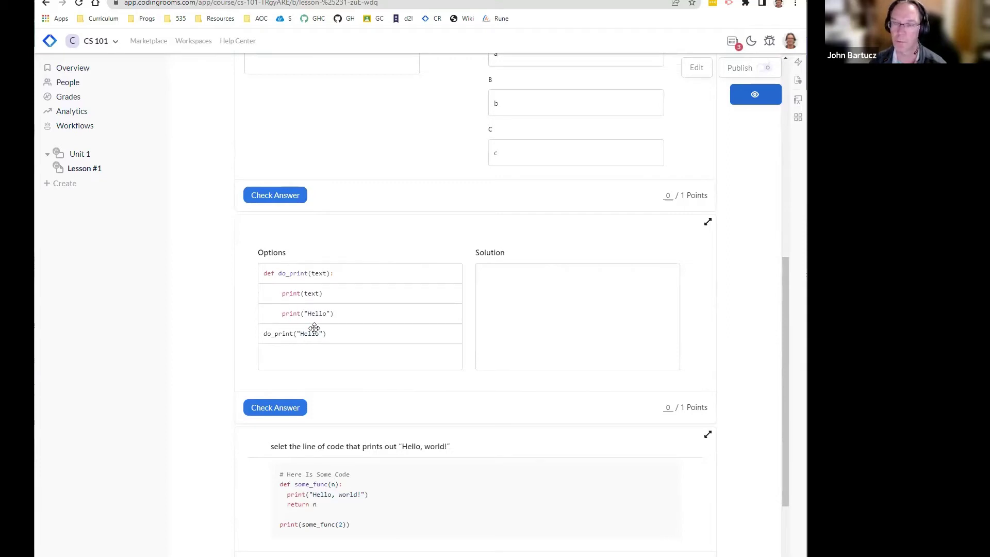
drag(307, 273, 539, 292)
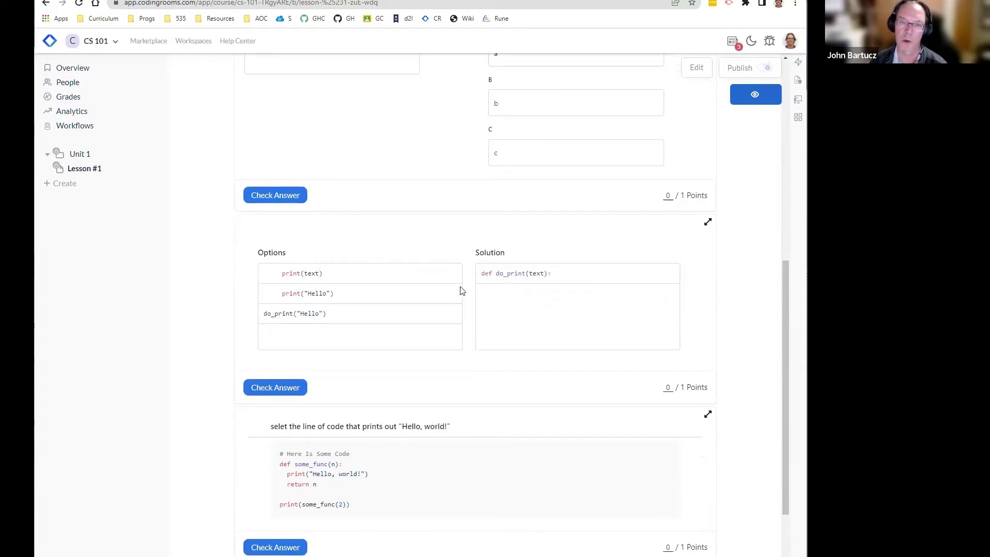
drag(325, 275, 561, 298)
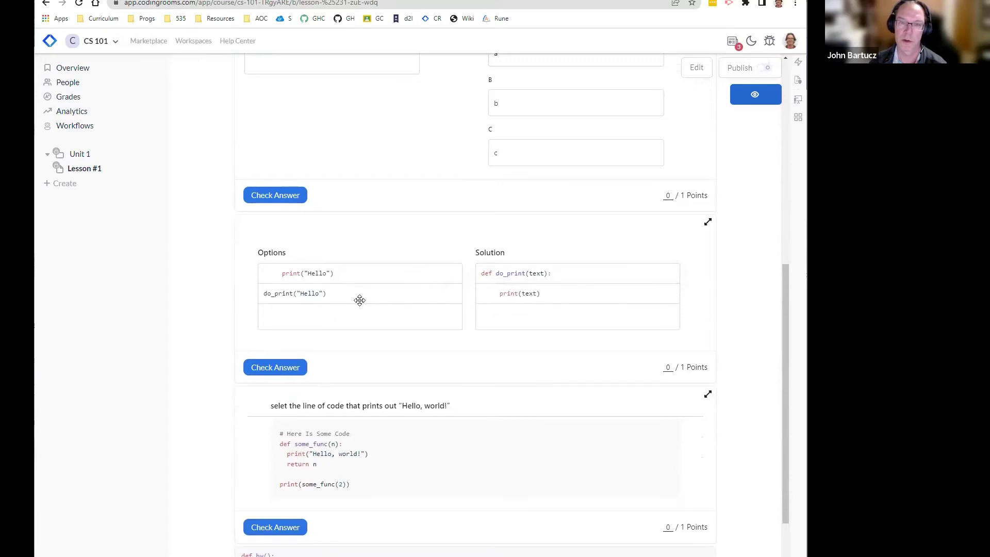
drag(358, 296, 556, 320)
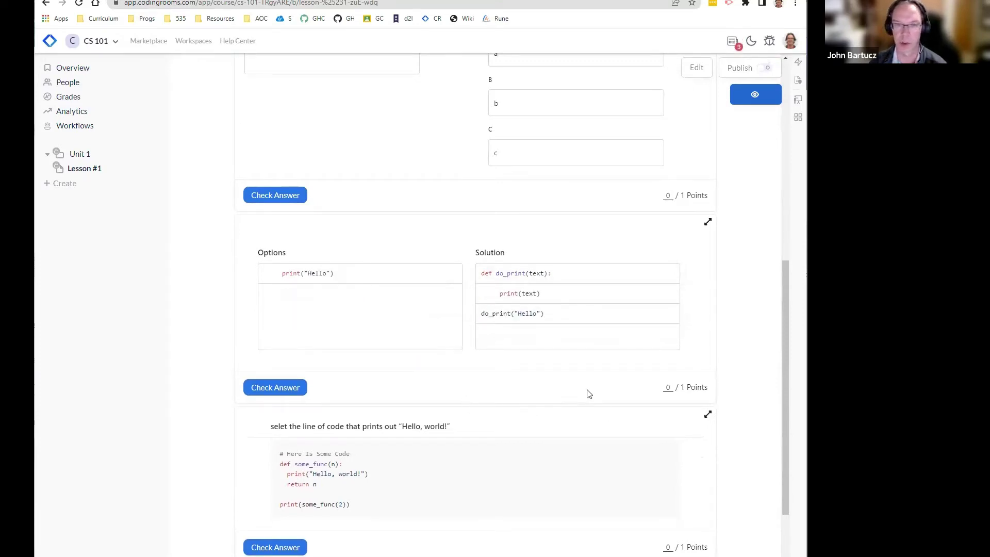
Step: Select the print("Hello, world!") line and check the code-select answer
scroll(400, 374, down, 2)
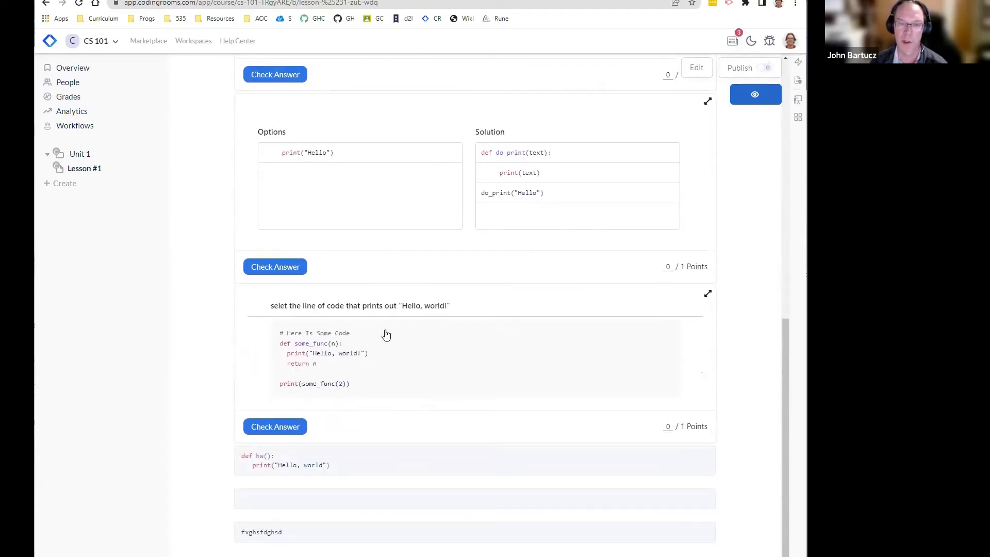
click(303, 357)
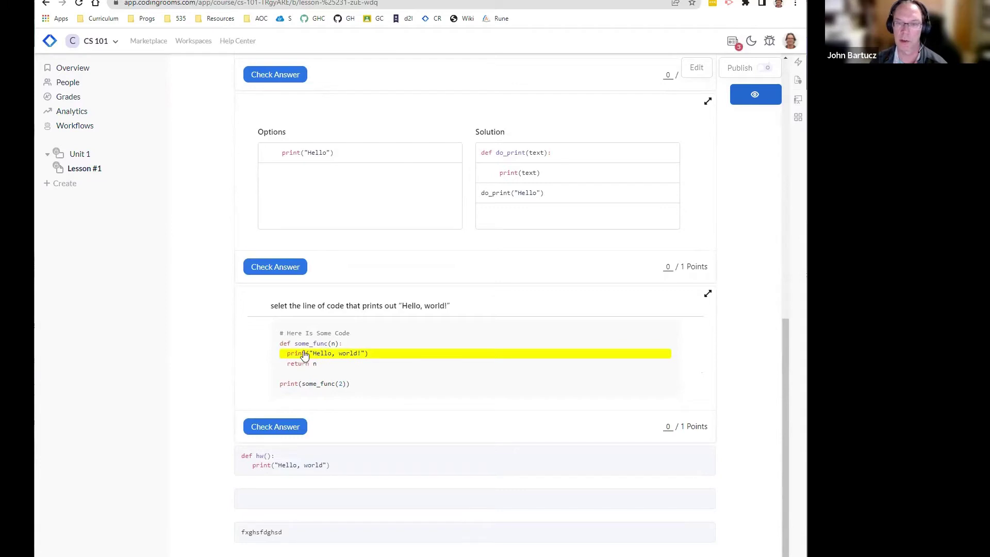
click(279, 426)
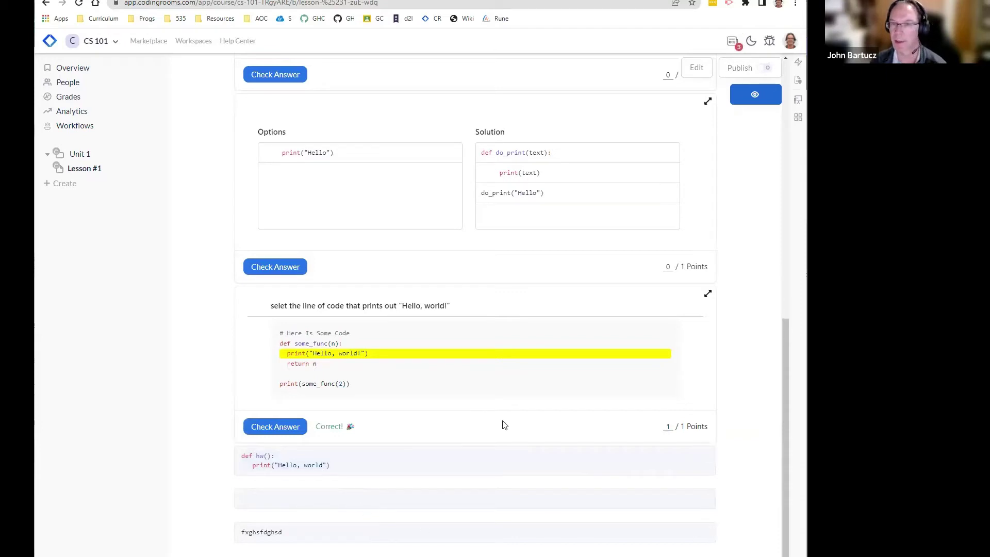
scroll(210, 402, up, 15)
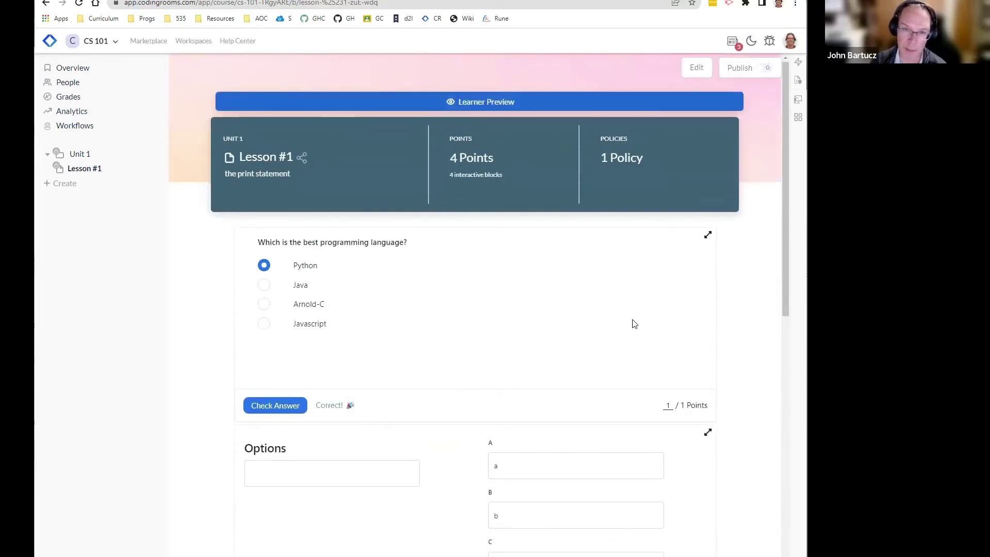
Step: Publish Lesson #1 from the assignment panel and dismiss the published confirmation
click(764, 69)
click(621, 68)
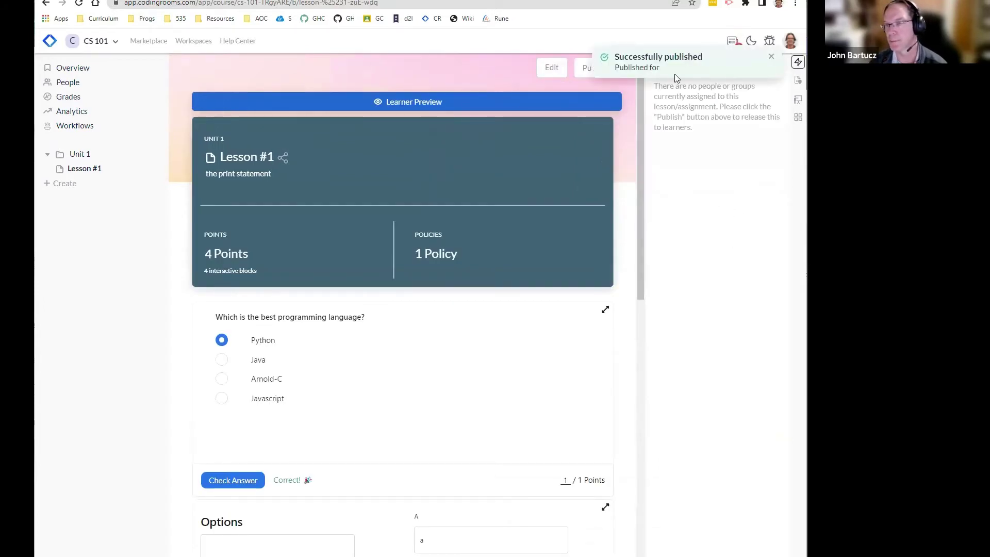
click(771, 56)
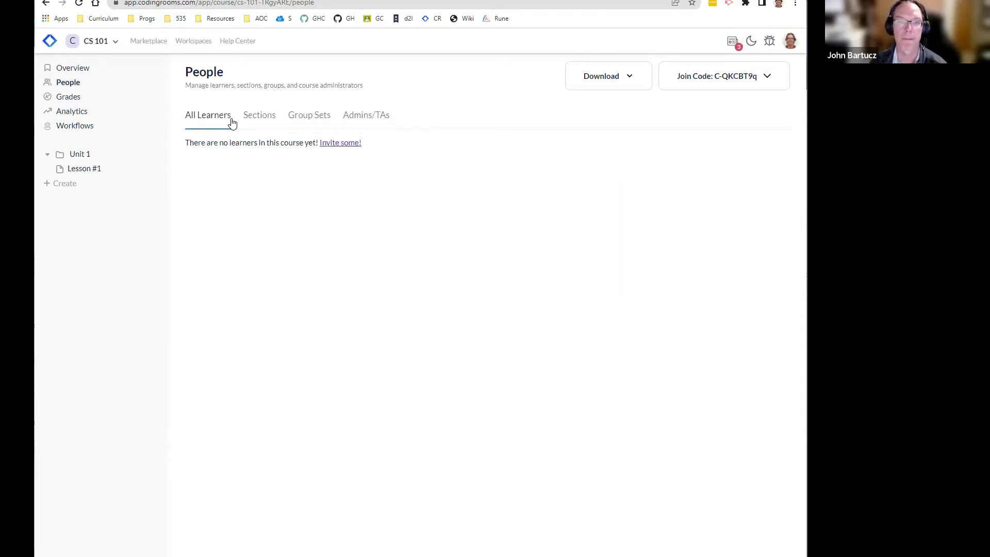
Step: Add a section titled '7th Hour Honors' under Sections and open its member-assignment settings
click(252, 118)
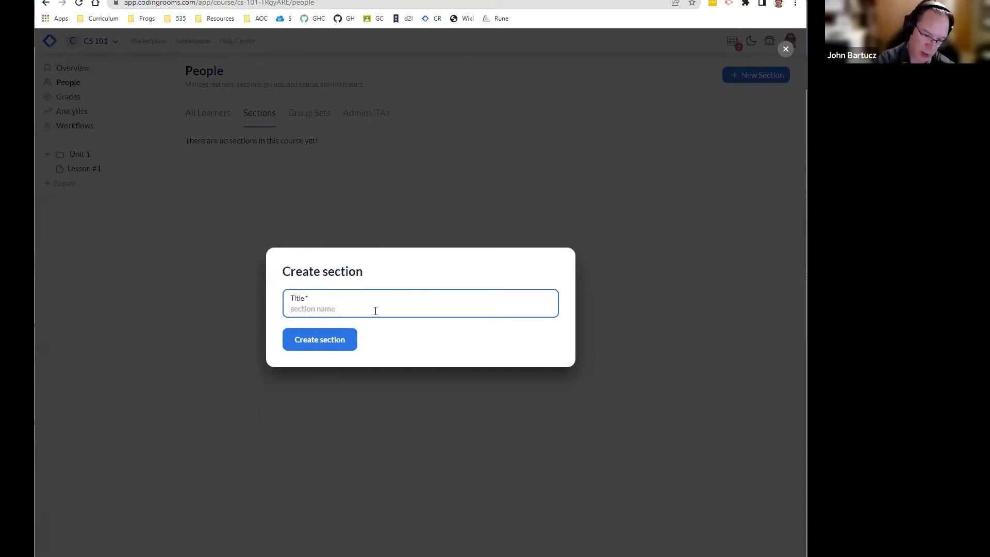
text(7th Hour)
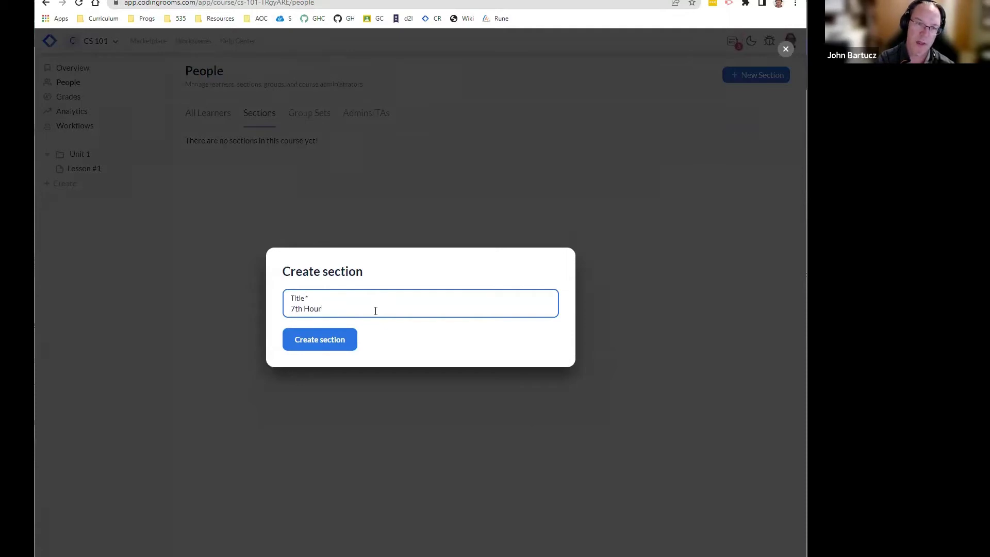
text( Honors)
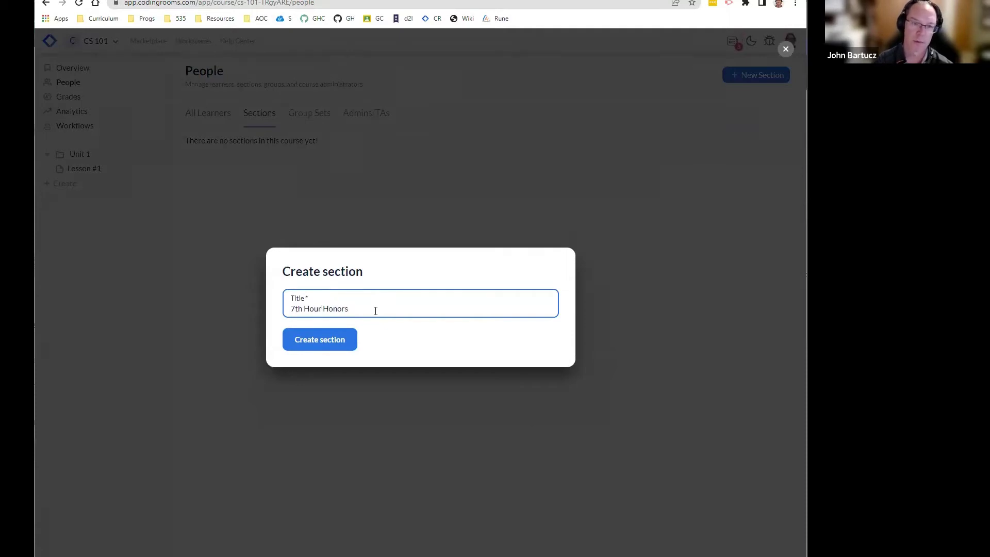
click(322, 340)
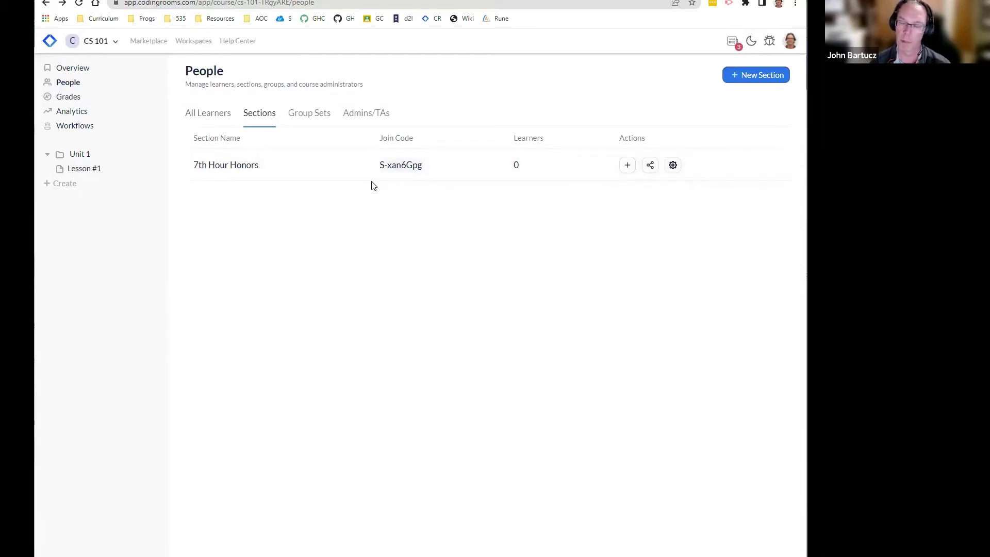
click(628, 166)
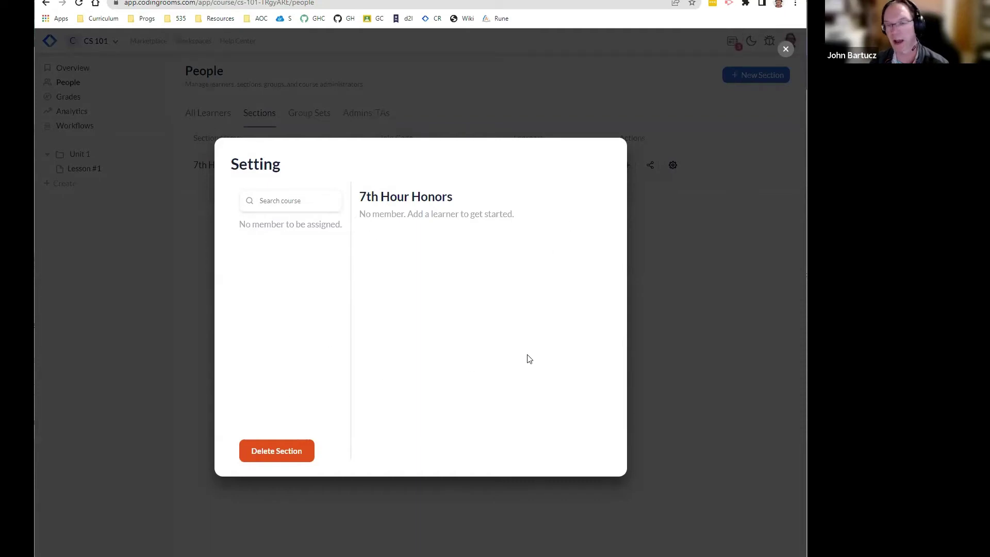
Step: Copy the 7th Hour Honors join link, then open that section's settings
click(704, 254)
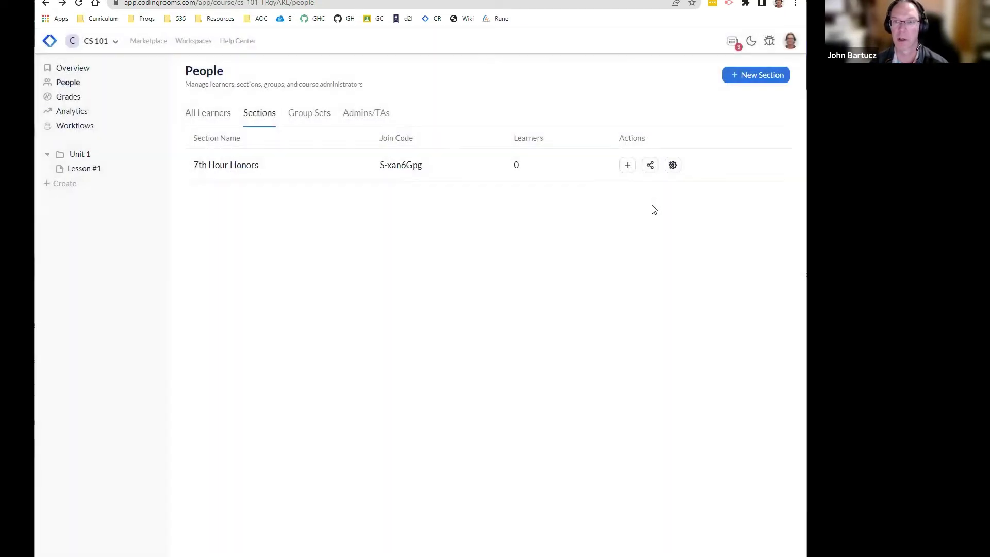
double_click(651, 166)
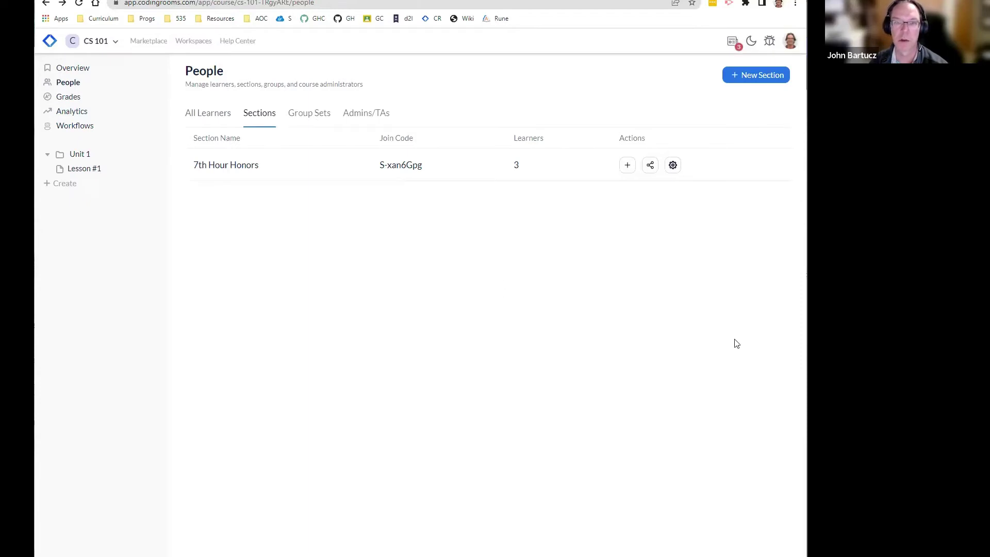
click(673, 165)
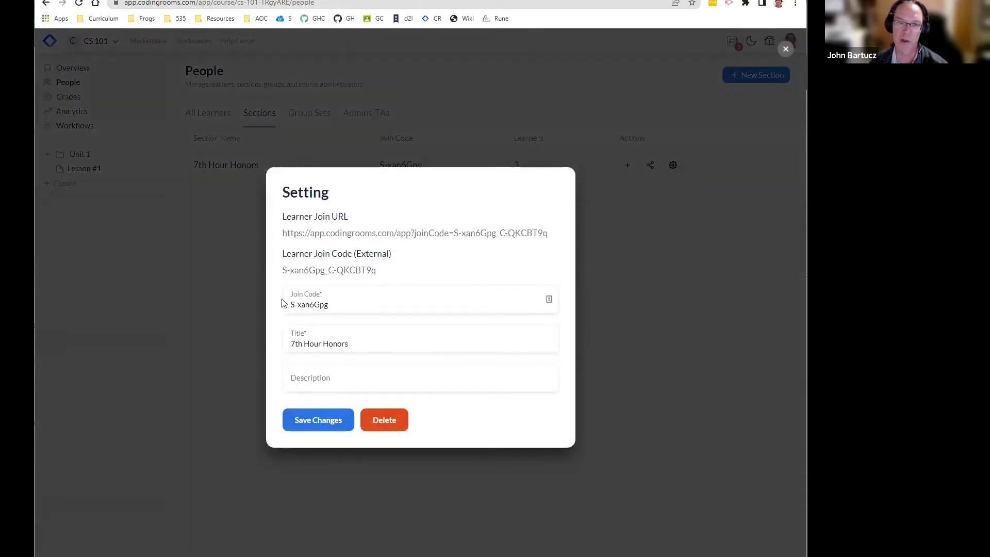
Step: Type 'asdfasdfasdfasdf' over the join code, tab through the fields, then close without saving
click(315, 307)
double_click(314, 305)
text(asdfasdfasdfasdf)
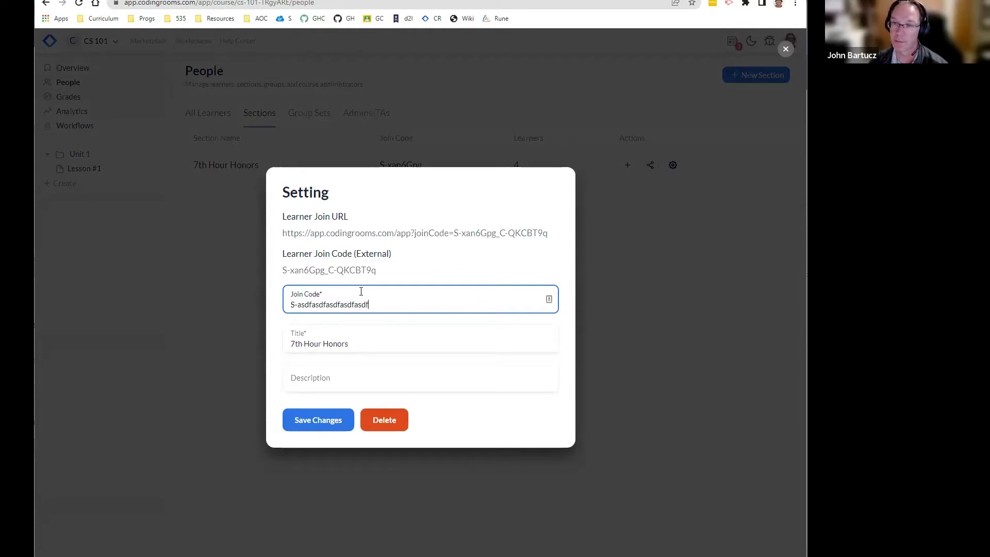
click(330, 344)
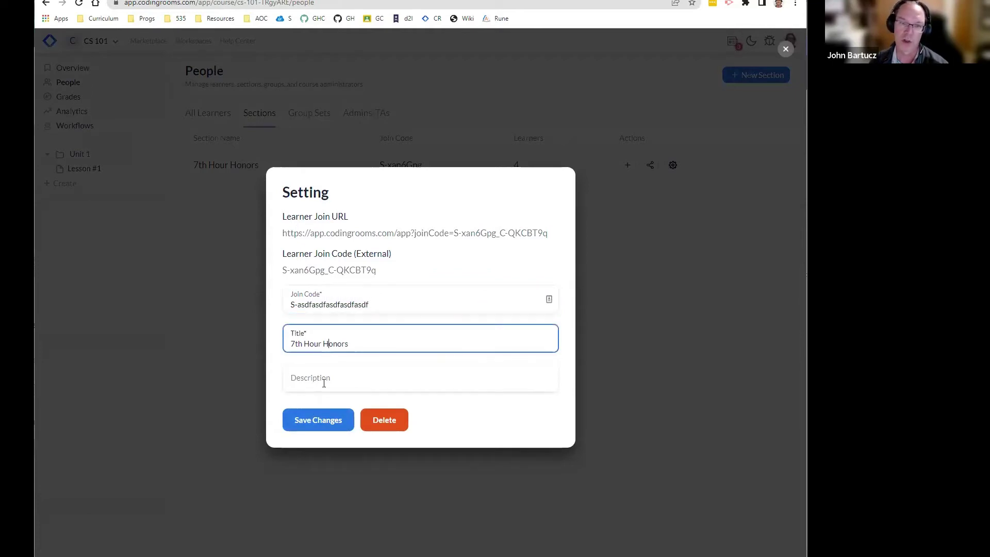
key(Tab)
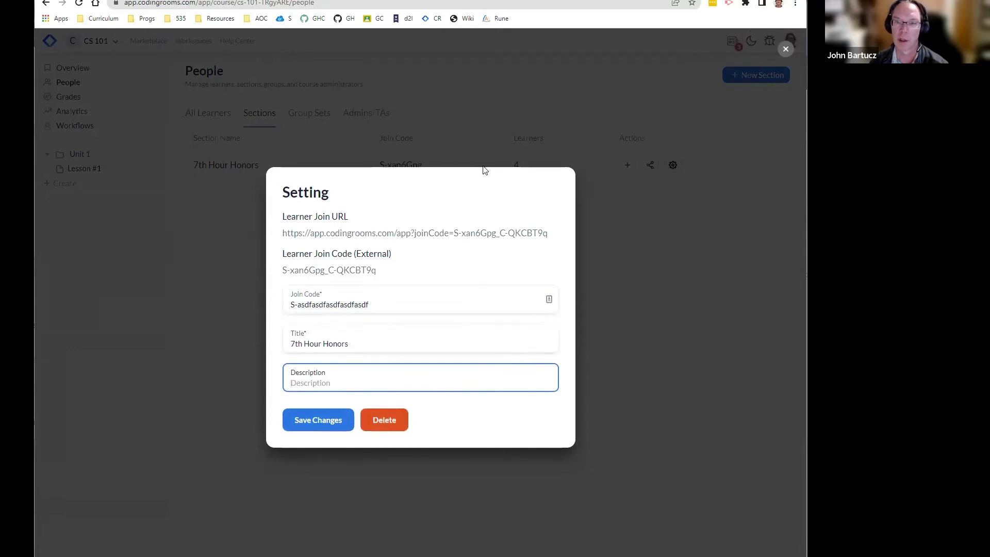
click(345, 155)
click(345, 154)
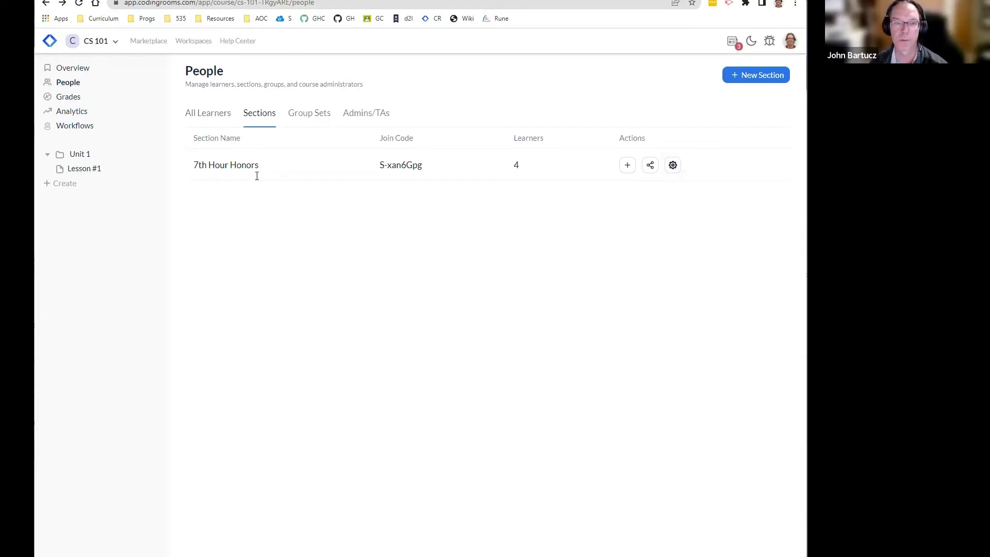
click(210, 113)
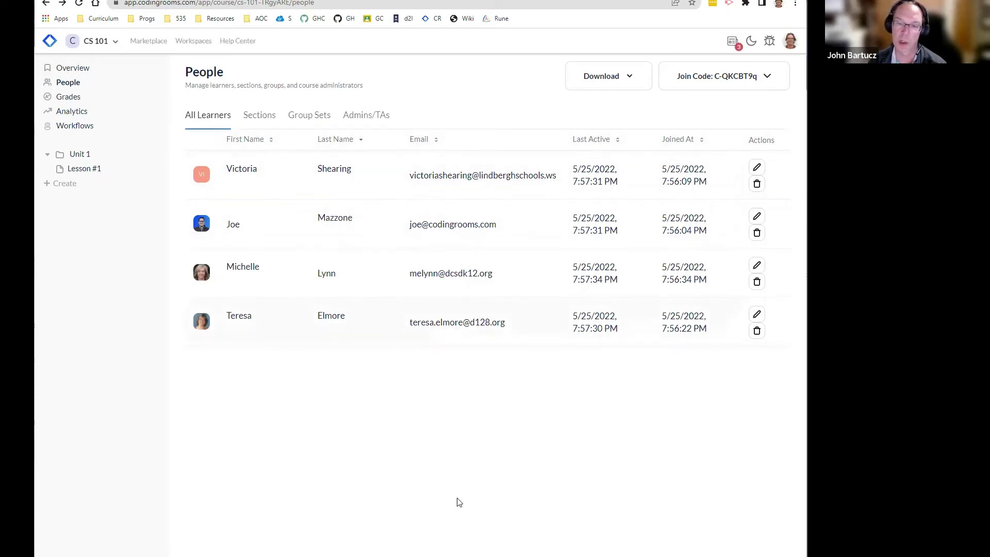
click(258, 118)
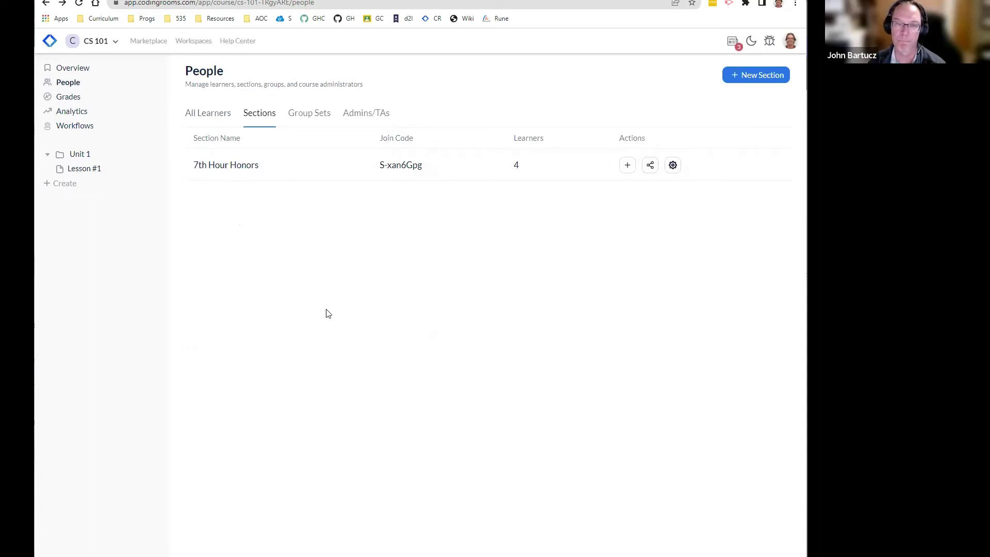
Step: On the Admins/TAs tab, invite a new admin by entering their e-mail address
click(303, 114)
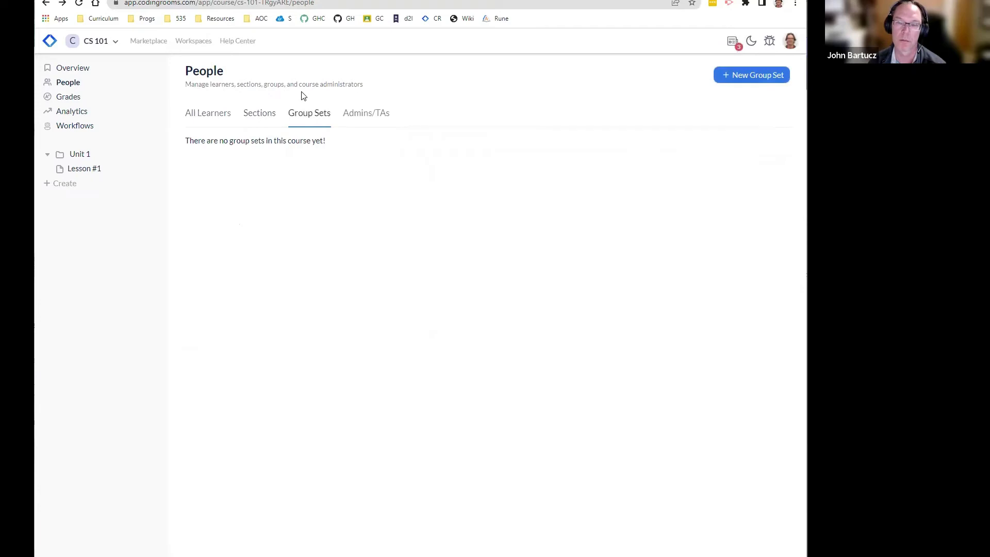
click(367, 112)
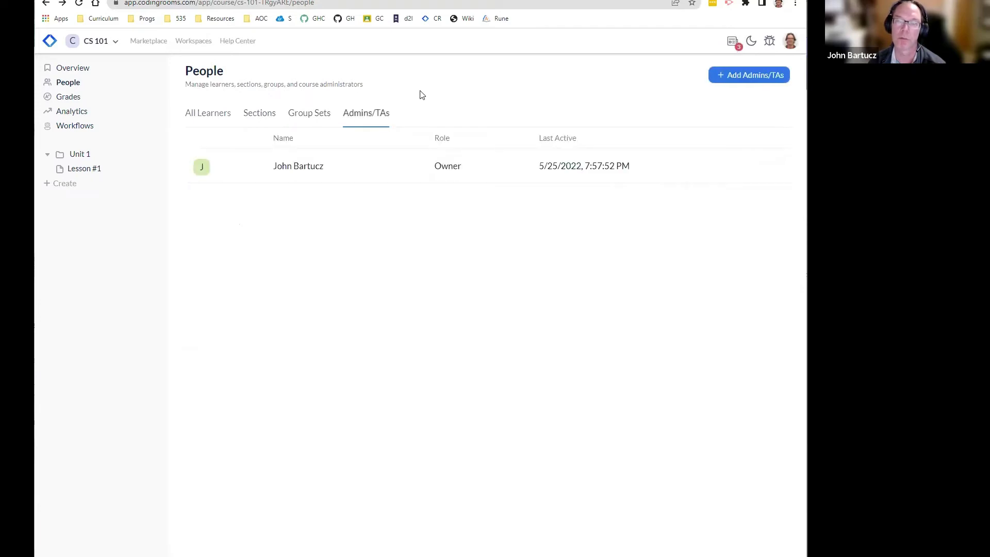
click(738, 75)
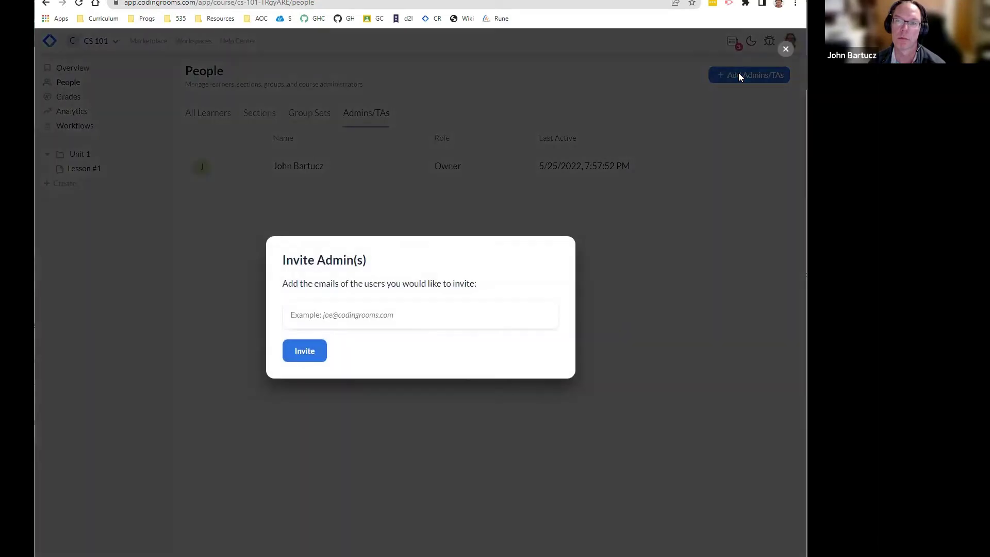
click(487, 314)
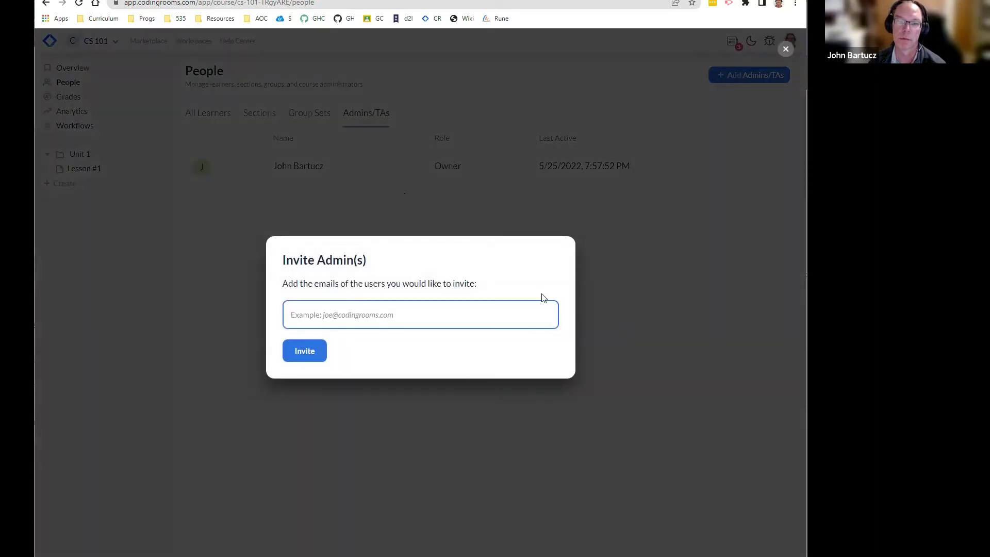
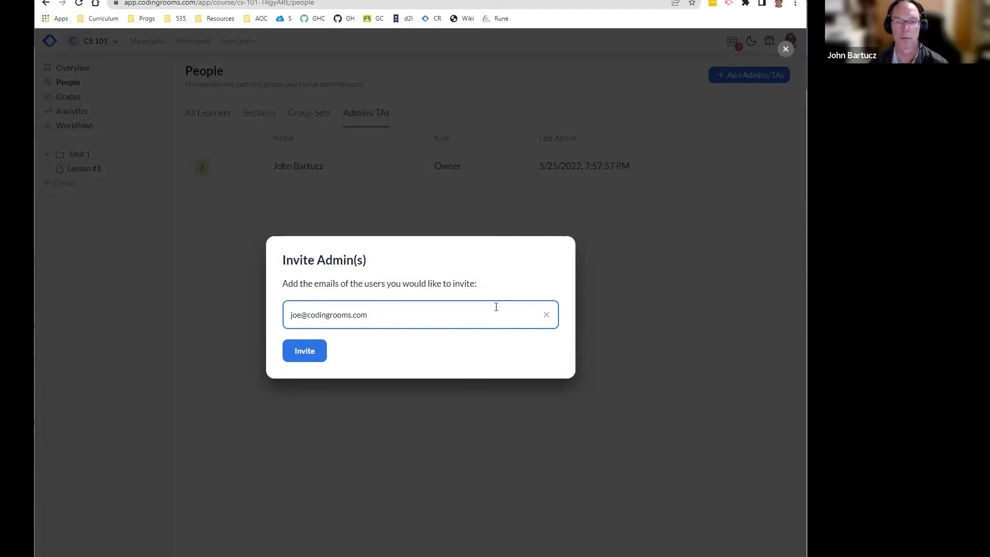
key(ctrl+z)
key(ctrl+y)
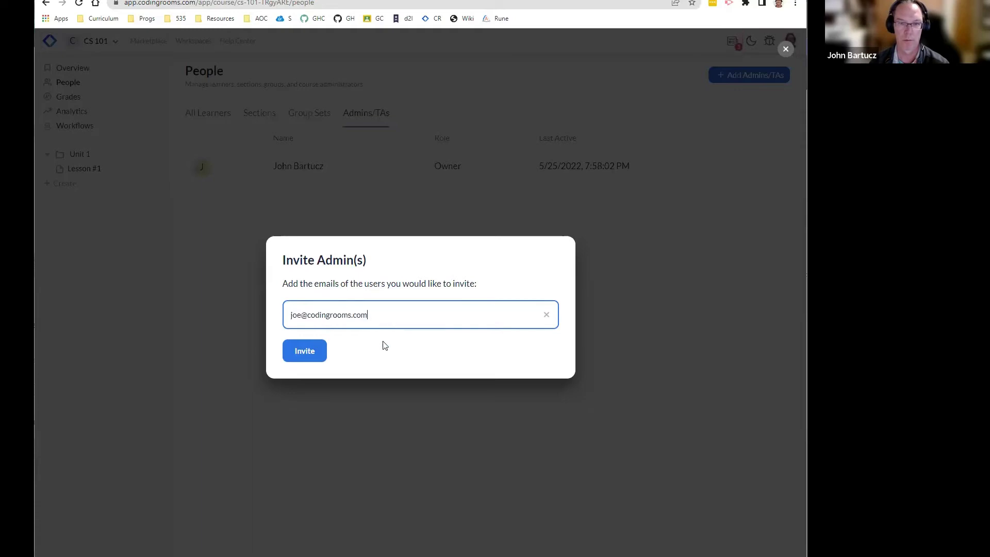
click(305, 353)
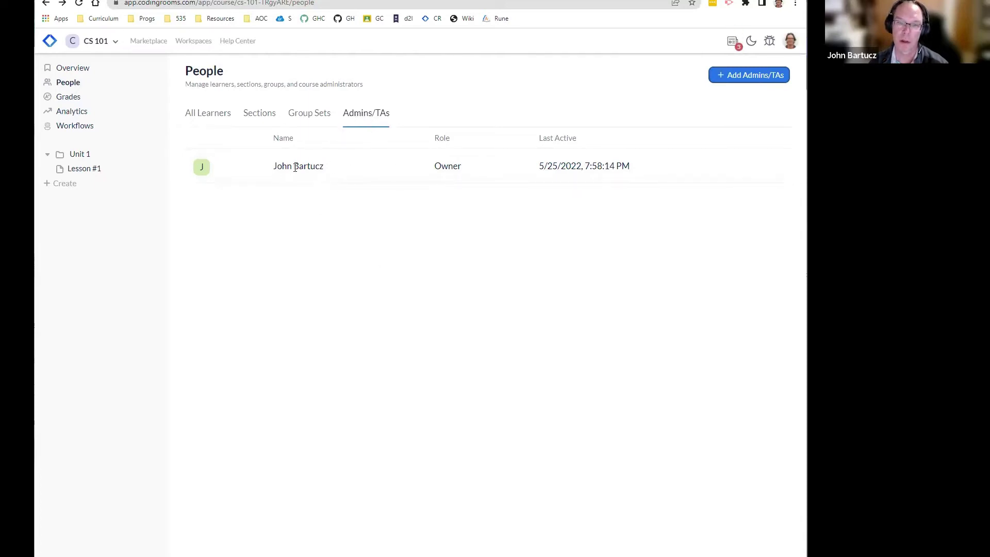
Step: Resend the admin invitation with the pasted e-mail address and copy its join link
click(722, 76)
click(393, 313)
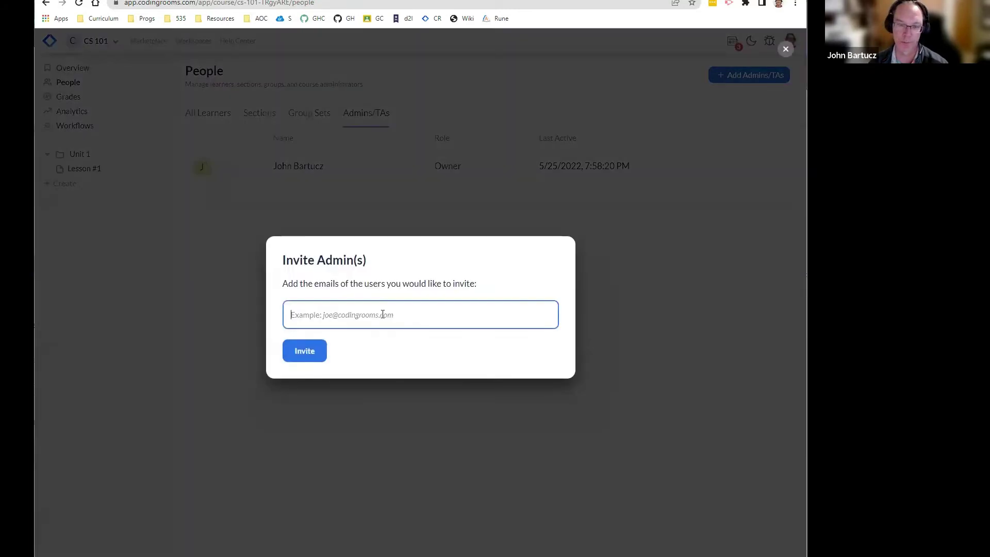
key(ctrl+v)
click(304, 351)
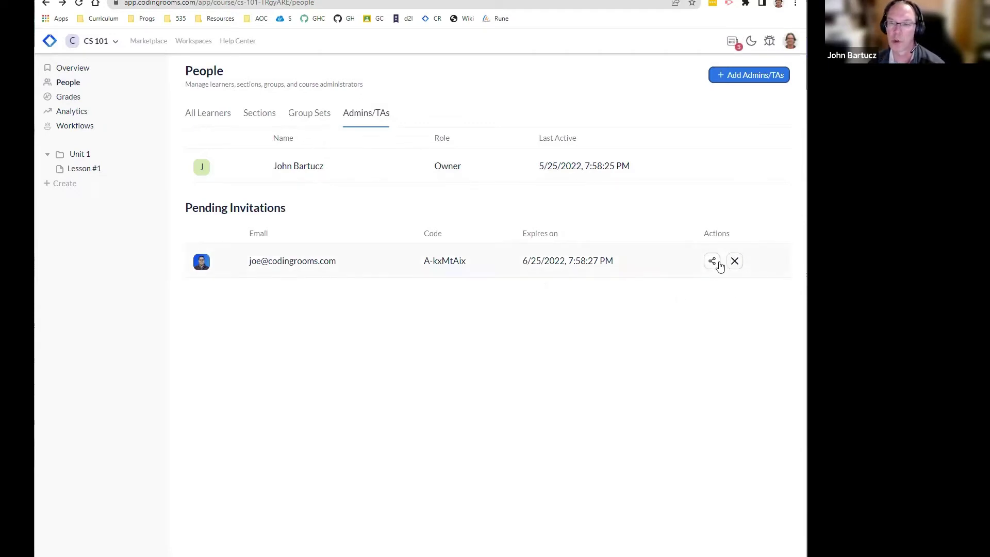
click(711, 262)
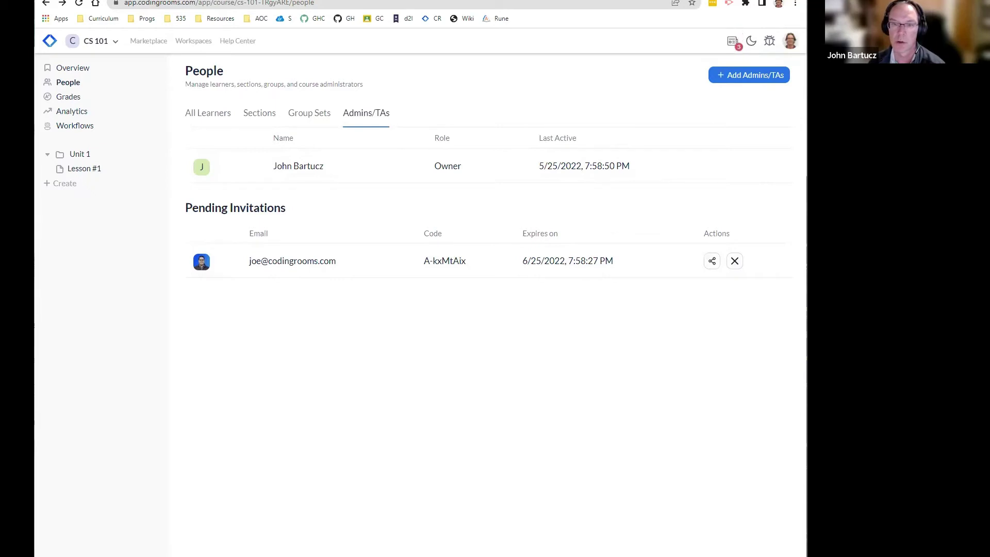
Step: Load the copied admin join link in a new Chrome tab, then go back to the CS 101 tab
key(ctrl+t)
click(538, 2)
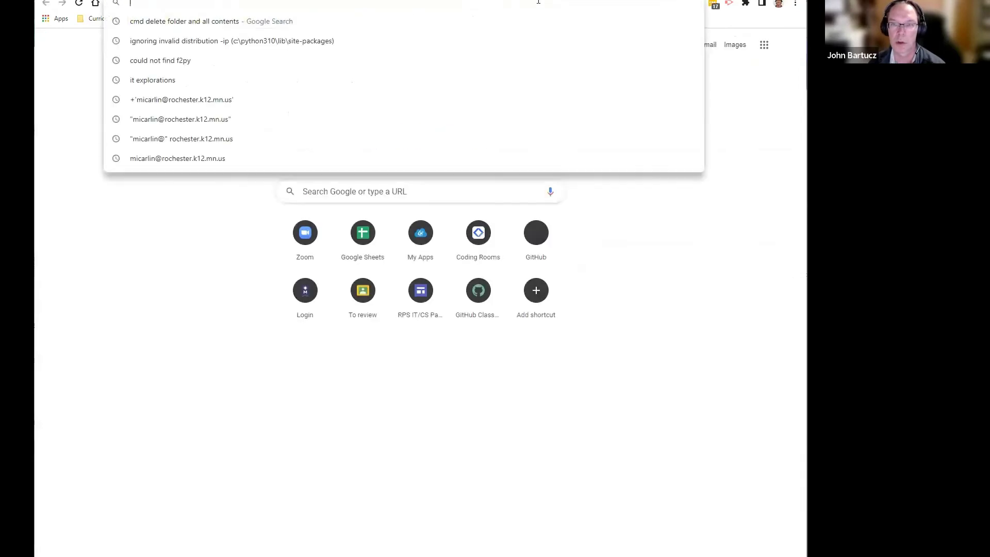
key(ctrl+v)
key(Return)
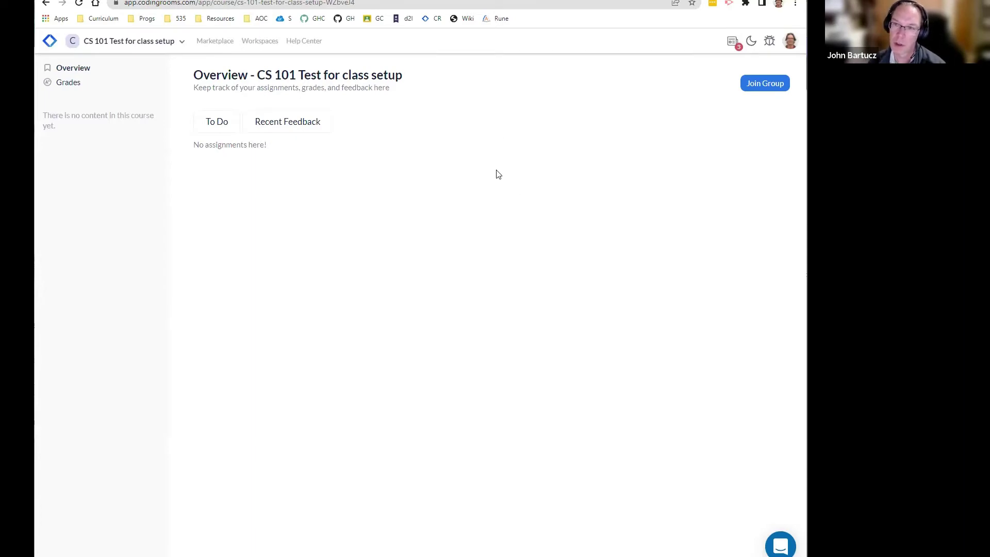
click(449, 0)
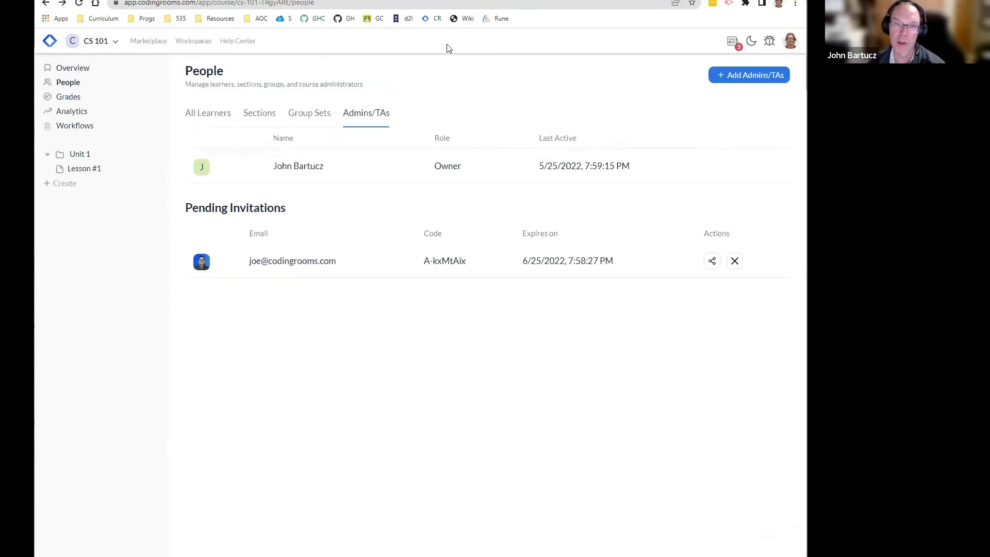
Step: Review the 7th Hour Honors section and its four learners, then return to Lesson #1
click(258, 113)
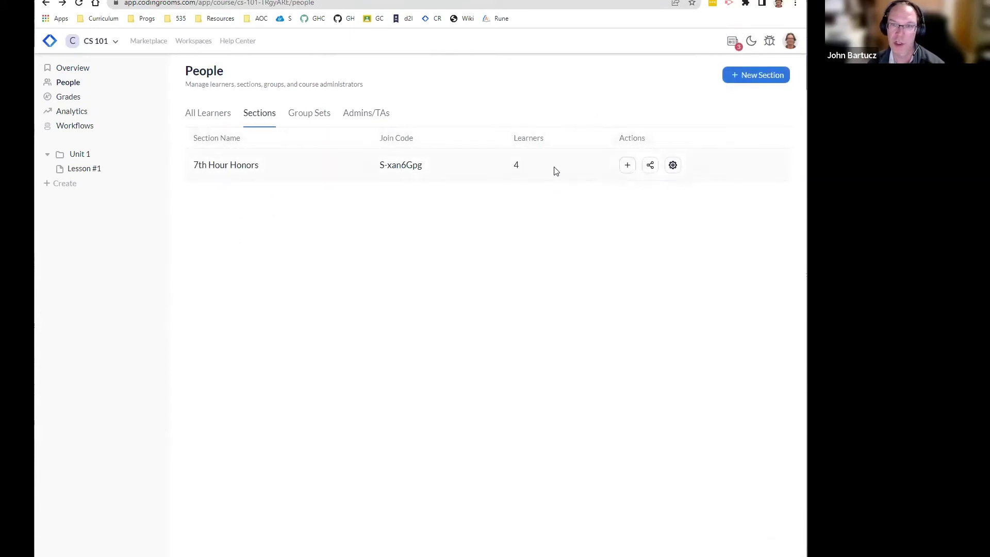
click(205, 115)
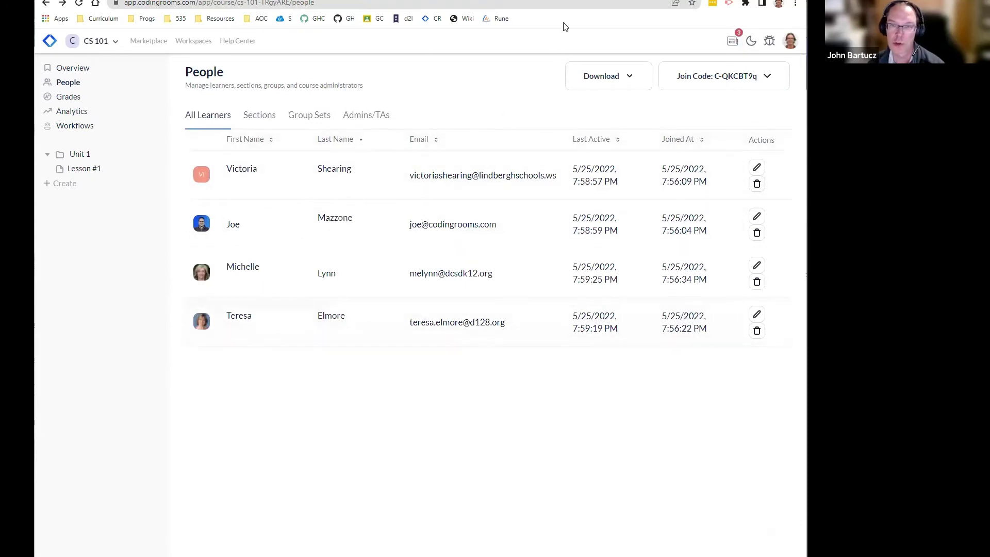
click(552, 1)
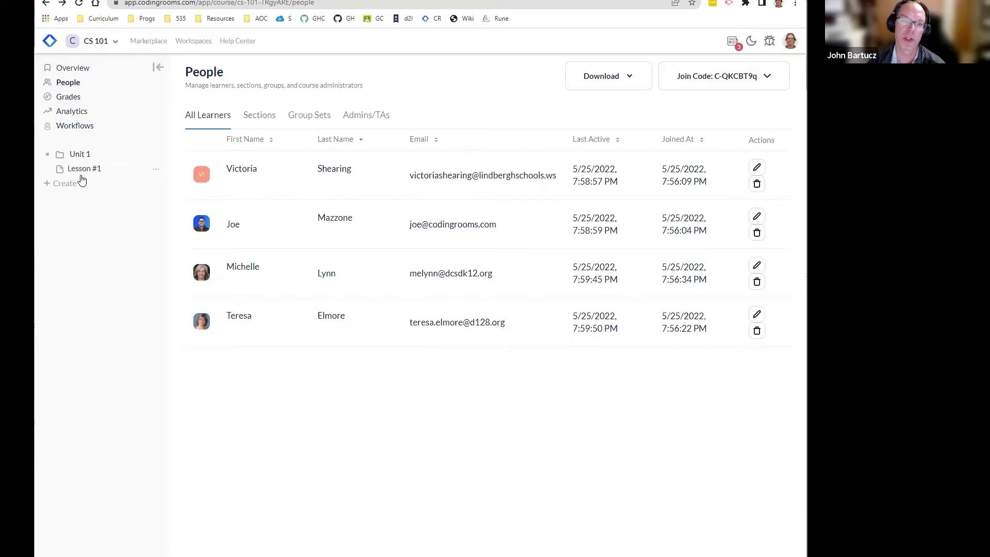
click(81, 171)
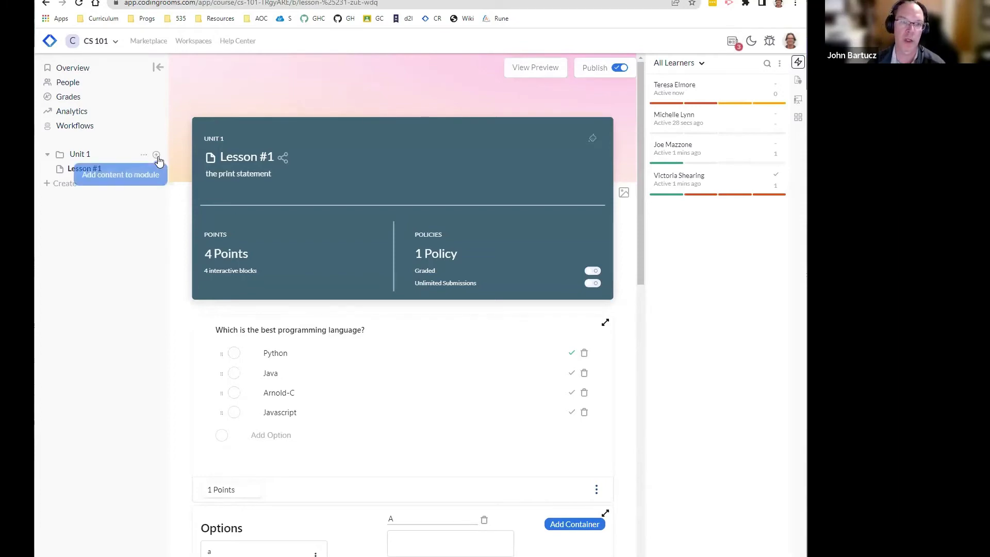
Step: Add a Unit 1 coding assignment titled 'First Coding Assignment' with description 'learn to print in Python'
click(156, 156)
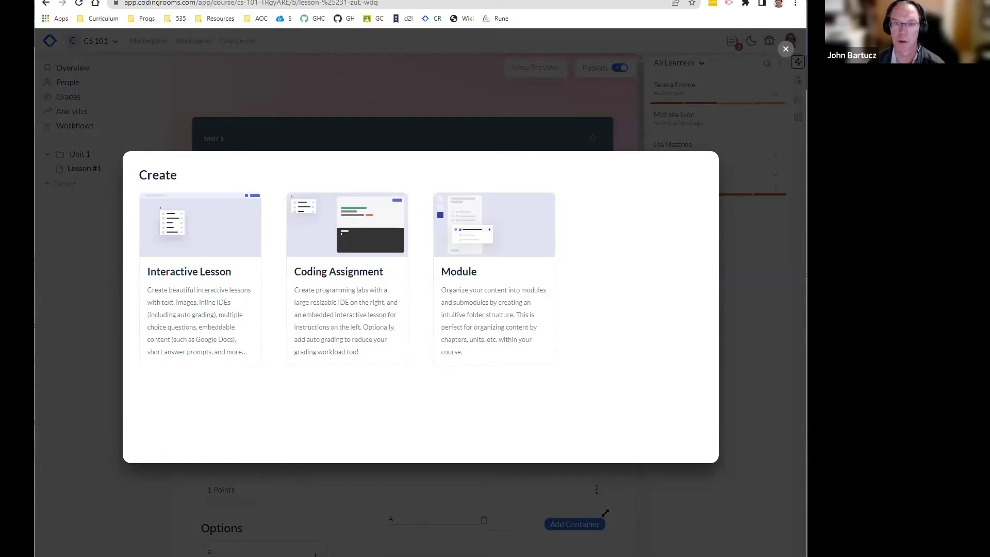
click(349, 278)
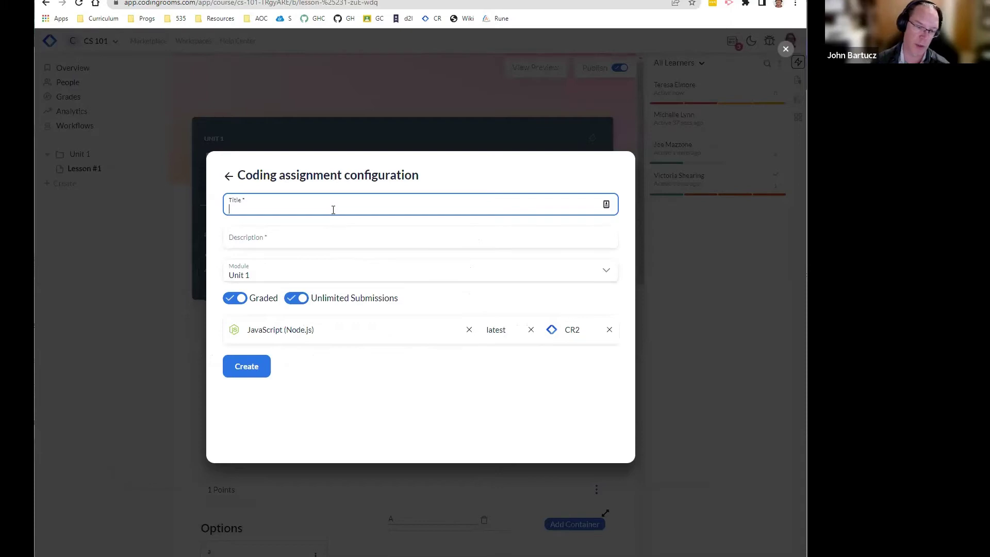
text(fi)
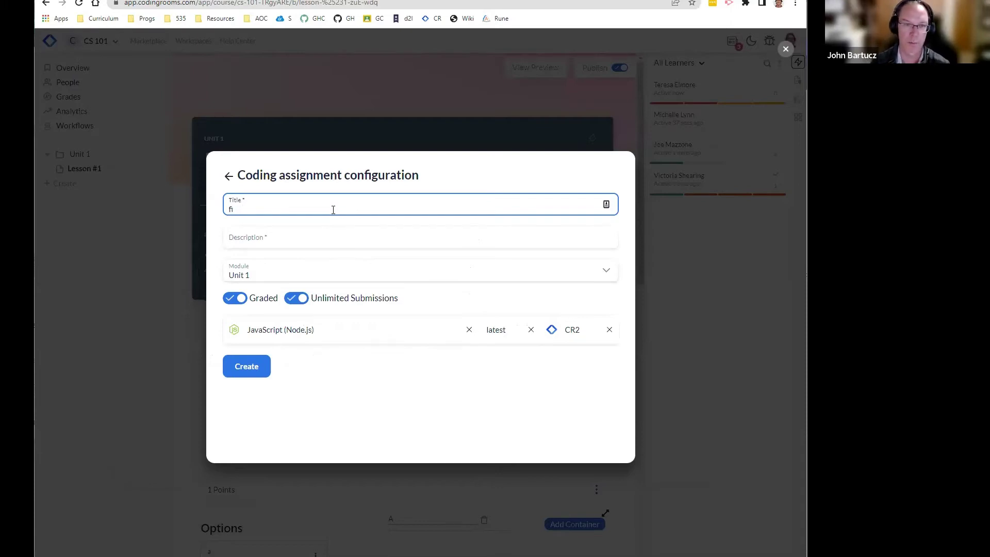
text(rstirst Coding ASssi)
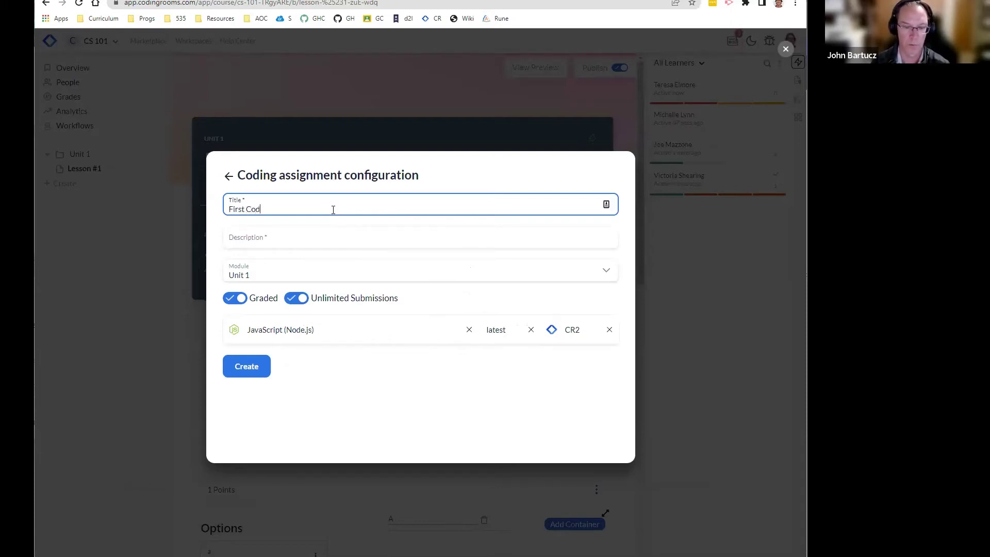
key(BackSpace)
key(BackSpace)
key(BackSpace)
key(BackSpace)
text(ssignment)
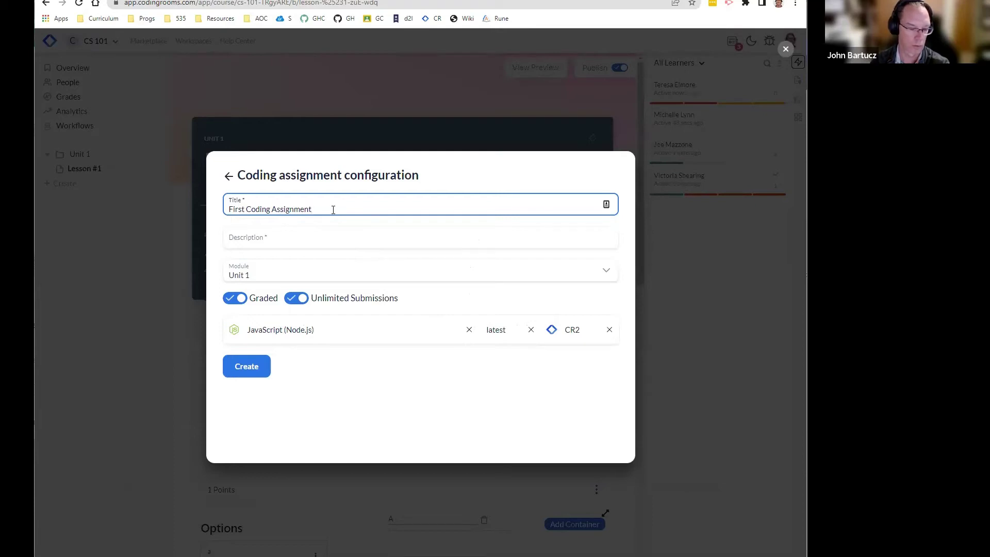
key(Tab)
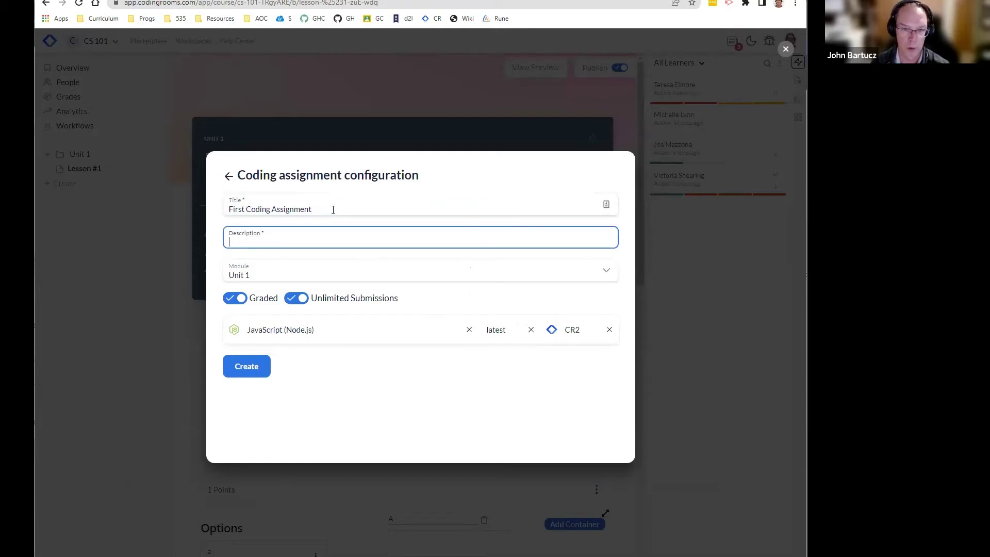
text(learn to )
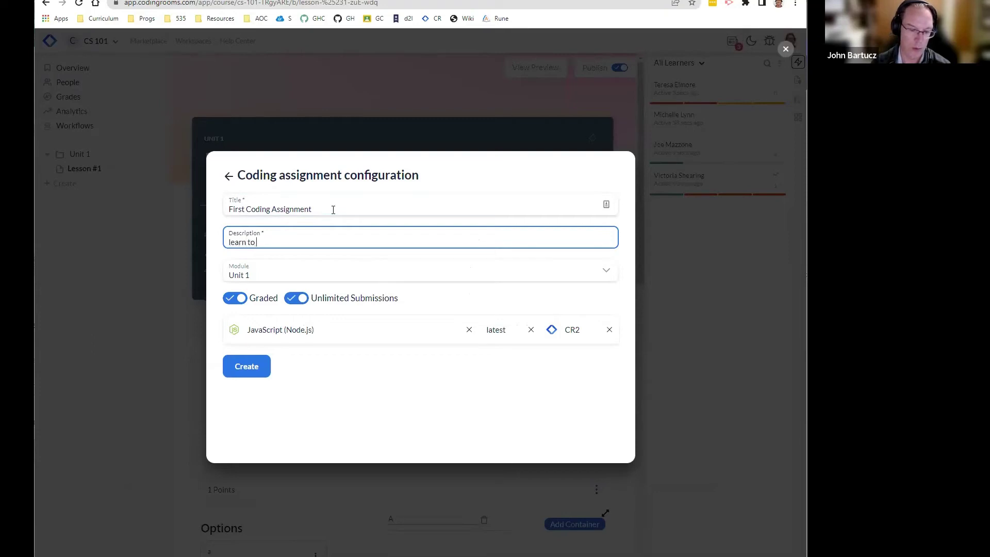
text(print in Python)
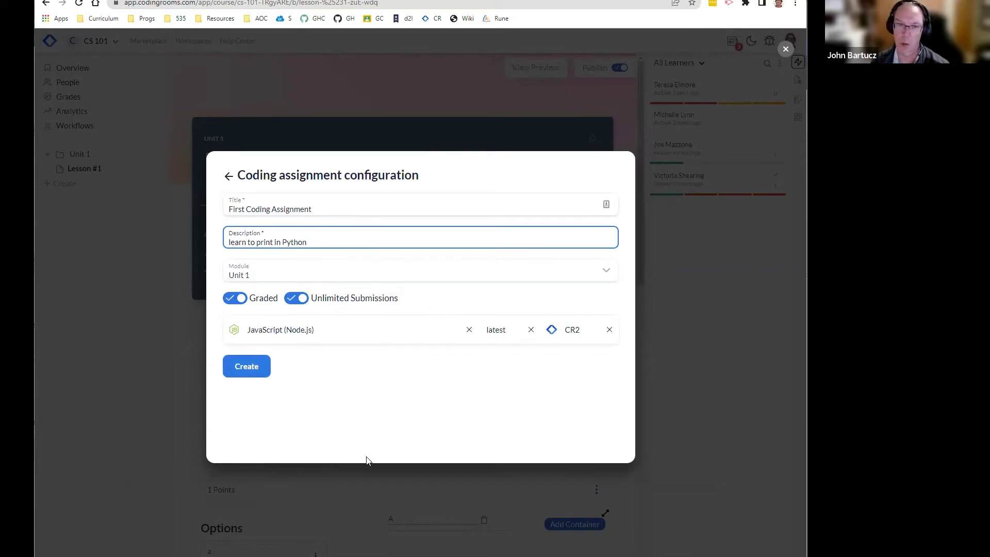
Step: Set the assignment's programming language to Python
click(389, 327)
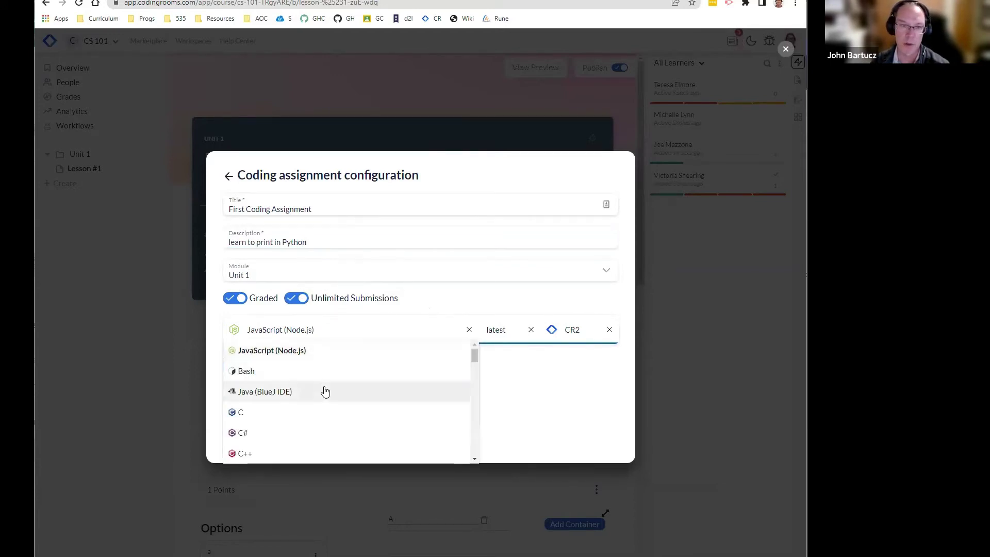
scroll(325, 392, down, 2)
scroll(327, 393, down, 8)
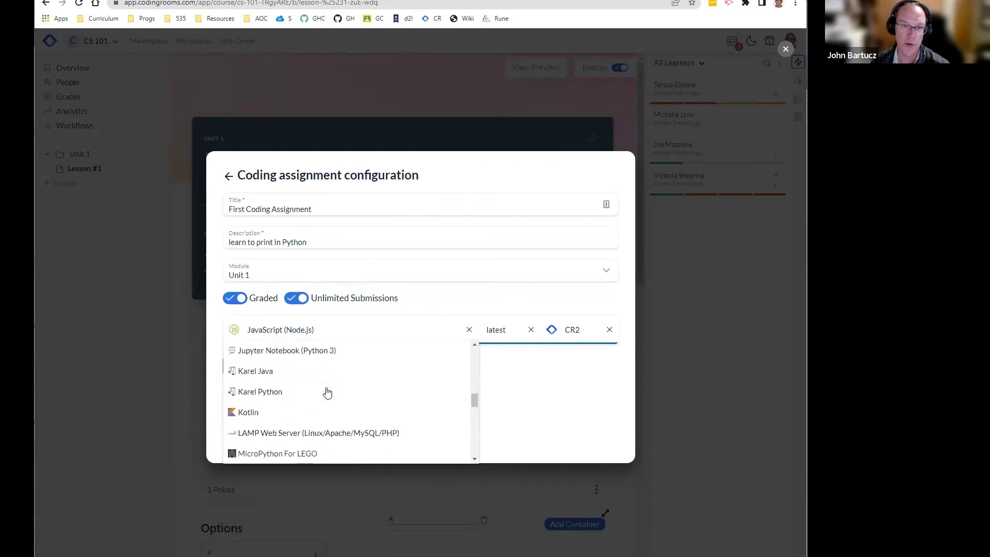
scroll(327, 393, down, 3)
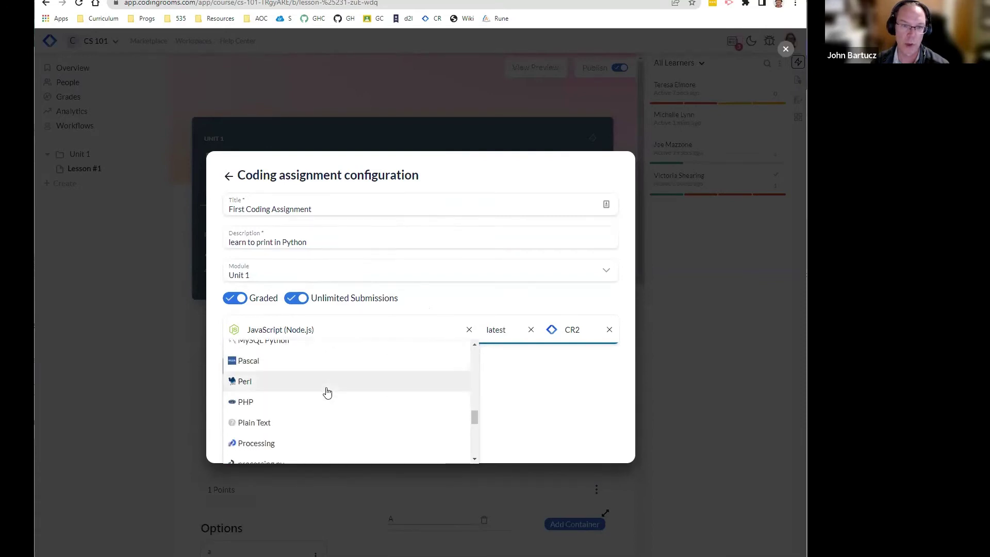
scroll(327, 393, down, 3)
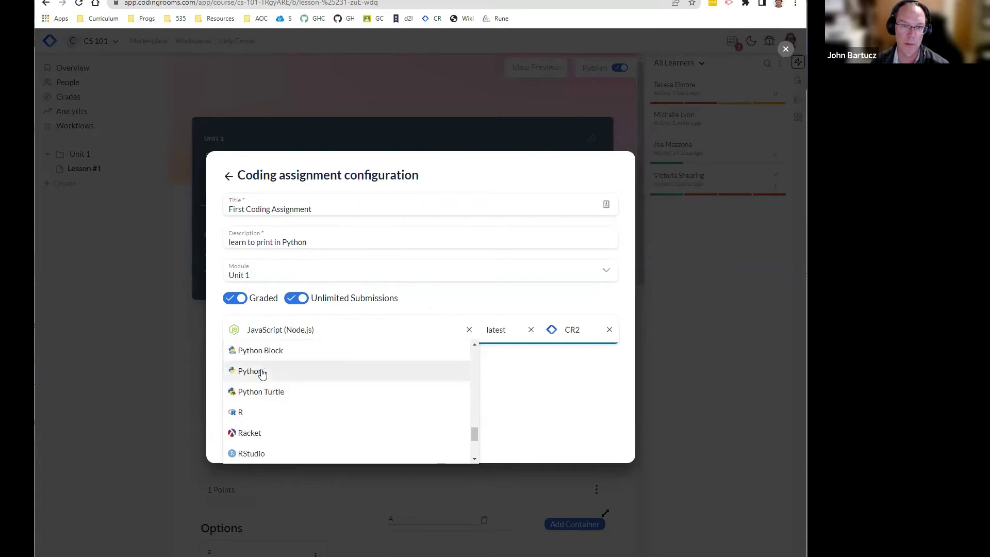
click(325, 371)
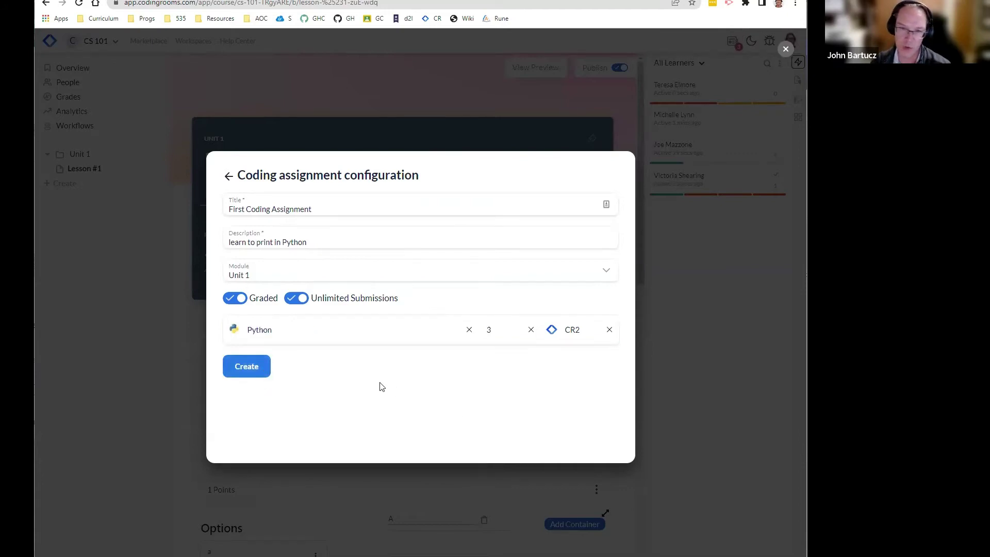
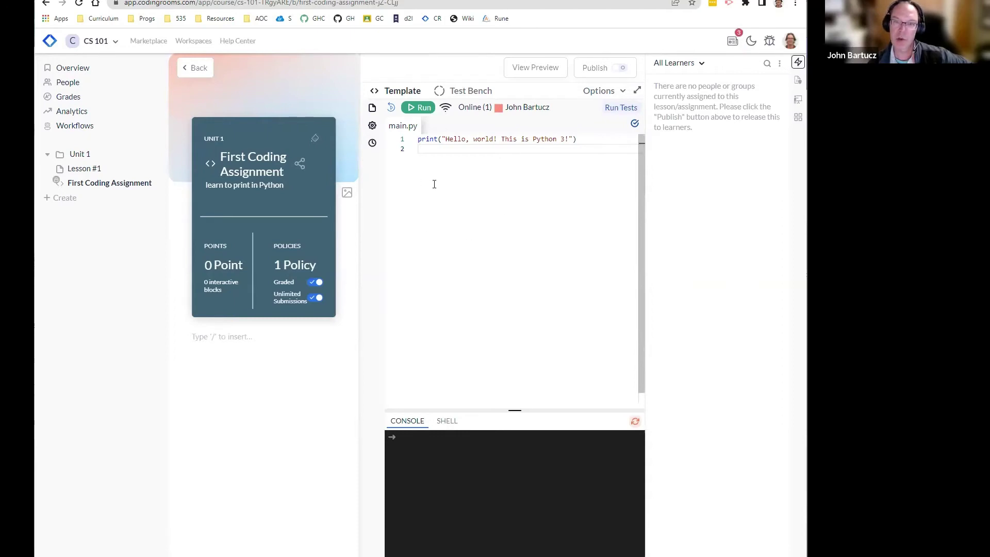
Step: Run the starter main.py and confirm the console prints 'Hello, world! This is Python 3!'
triple_click(457, 140)
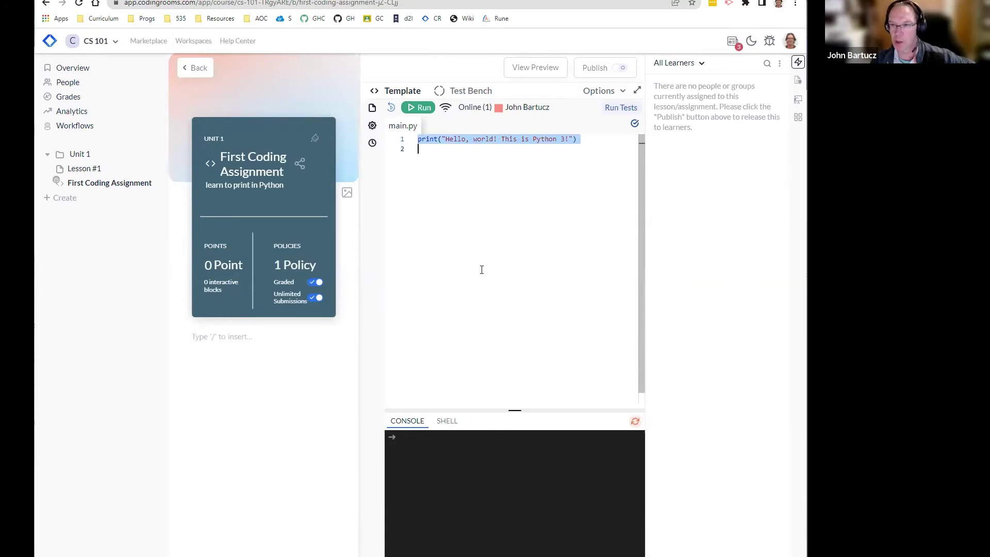
click(460, 270)
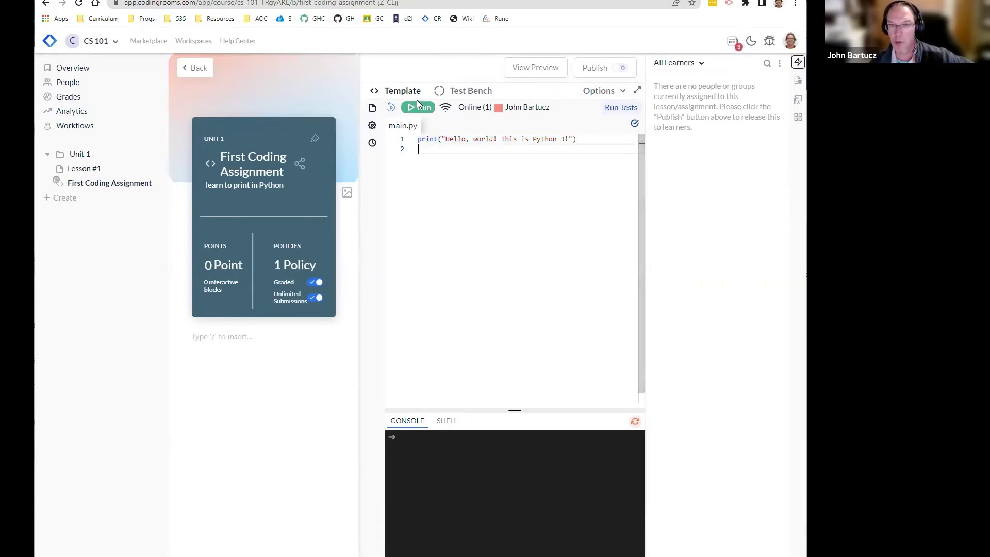
click(418, 108)
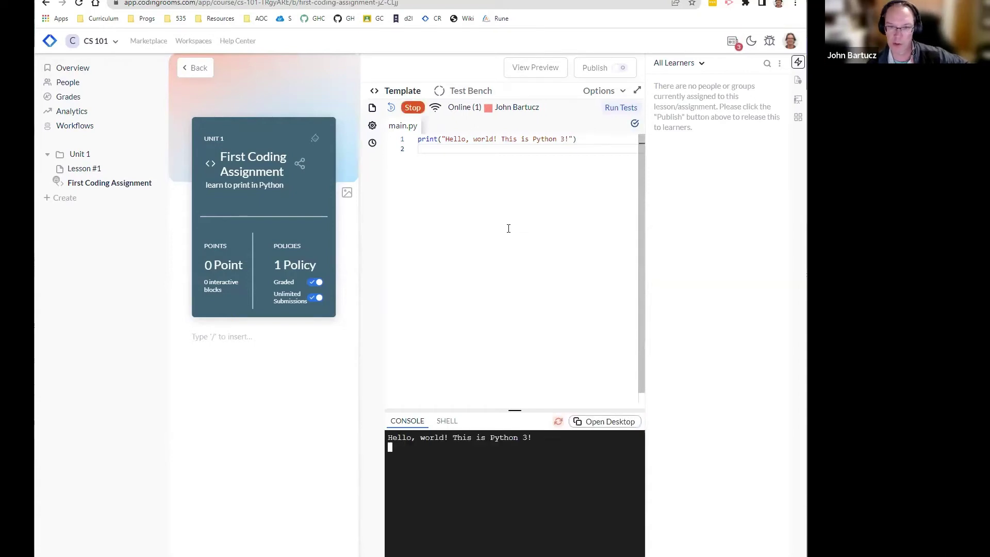
triple_click(464, 438)
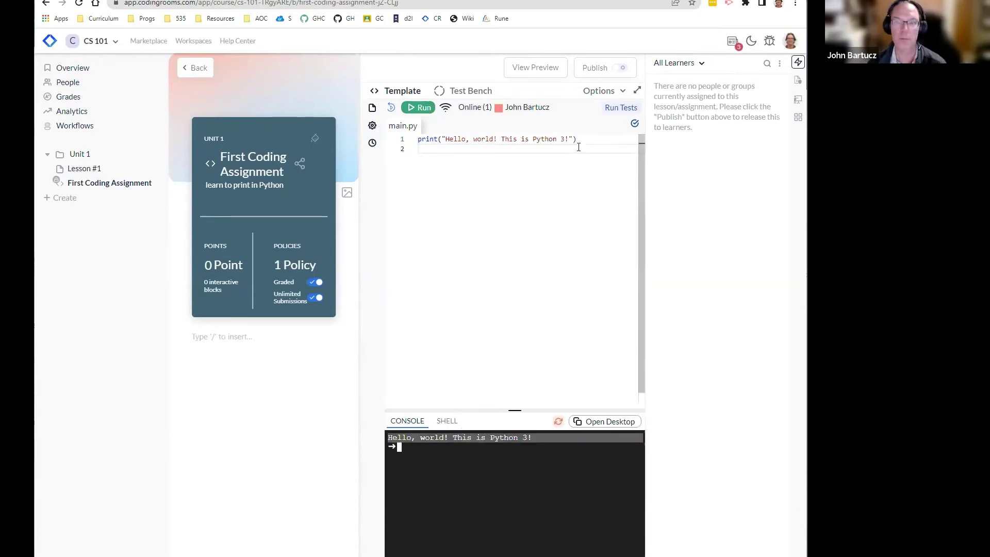
drag(579, 147, 416, 141)
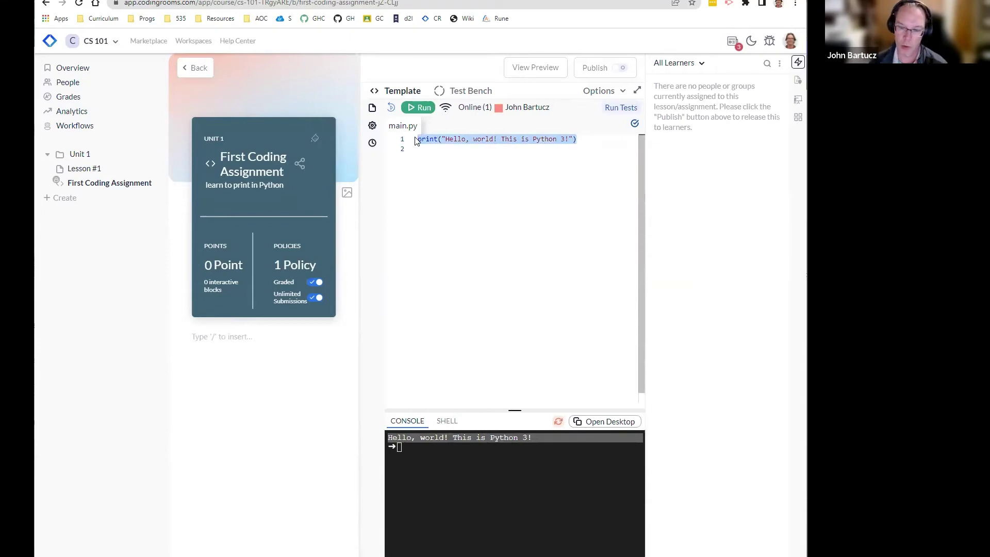
Step: Replace the hello-world line with a comment asking to fill in the function so it prints its argument
key(Return)
text(# )
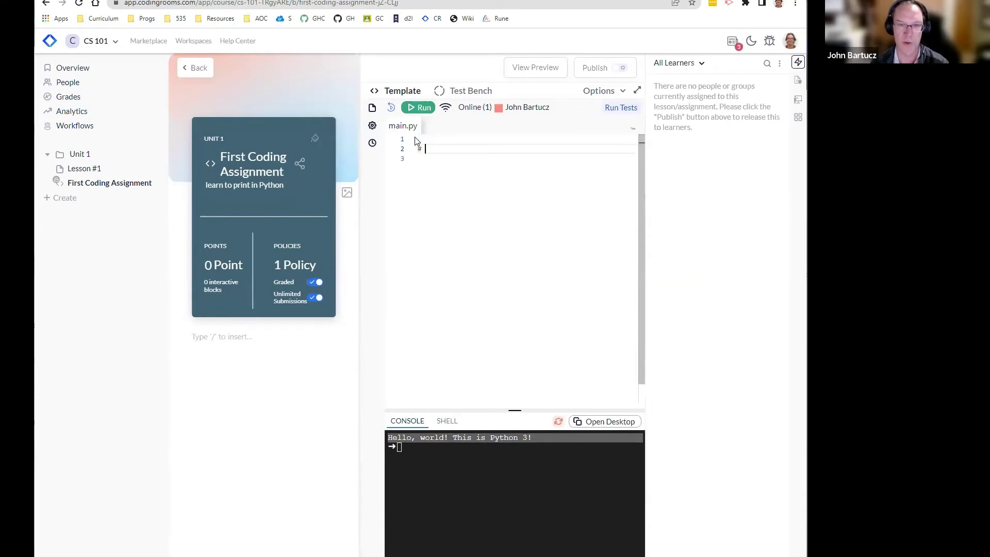
text(You need to fi)
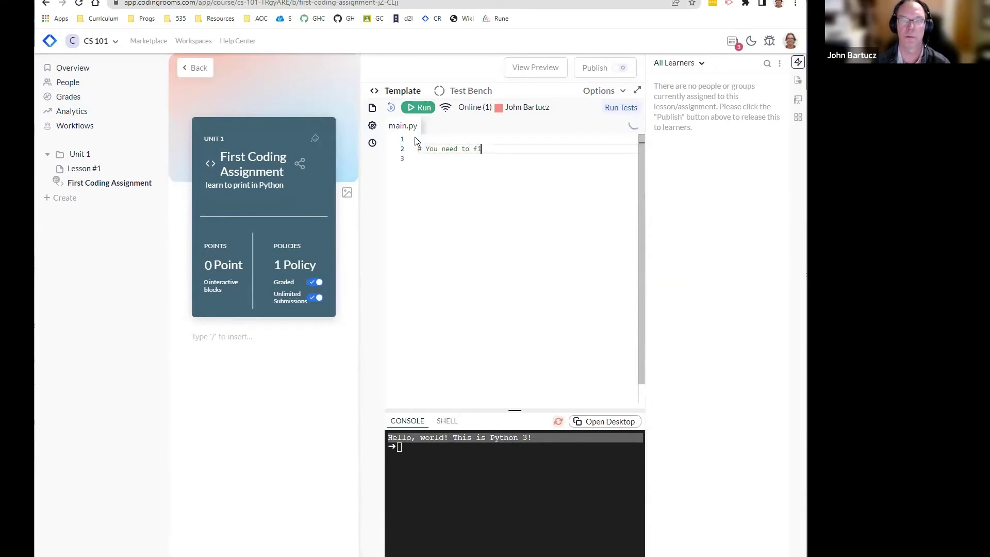
text(ll in this func)
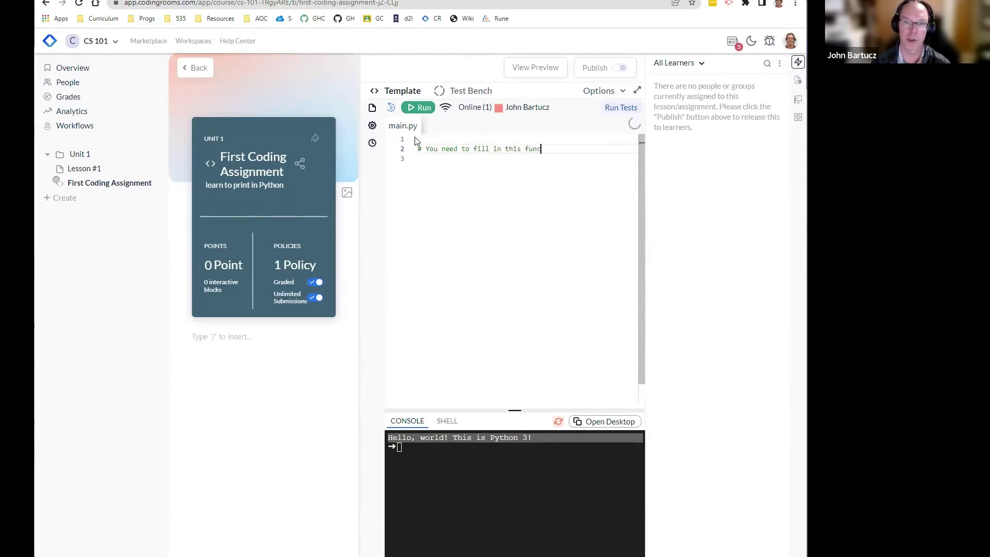
text(tion, so that t)
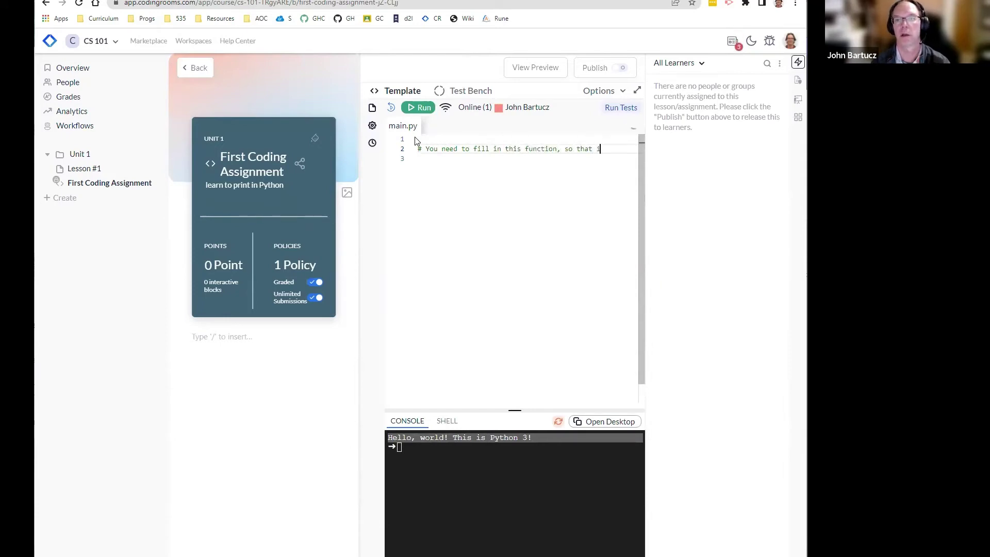
text(t prints out the)
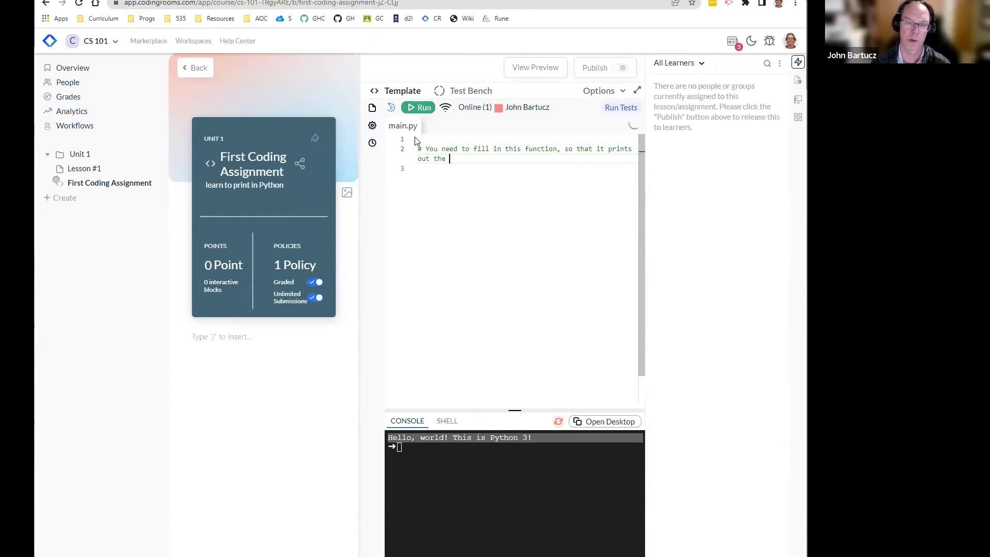
text( argument t)
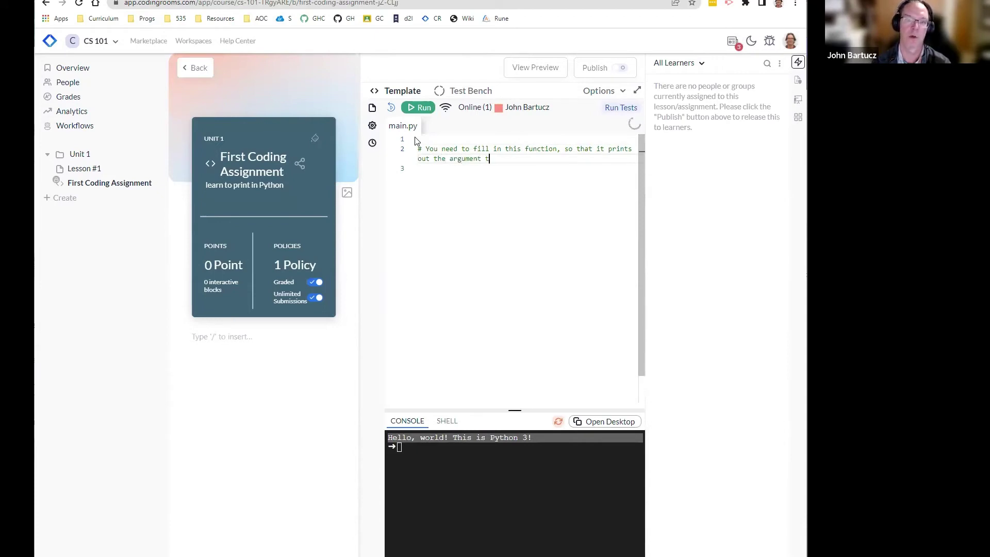
text(o the screen)
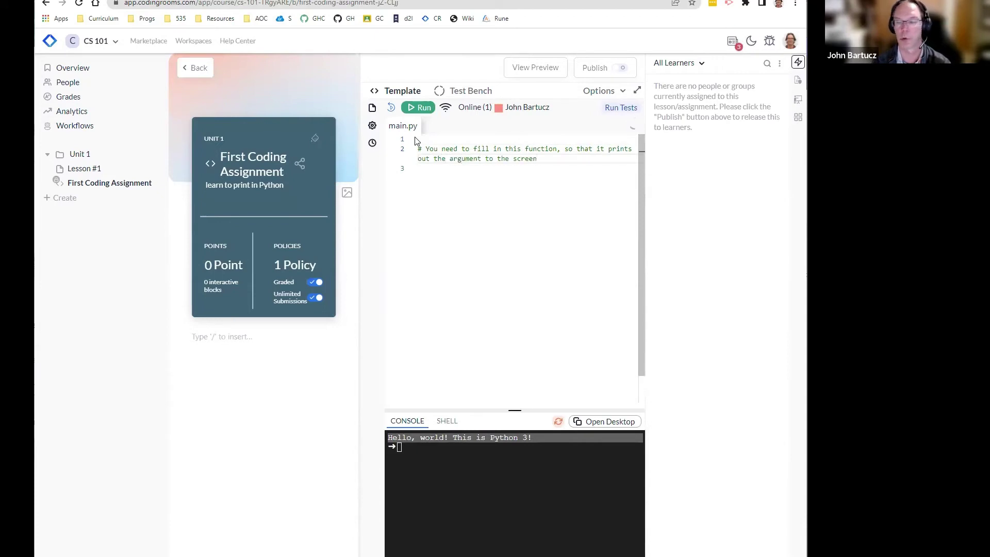
key(Return)
key(Return)
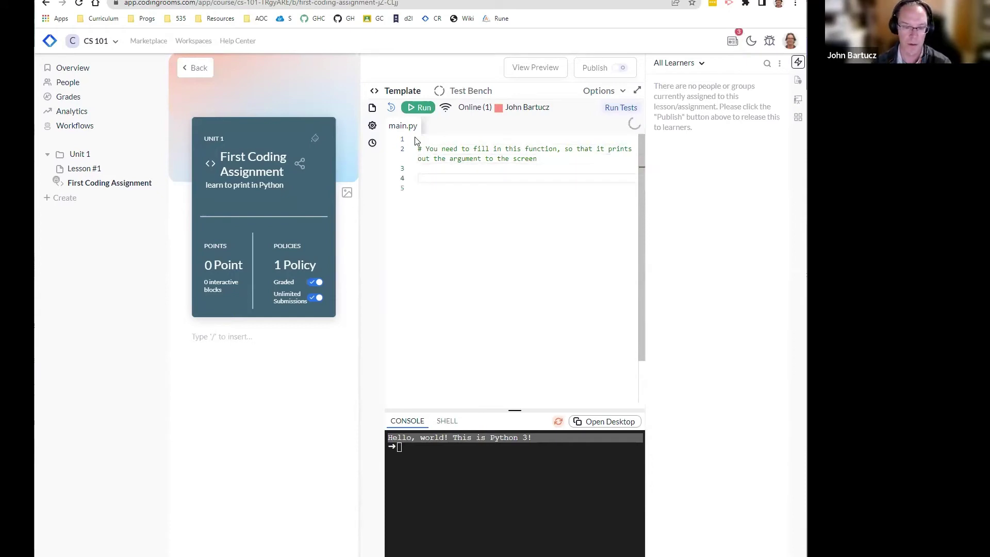
Step: Write the def printout(text): stub with a '# your code goes here' placeholder and return
text(def printout)
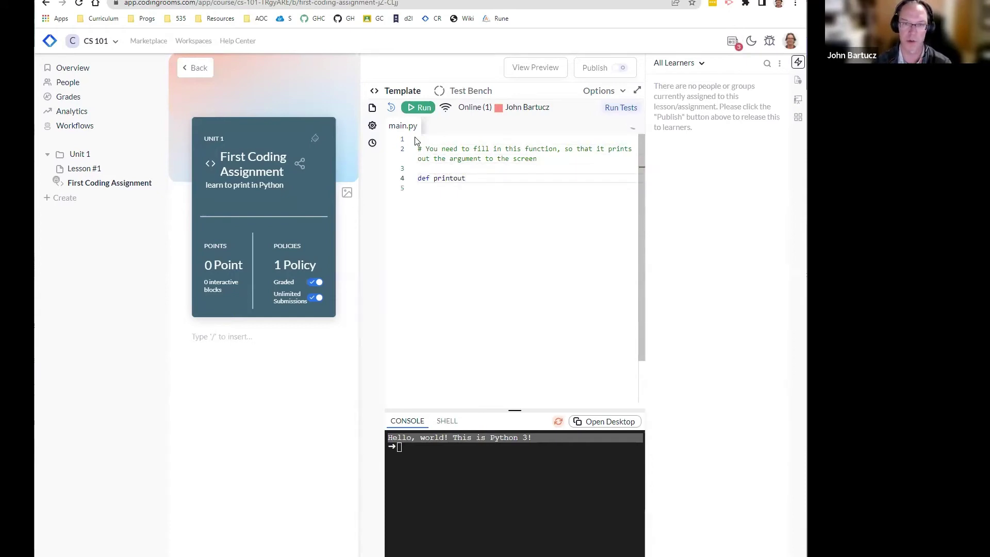
text((text))
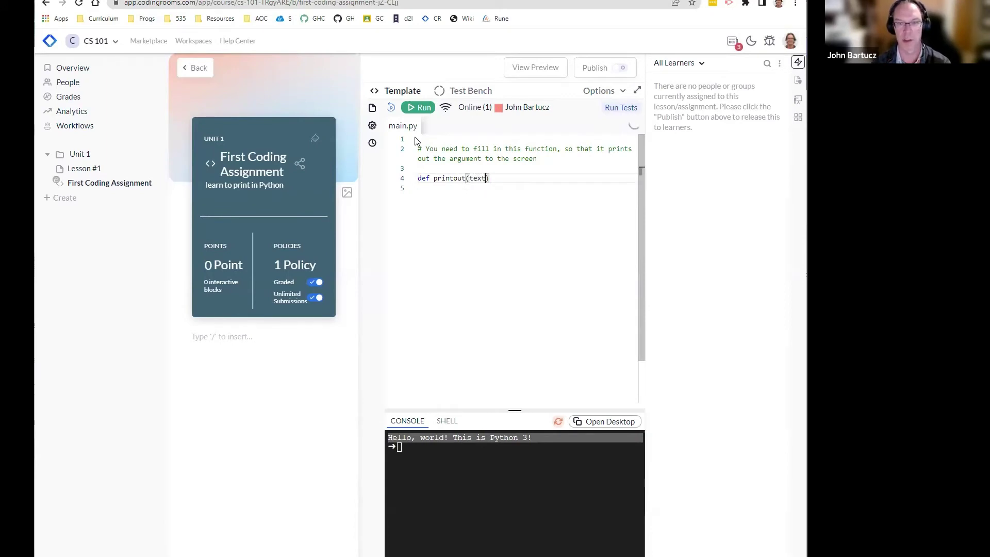
text(:)
key(Return)
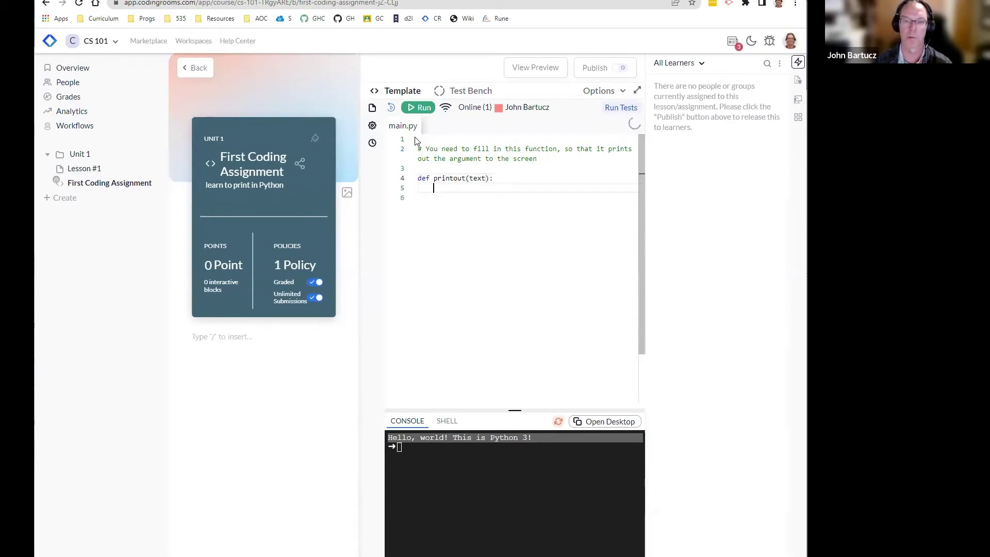
text(# y)
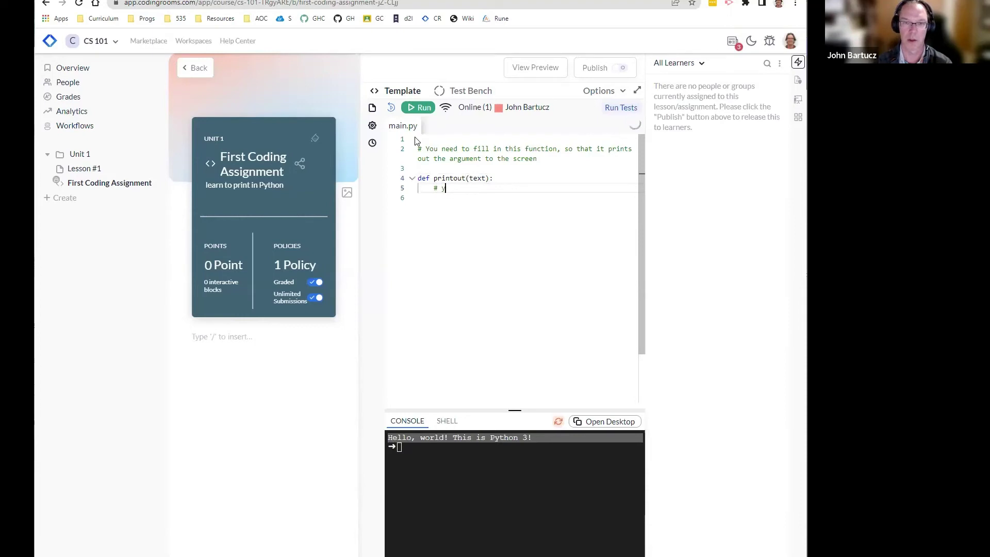
text(our code goes here)
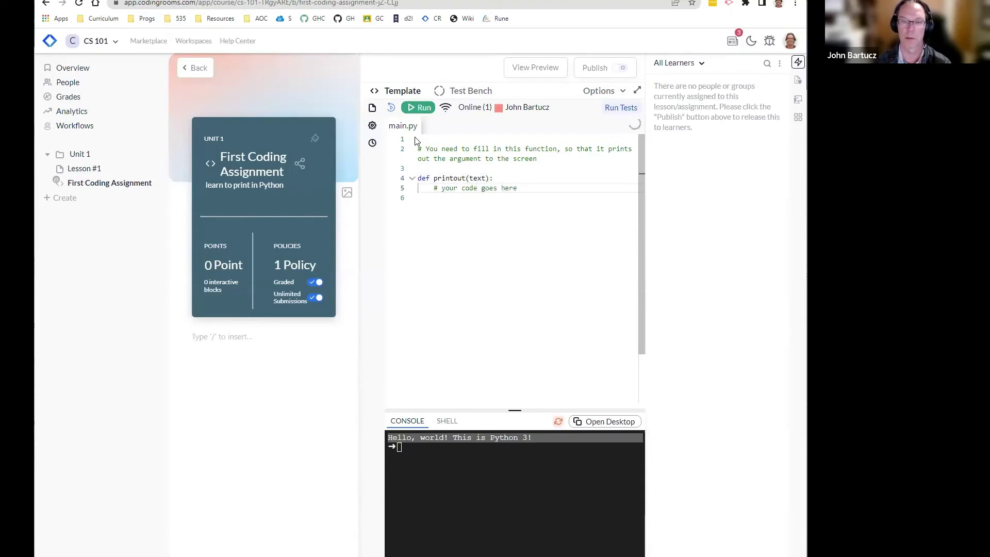
key(Return)
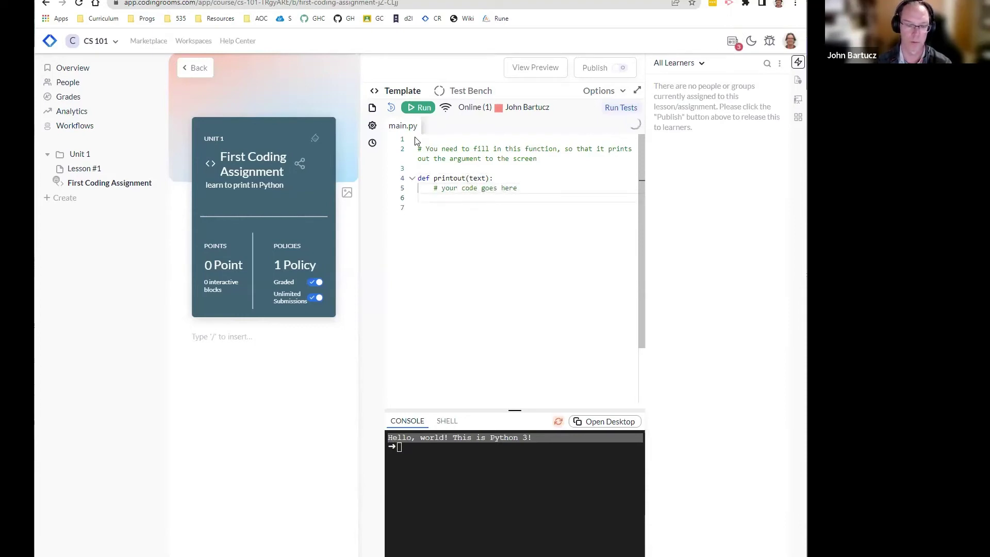
key(Return)
text(return)
key(Up)
key(Up)
key(Left)
key(Left)
key(Left)
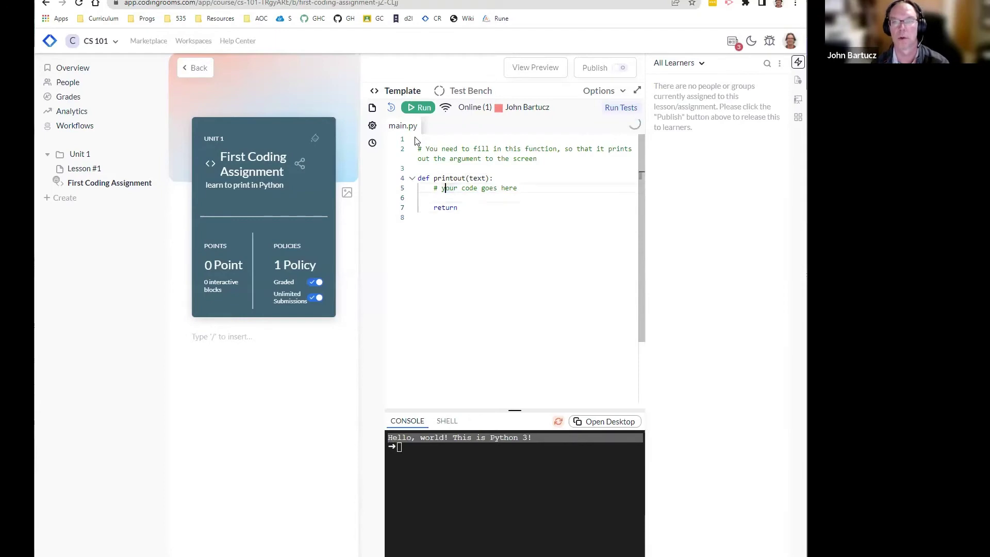
key(Home)
key(Return)
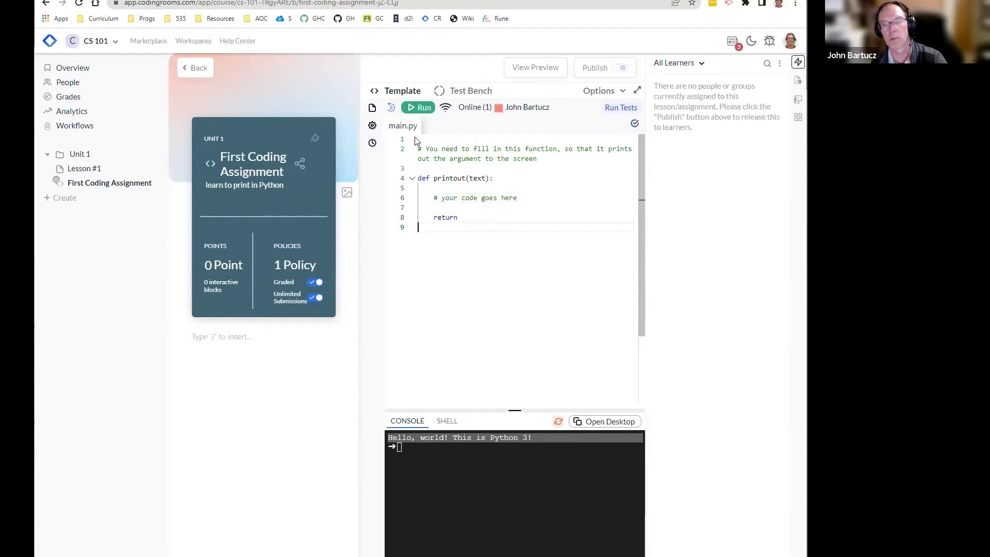
key(Return)
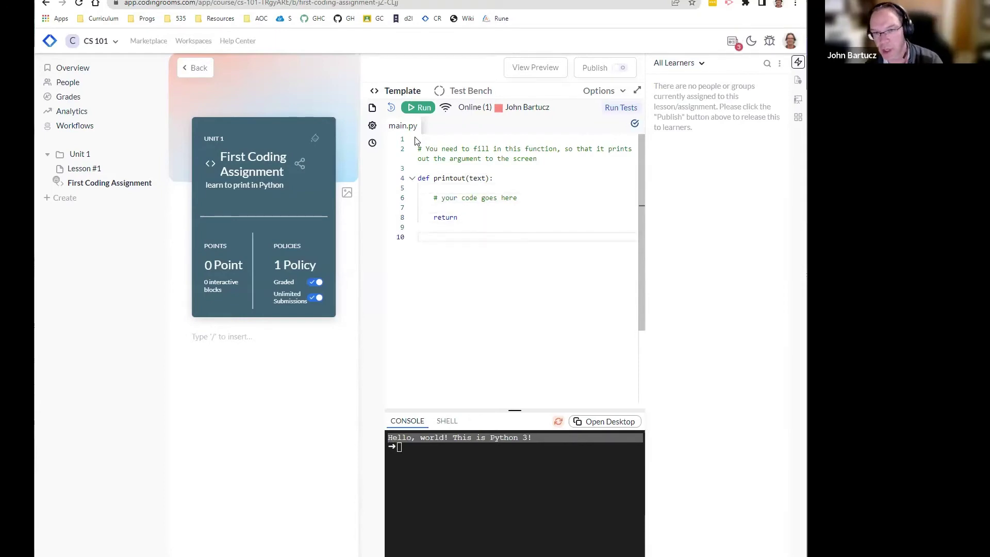
Step: Add a sample call printout("Hello, teacher!") under the comment '# this is a test case for you to use'
text(printout8)
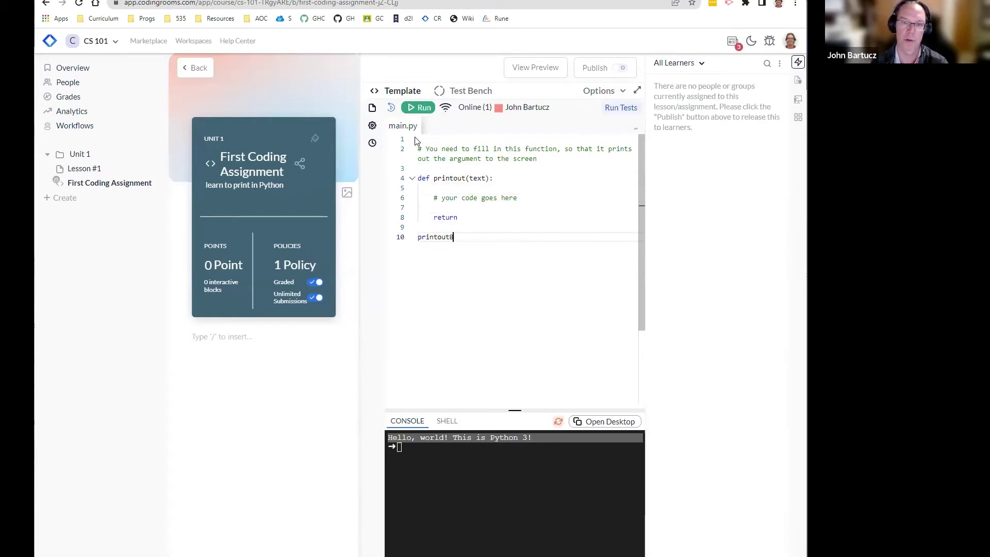
key(BackSpace)
text((")
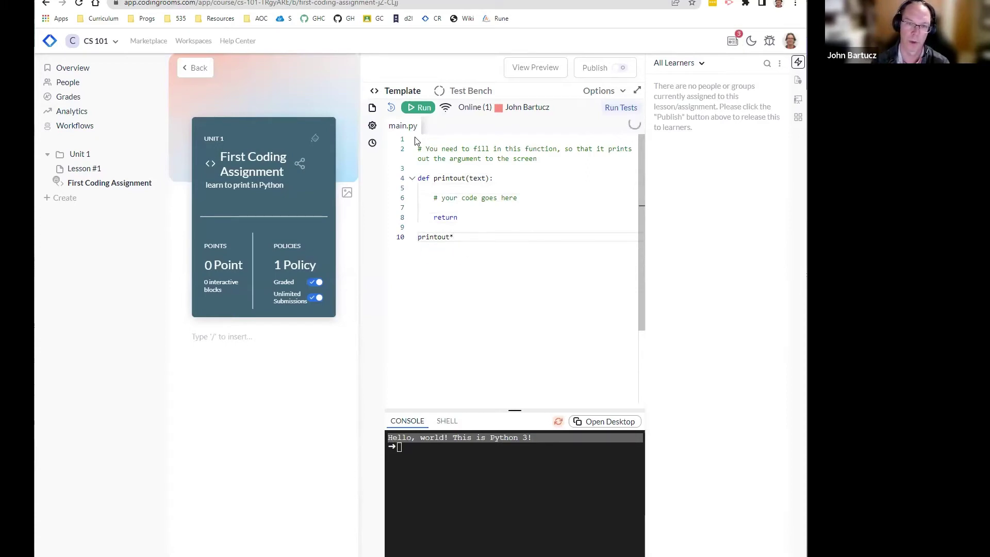
text(Hello, )
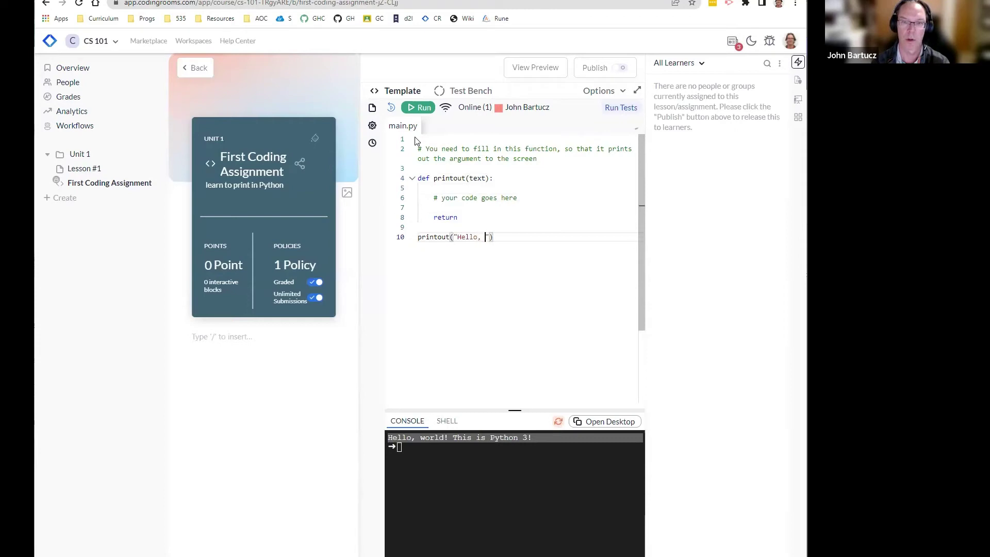
text(teacher!)
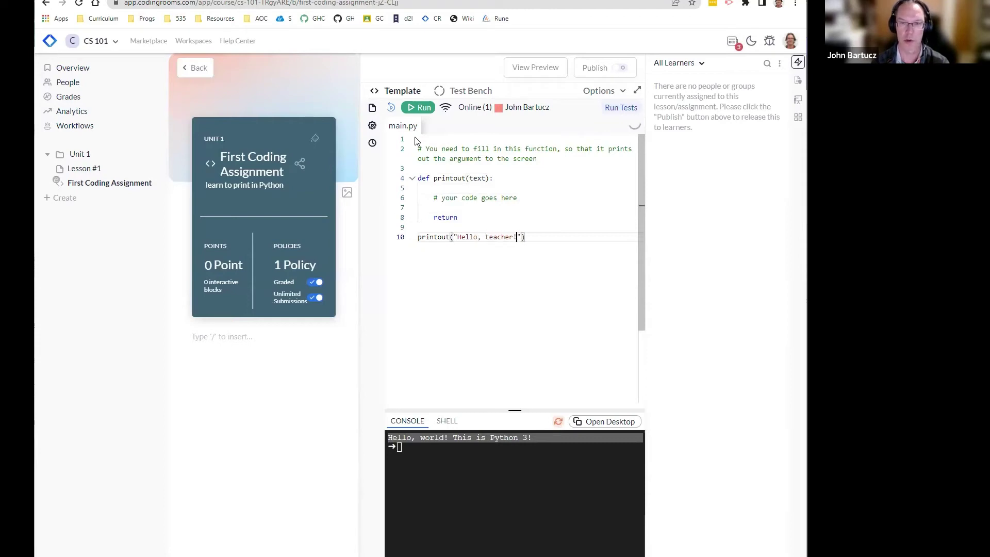
key(Home)
key(Return)
key(Up)
text(# thi)
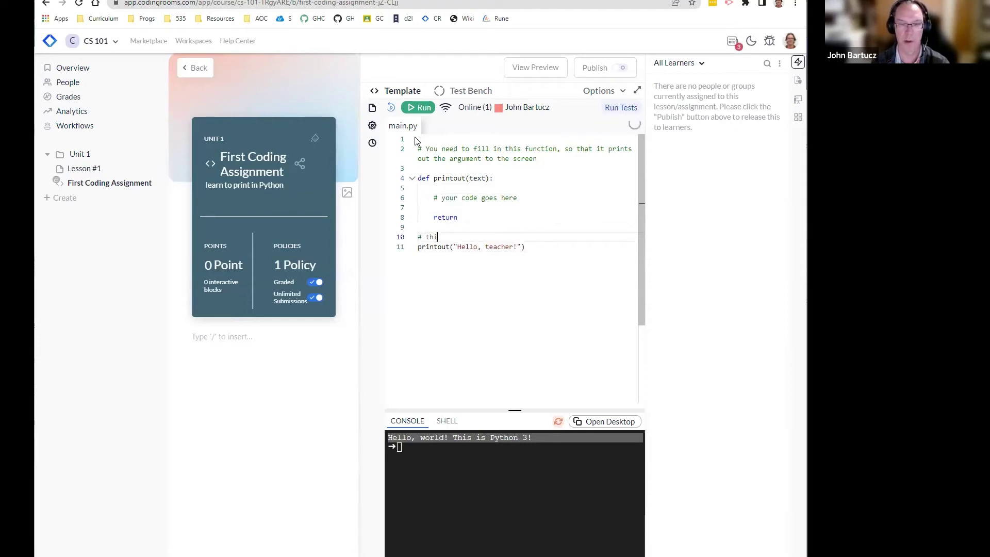
text(s is a test case f)
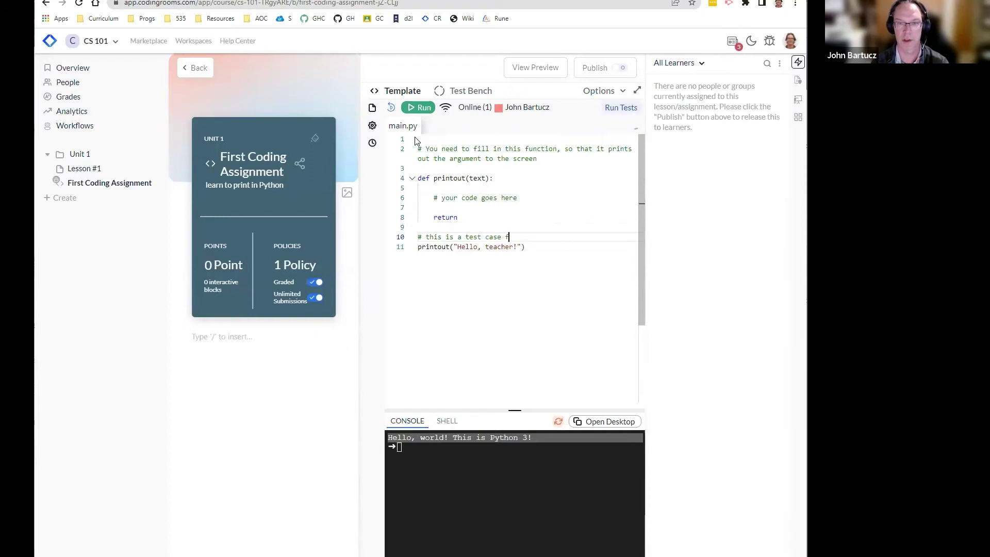
text(or you to use)
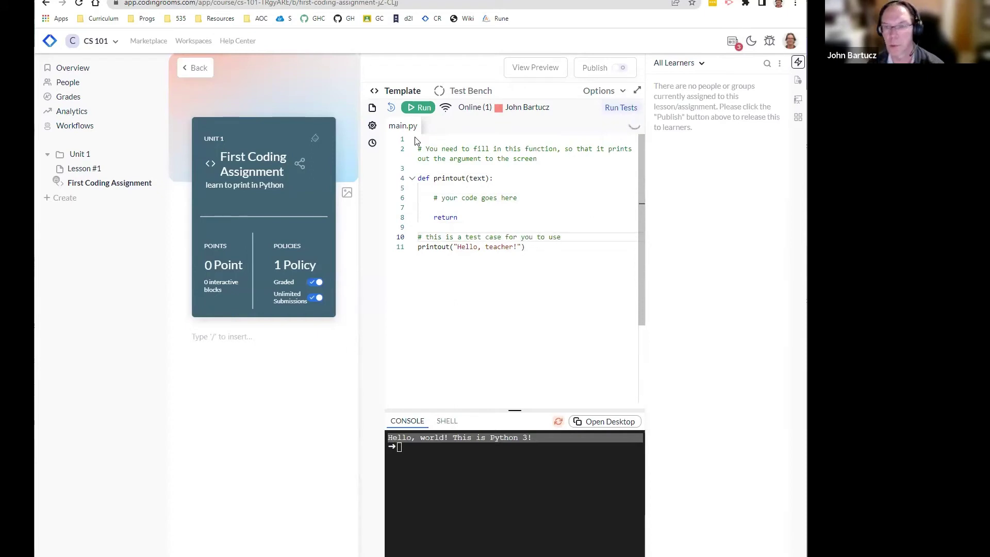
Step: Run the template code to check it, then bring up the empty Test Bench
click(416, 109)
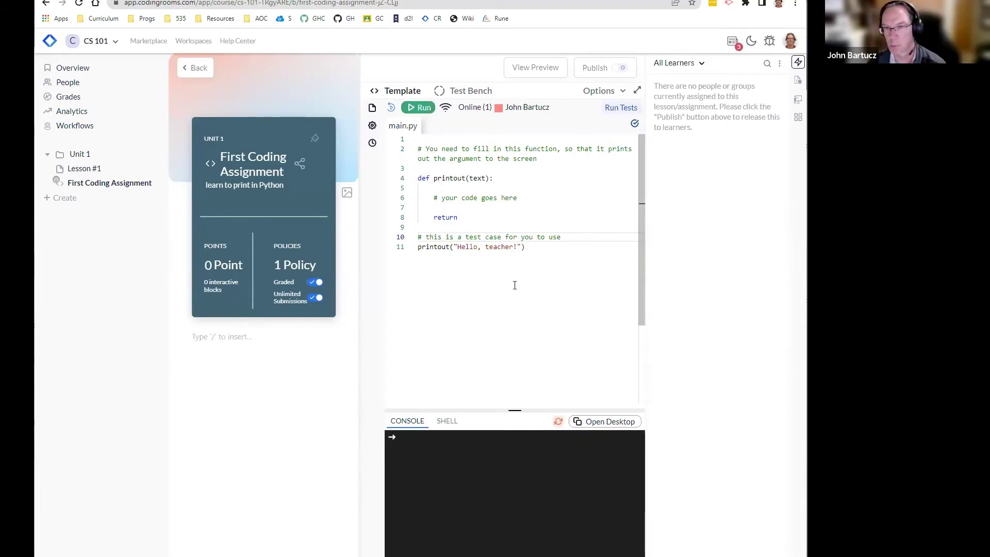
triple_click(447, 177)
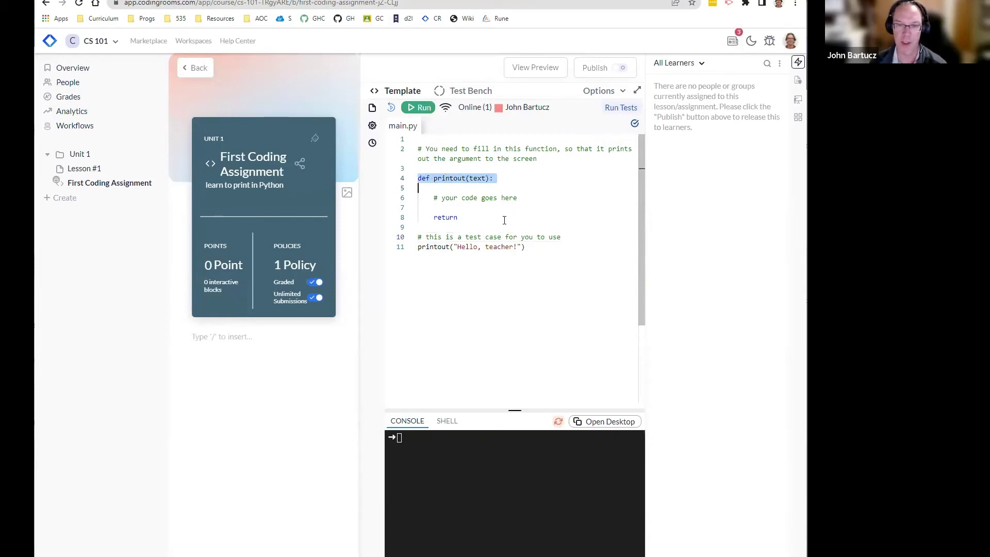
double_click(445, 217)
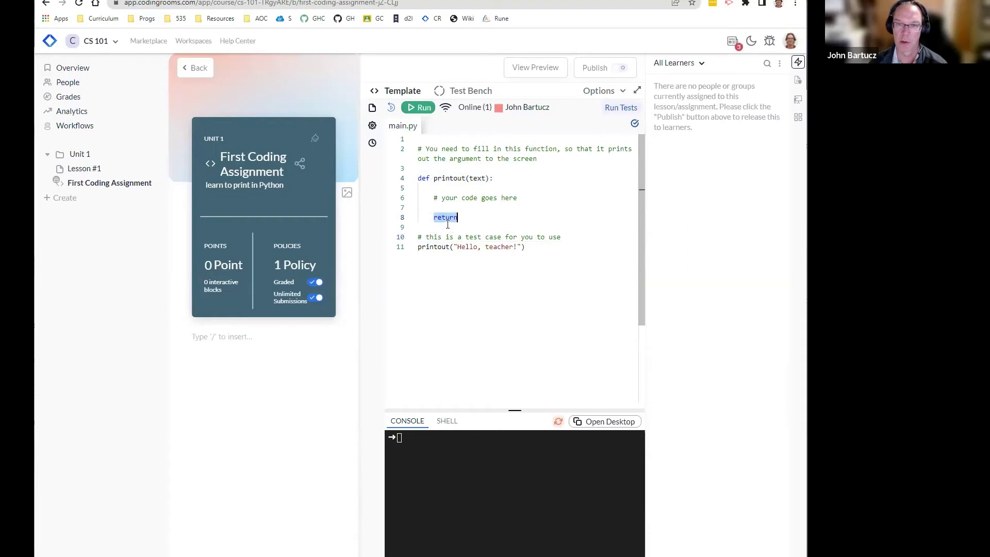
double_click(439, 177)
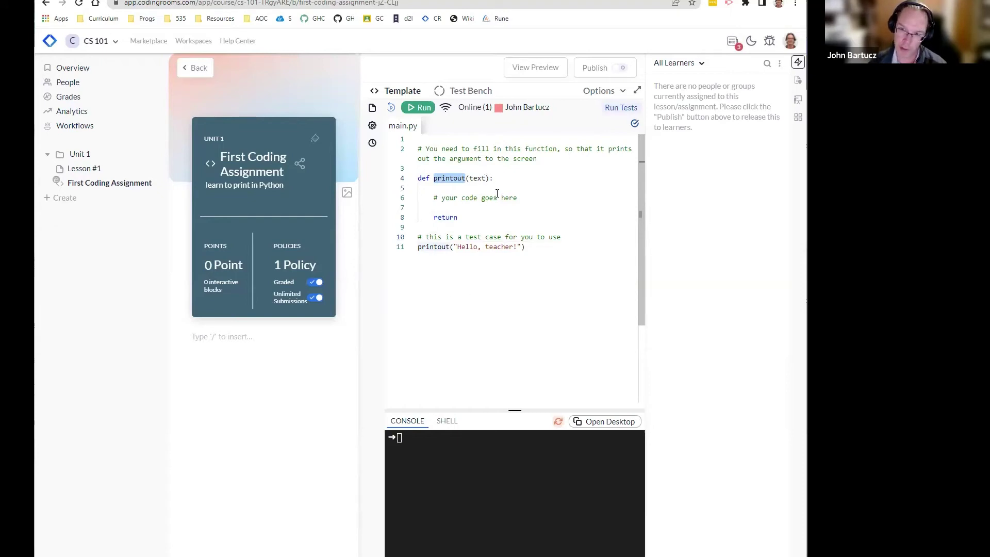
click(458, 92)
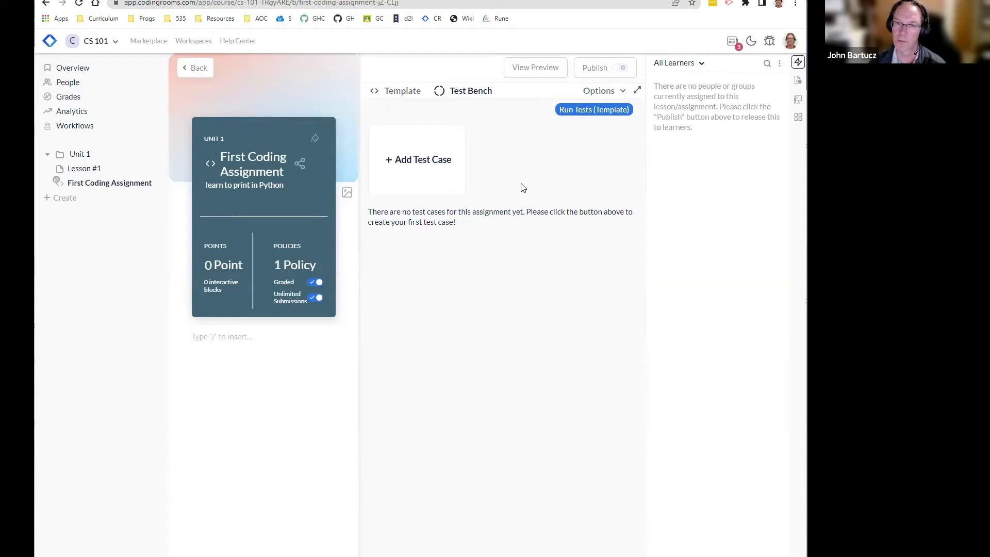
Step: Add a 1-point Unit Test case titled 'Hello, world' with the default Python 3 unittest code
click(428, 160)
click(345, 269)
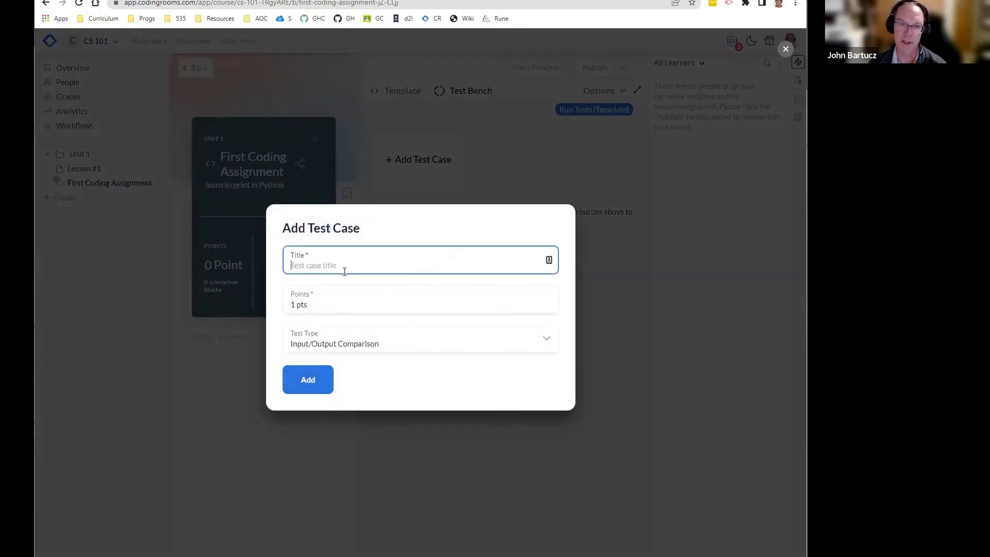
text(Hello, worlk)
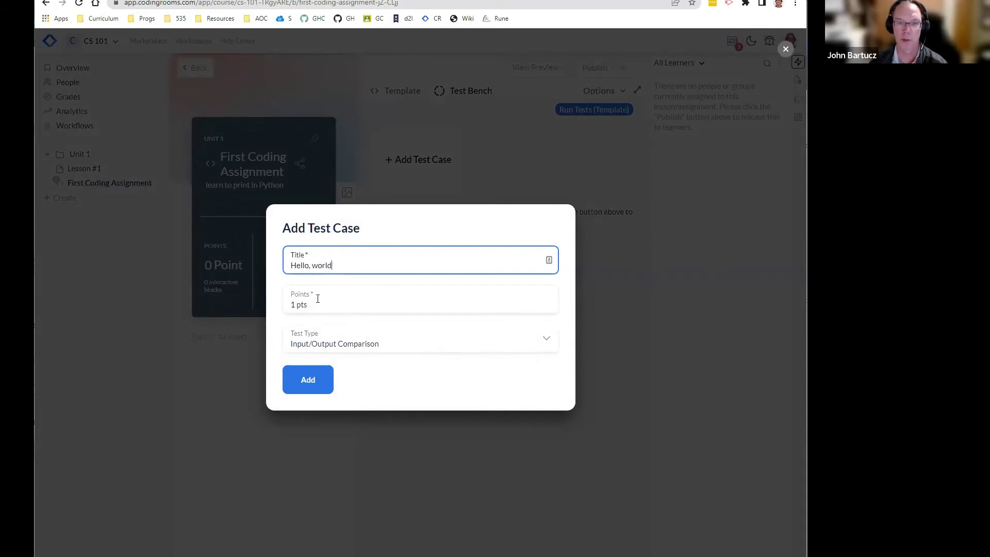
click(348, 346)
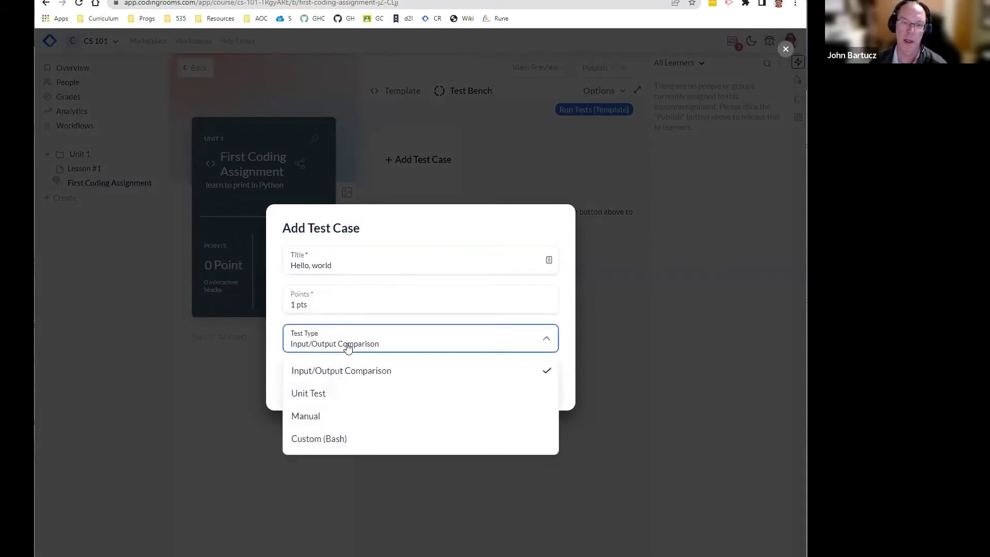
click(320, 393)
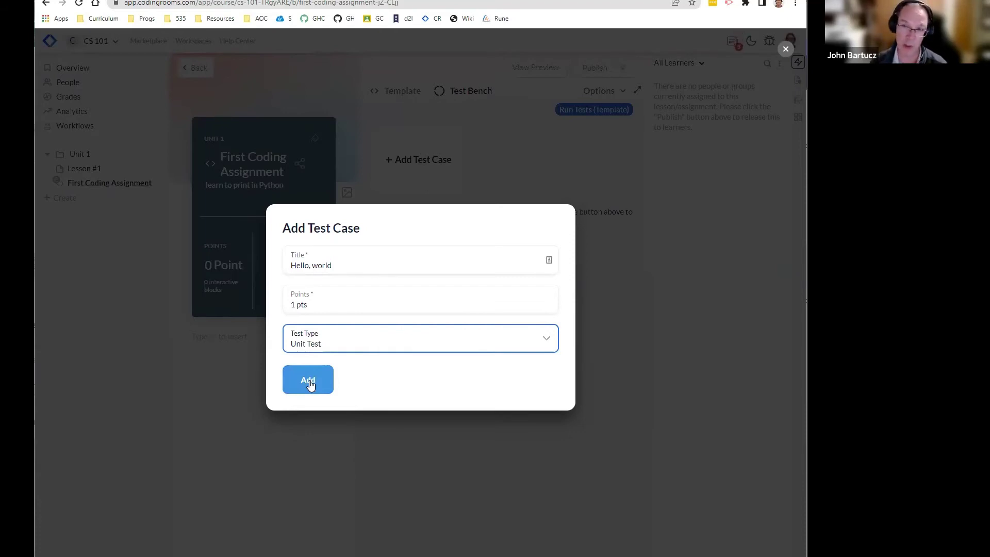
click(310, 384)
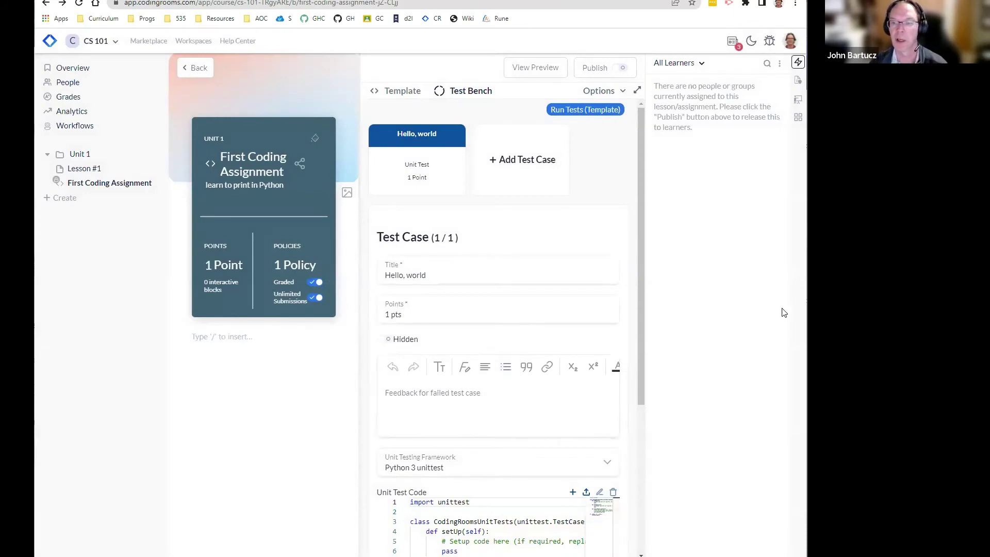
scroll(509, 363, down, 3)
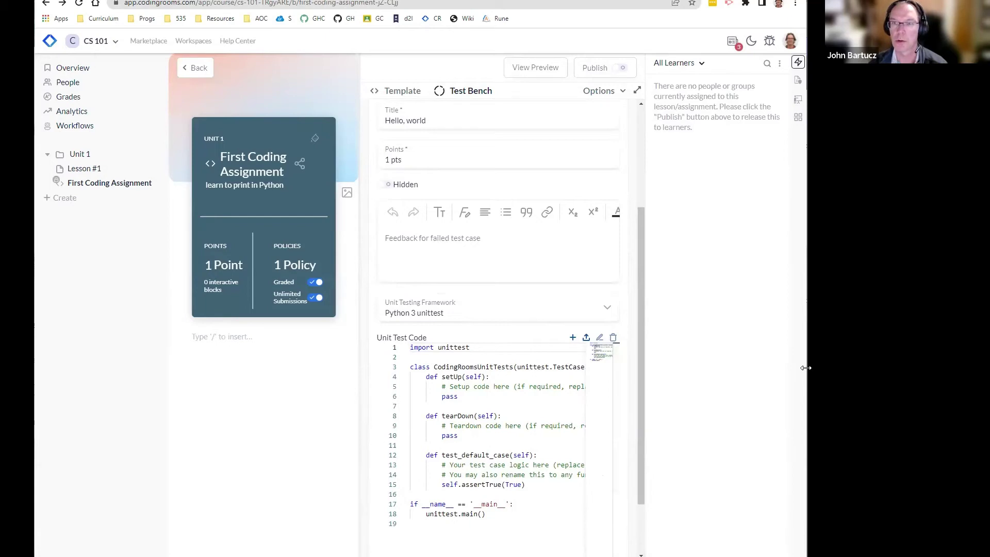
Step: Widen the browser window and reopen the Hello, world test case for editing
drag(806, 368, 837, 367)
click(667, 89)
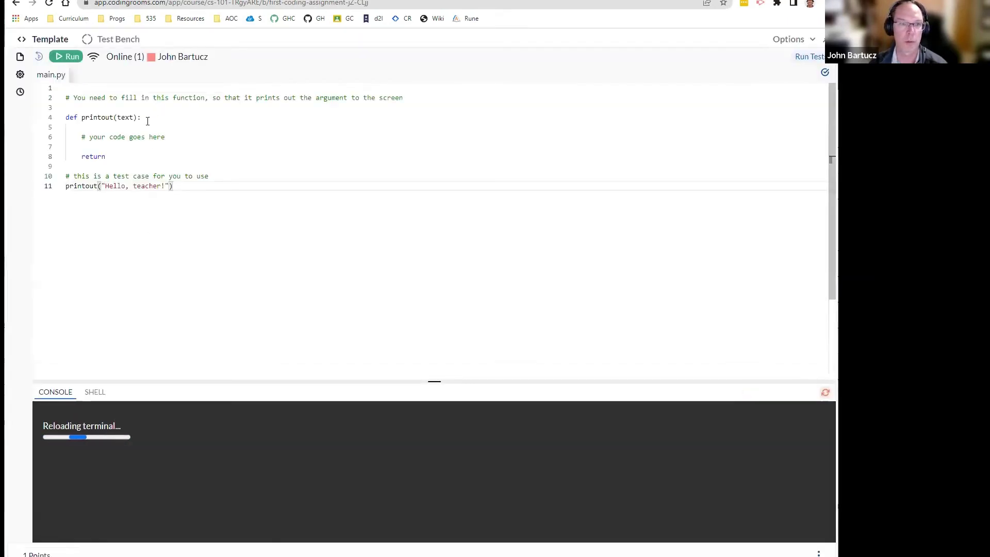
click(100, 39)
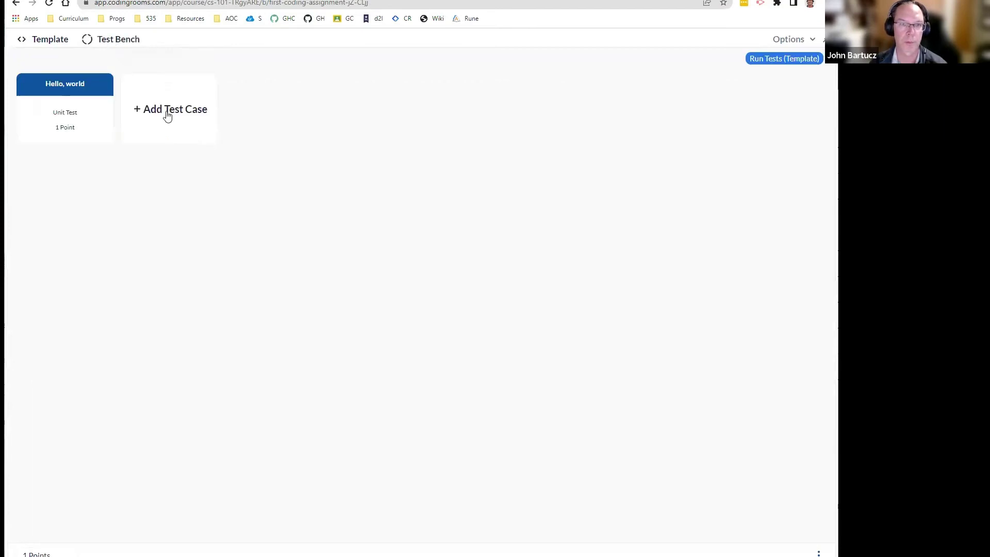
click(69, 102)
scroll(253, 378, down, 1)
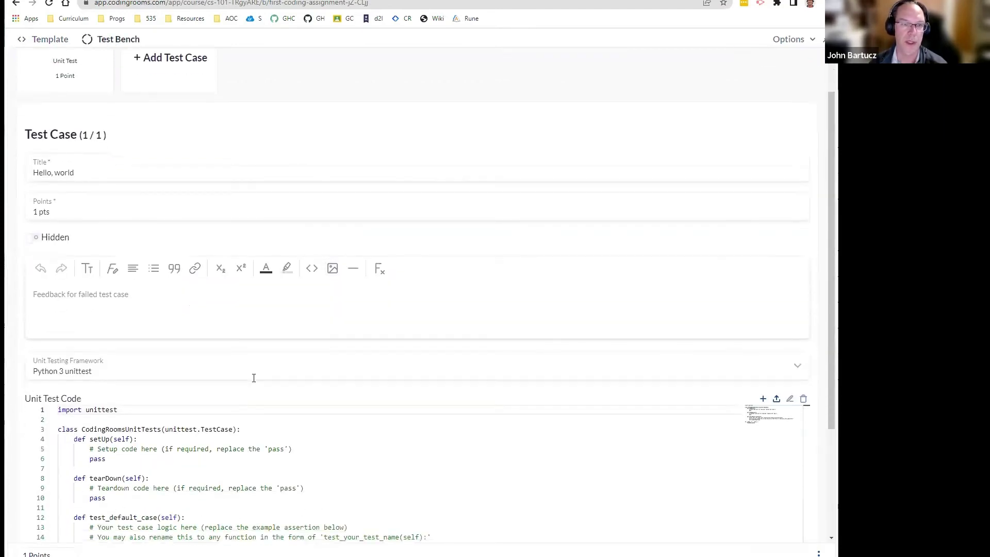
scroll(254, 378, down, 2)
Step: Start the Hello, world failed-test feedback with the words 'make sure your'
click(82, 192)
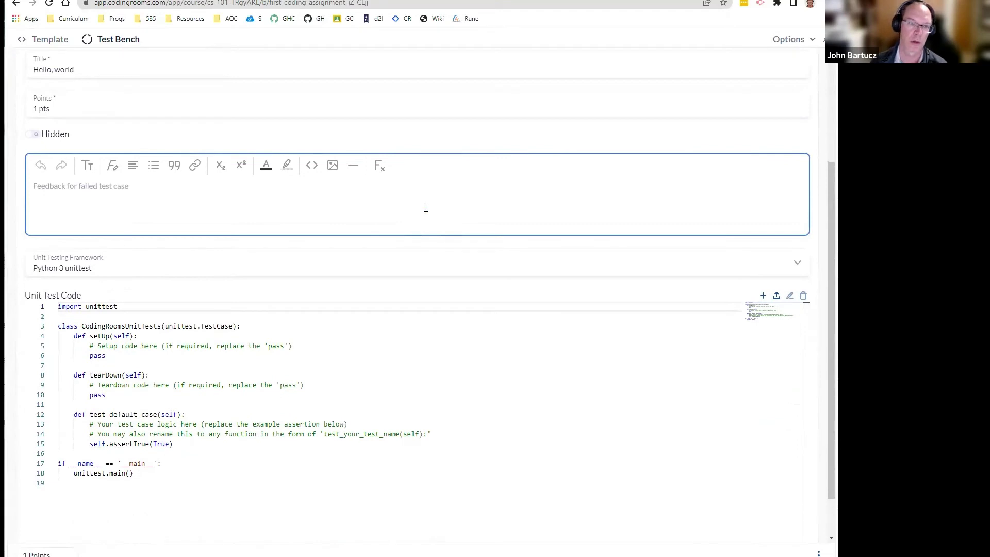
text(msk)
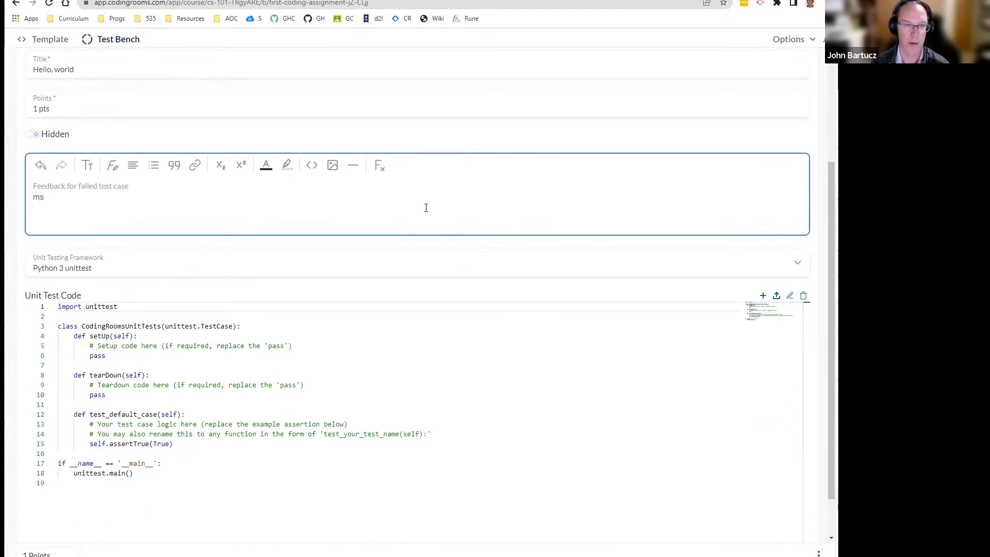
key(BackSpace)
key(BackSpace)
text(make sure your)
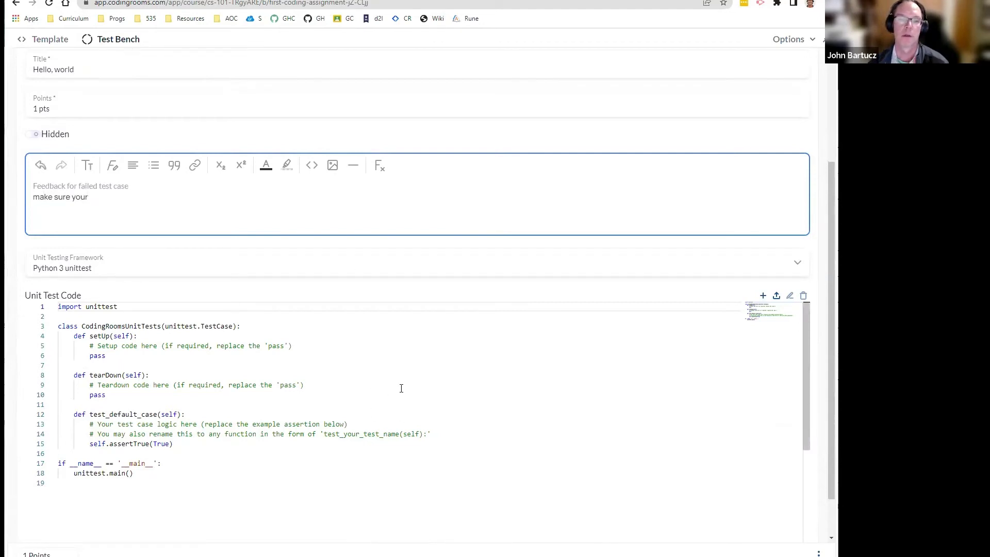
scroll(401, 388, up, 3)
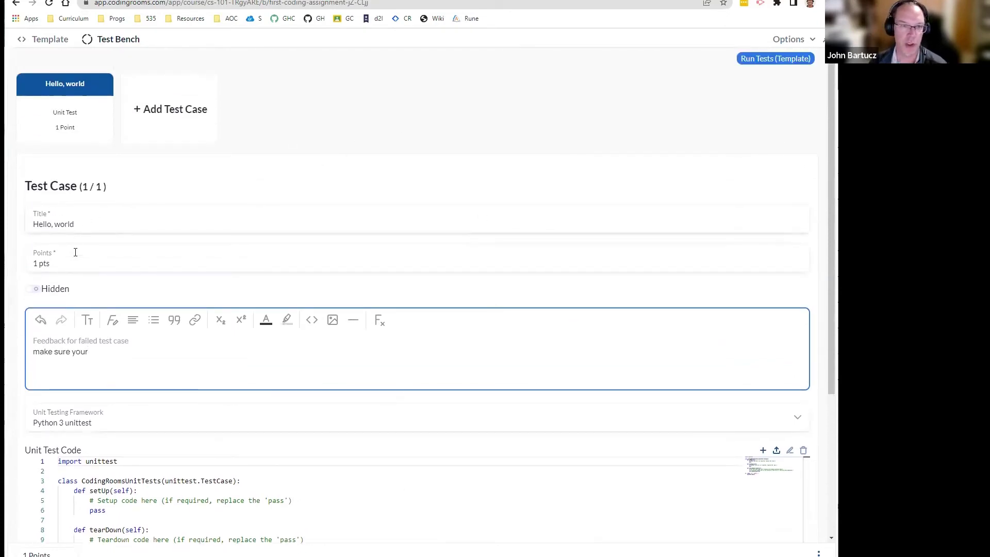
scroll(86, 245, down, 3)
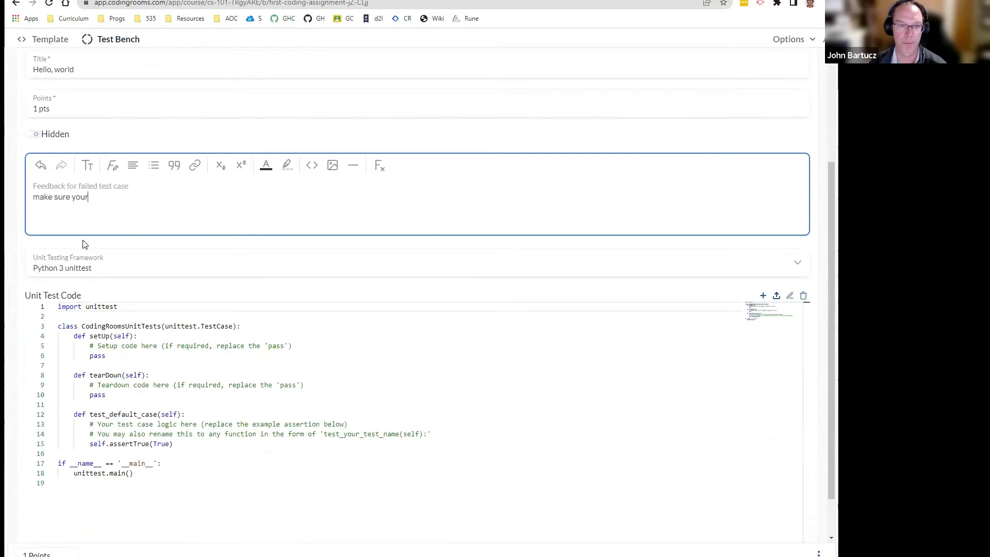
scroll(85, 245, up, 3)
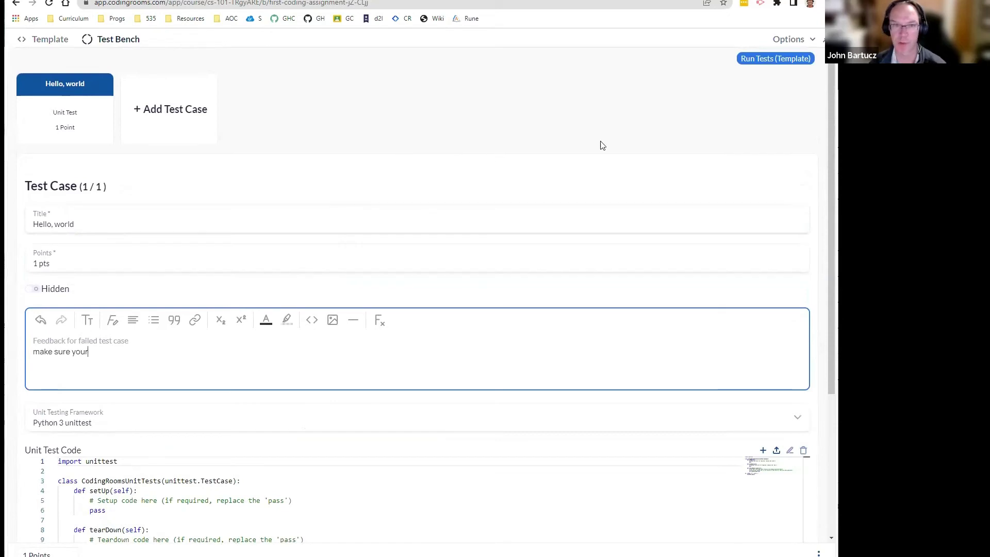
click(157, 86)
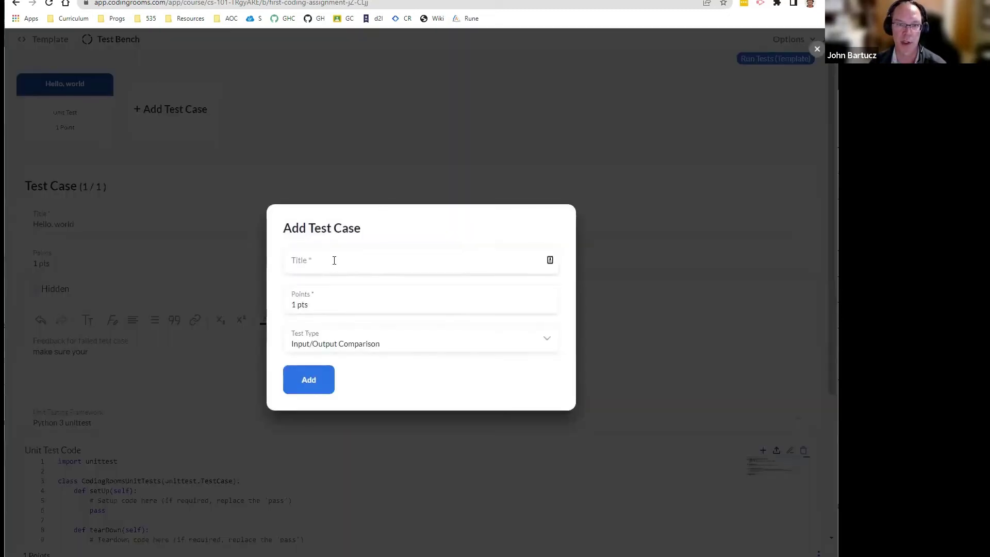
Step: Add a 1-point input/output test titled 'hello, world' expecting the output 'hello, world'
click(335, 261)
text(hello, world)
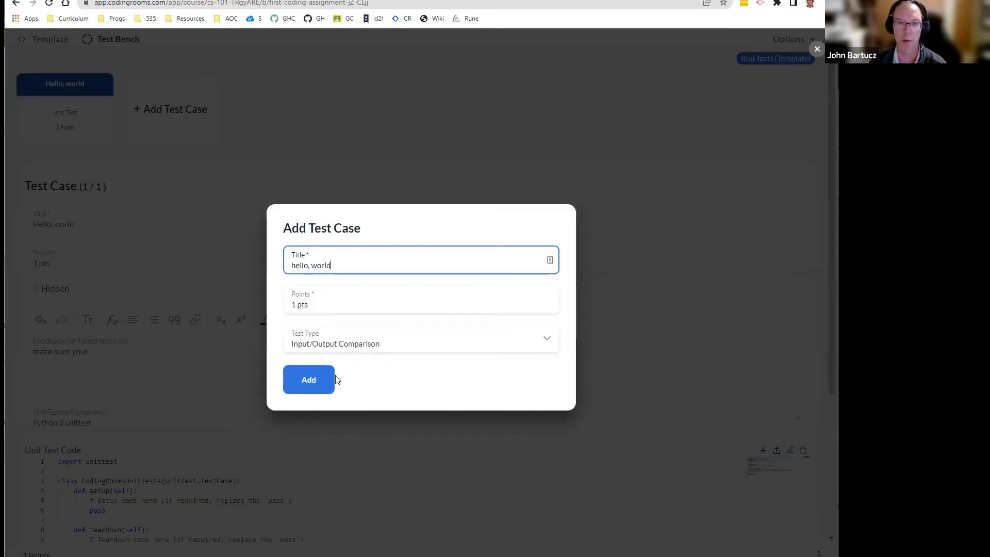
click(310, 384)
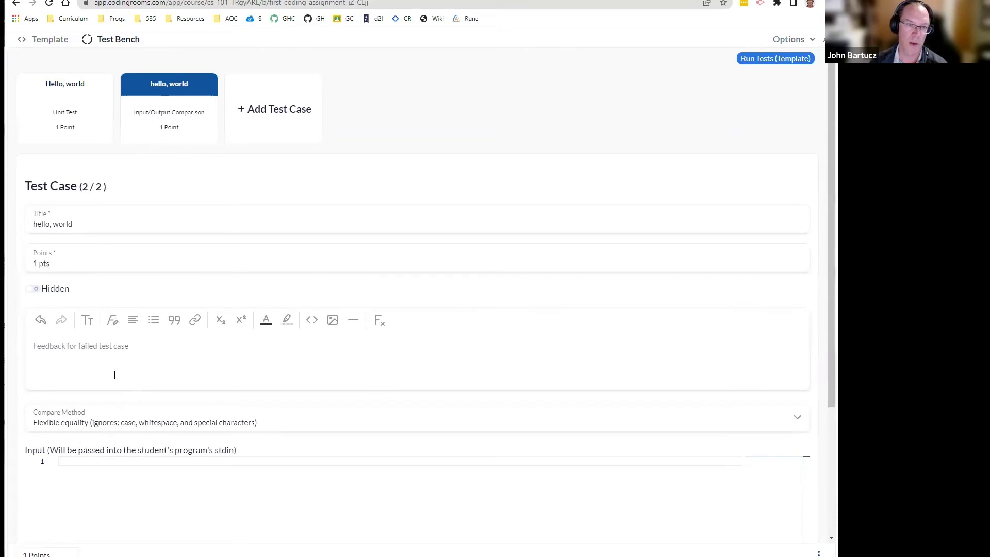
scroll(123, 399, down, 3)
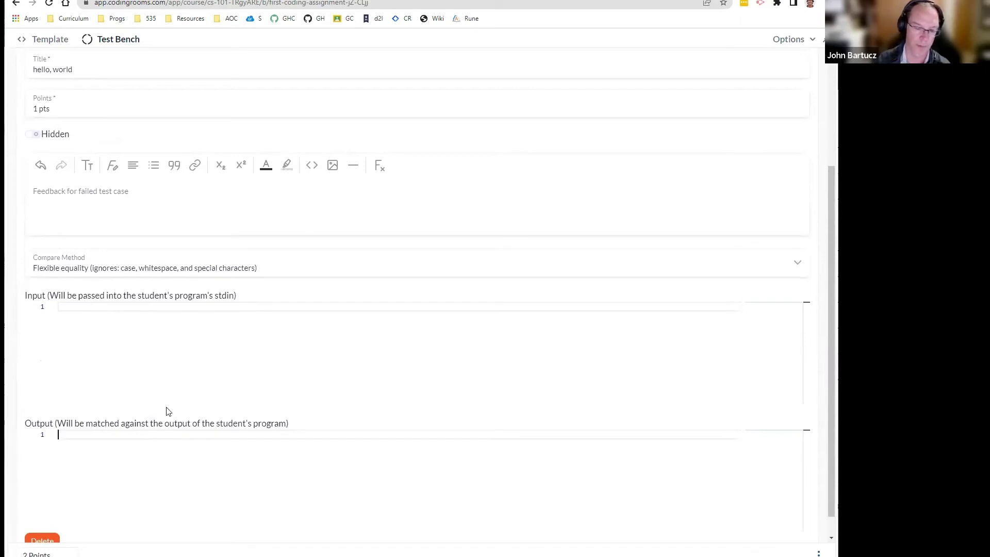
text(hello, world)
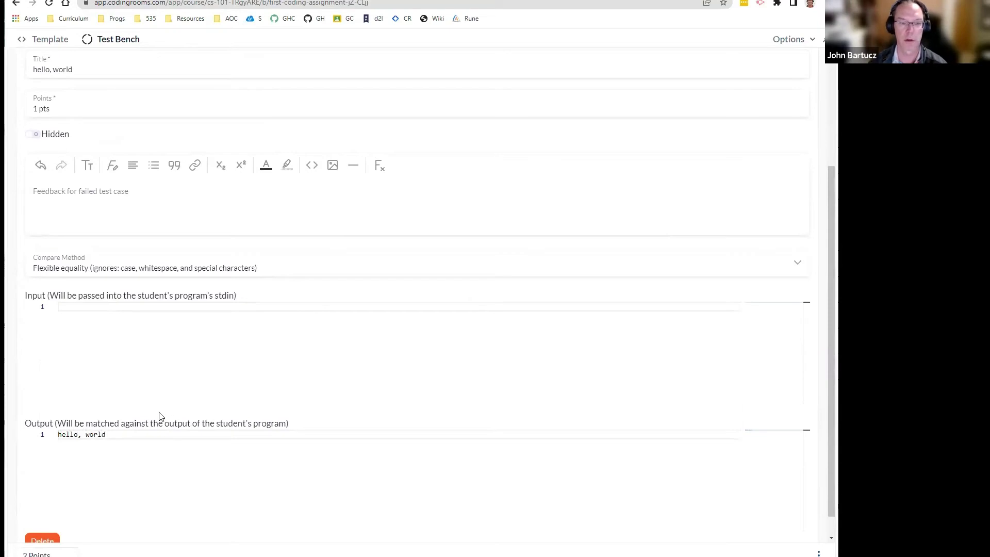
scroll(160, 413, down, 1)
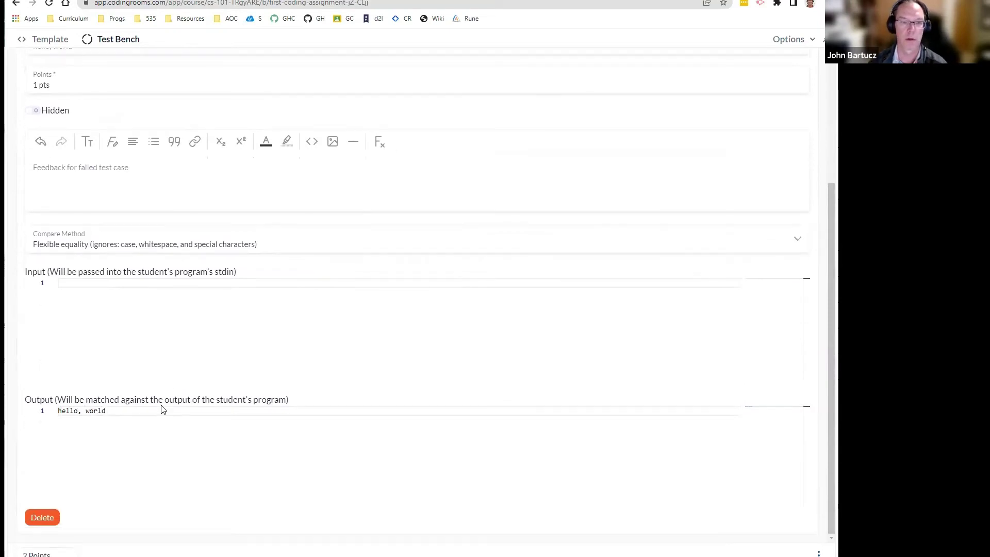
scroll(379, 427, up, 4)
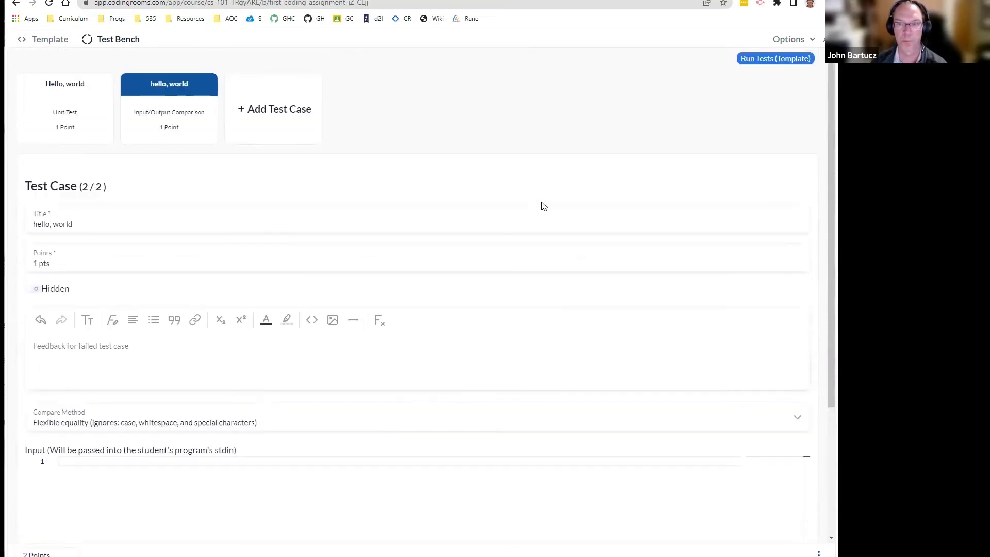
Step: Run the tests against the template, where Hello, world passes and hello, world fails, then go back a page
click(77, 101)
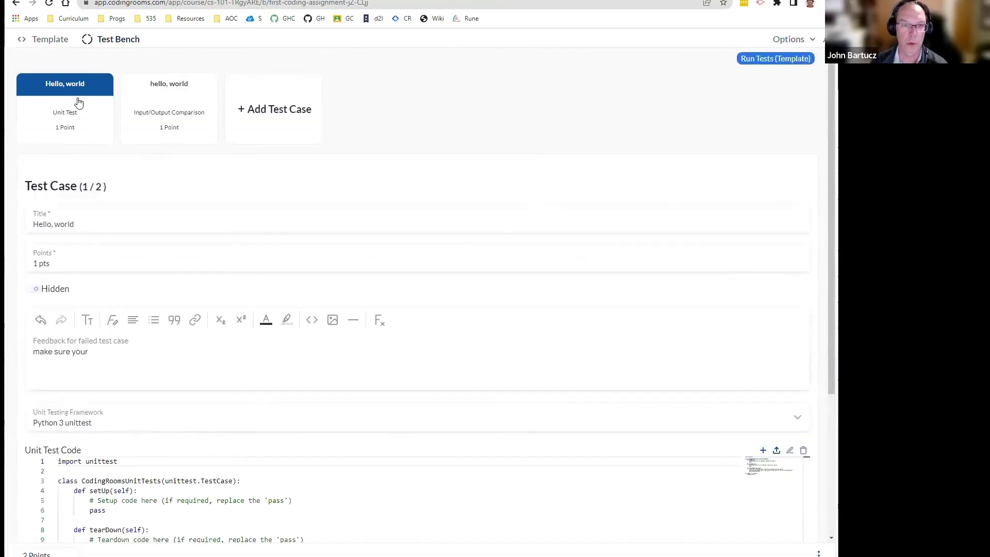
click(756, 57)
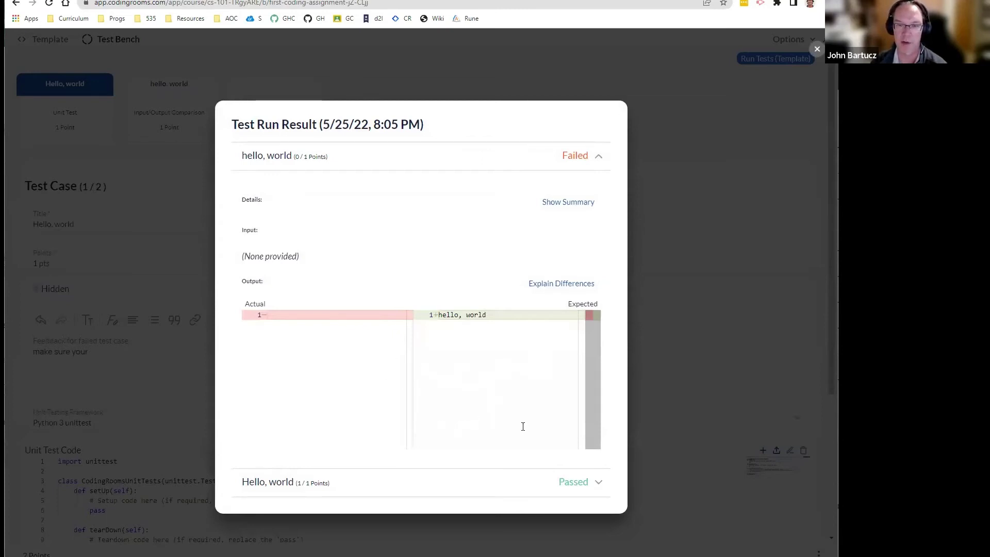
click(597, 481)
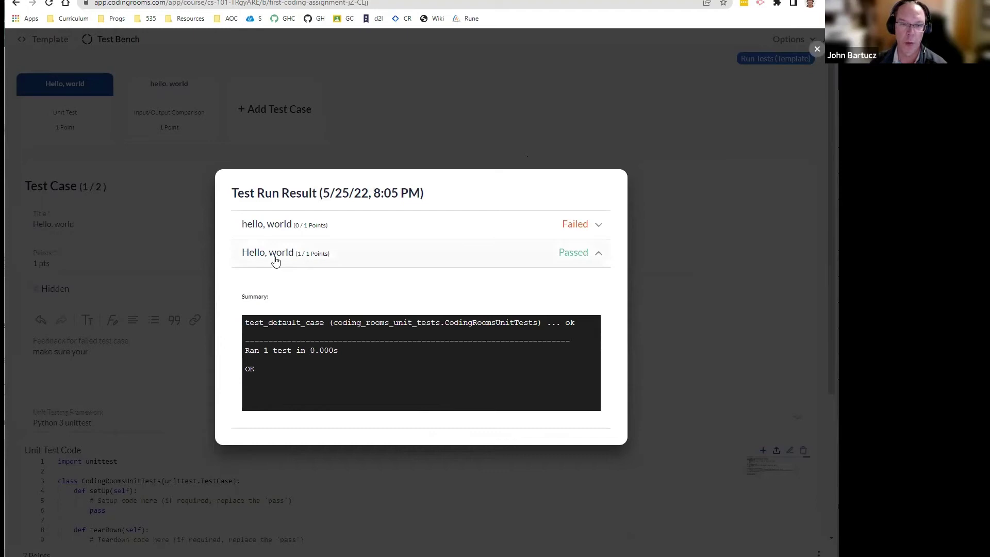
click(734, 188)
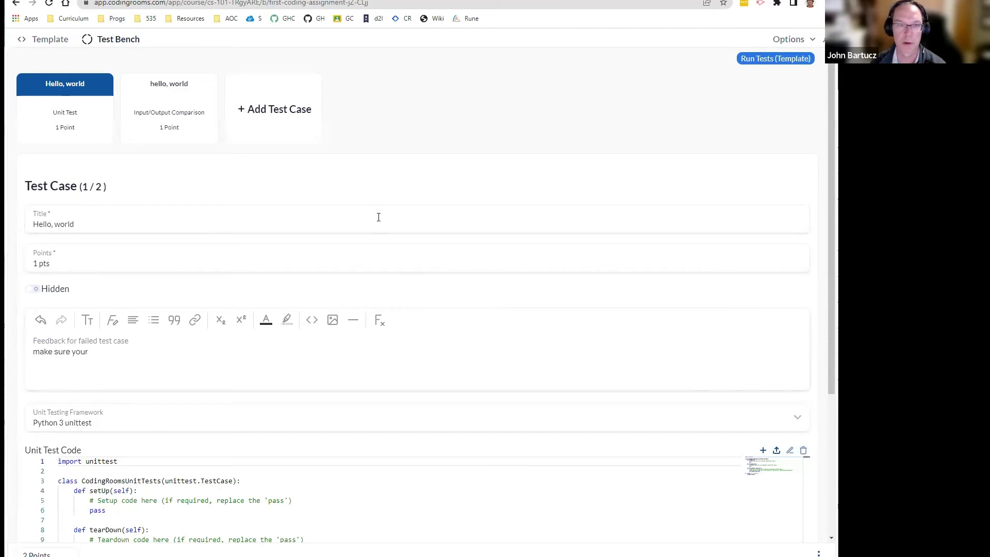
right_click(16, 4)
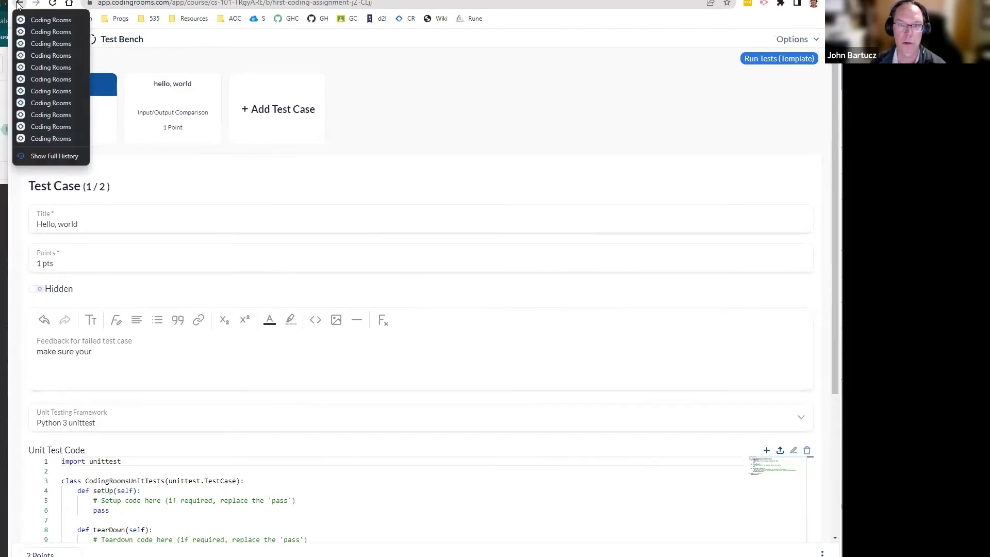
click(19, 5)
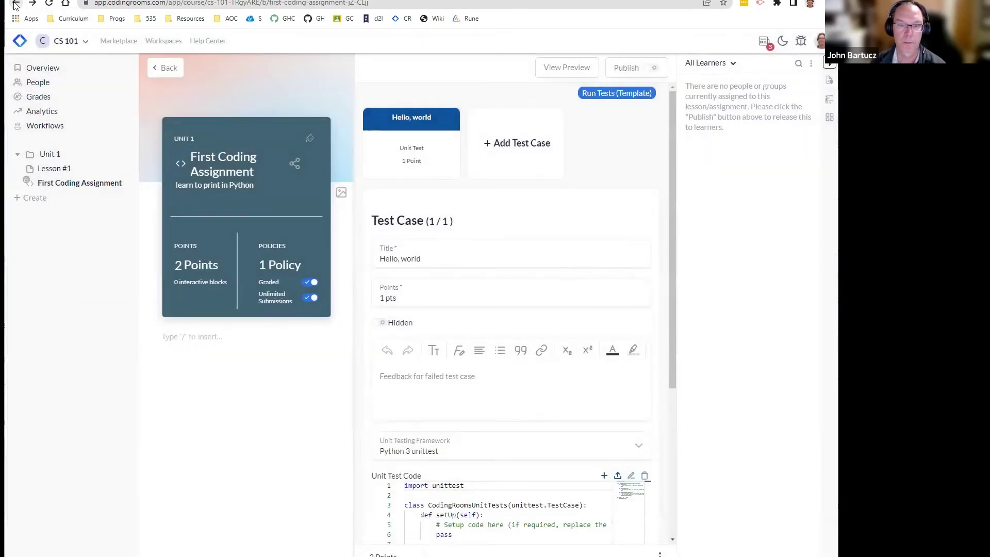
Step: On the First Coding Assignment page, change the template's sample call argument from 'Hello, teacher!' to 'hello, world'
click(16, 5)
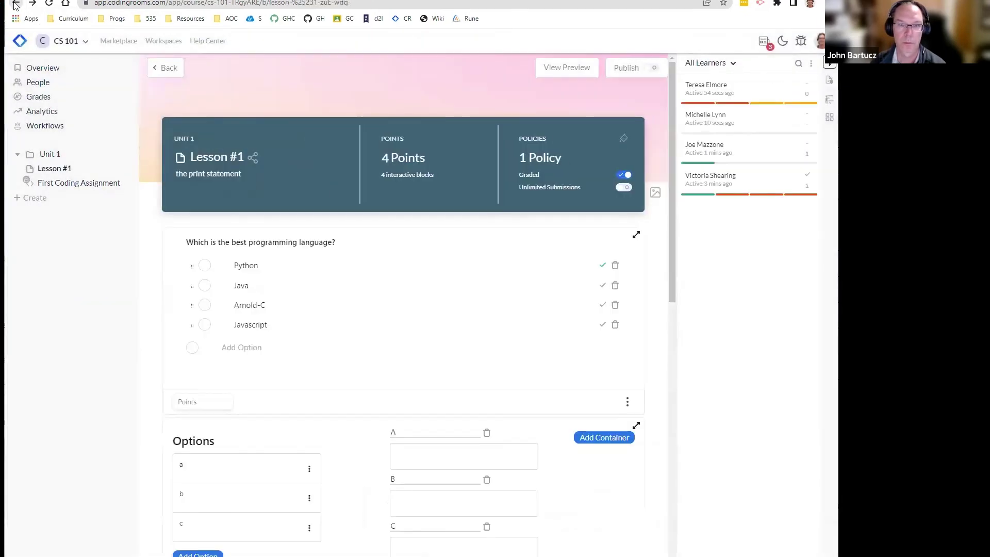
click(15, 5)
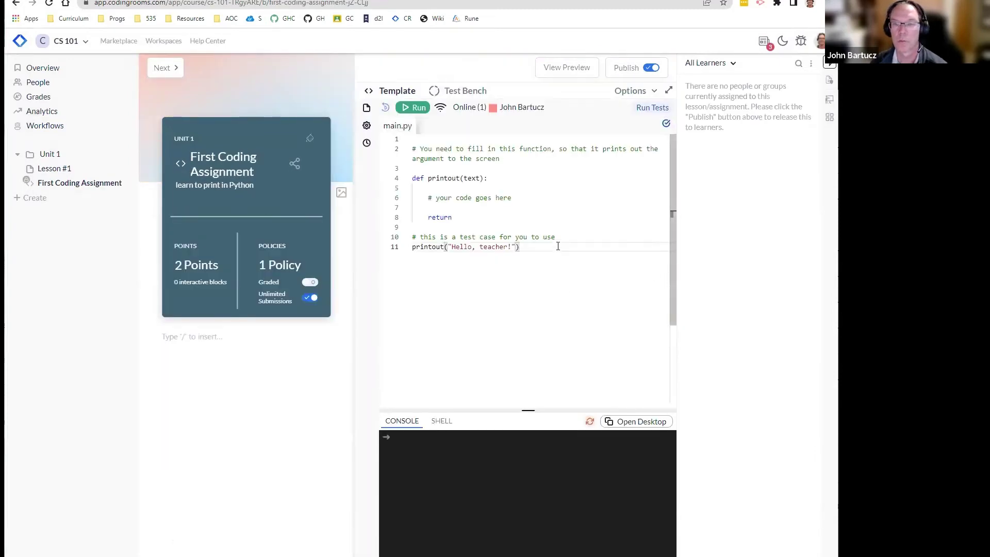
double_click(496, 247)
key(BackSpace)
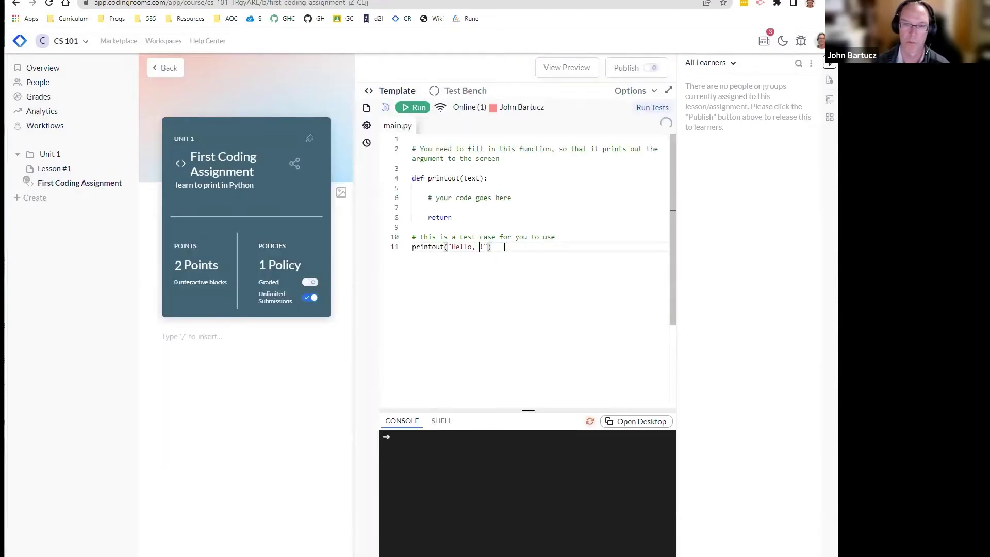
key(Delete)
key(BackSpace)
key(BackSpace)
key(BackSpace)
key(BackSpace)
key(BackSpace)
key(BackSpace)
key(BackSpace)
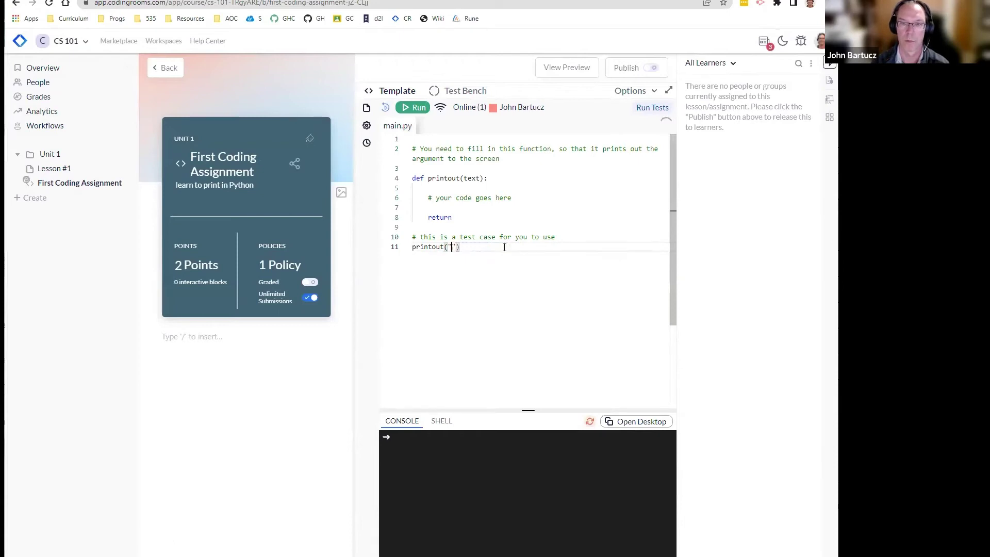
text(hello)
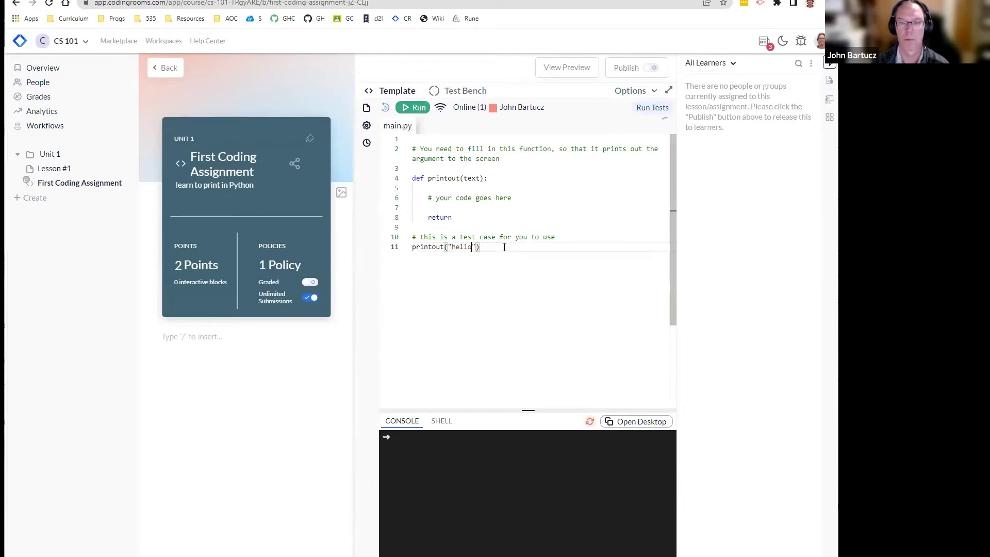
text(, world)
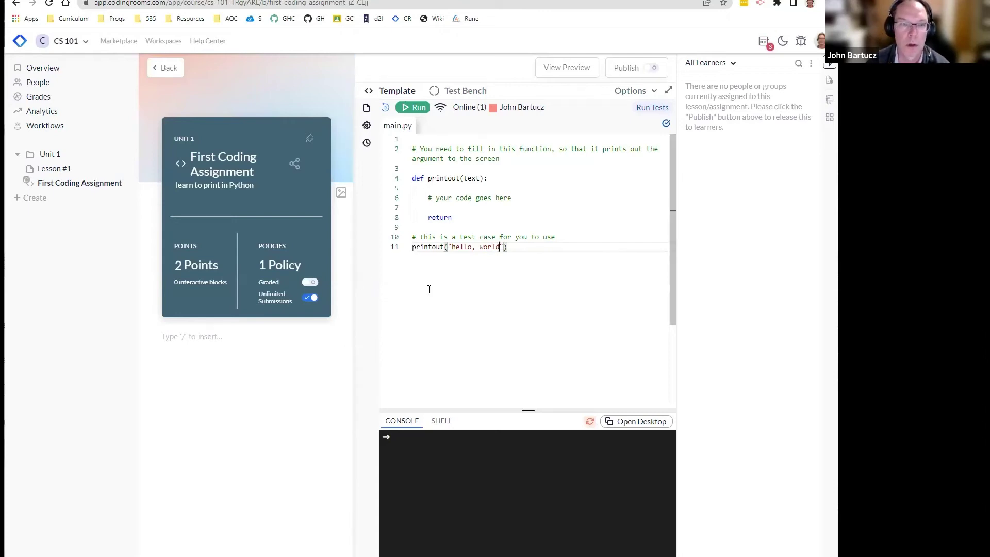
Step: Preview as a learner and solve printout by adding print(text) below the placeholder comment
click(564, 68)
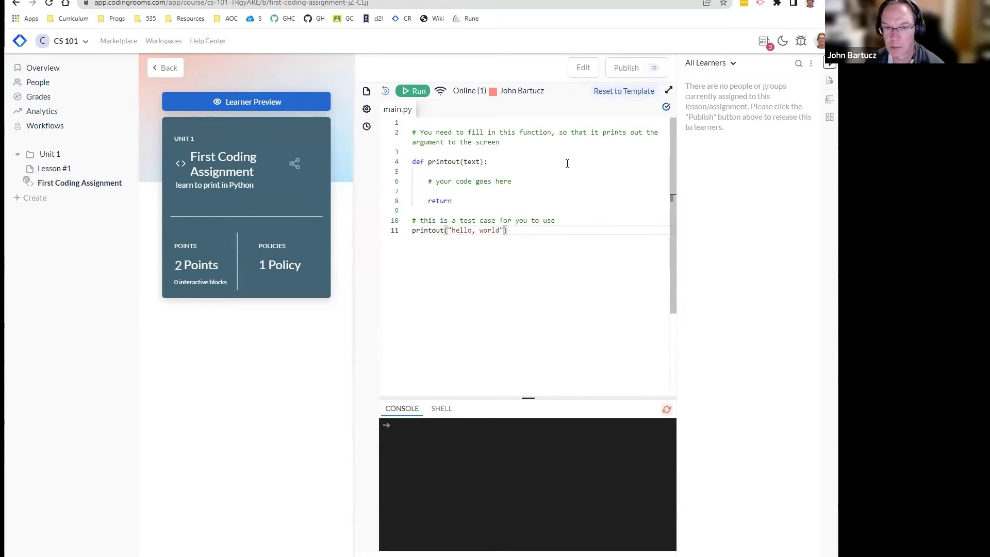
click(572, 181)
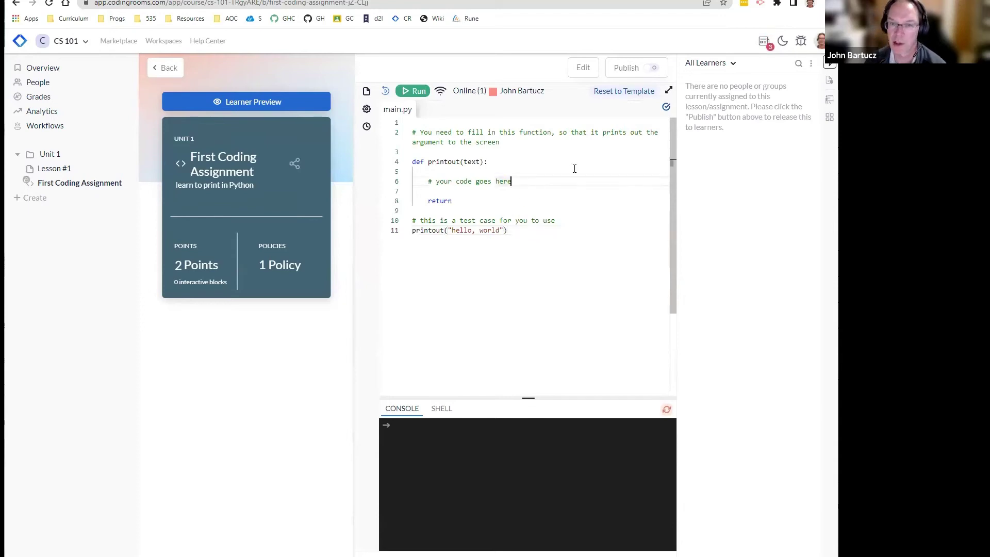
key(Return)
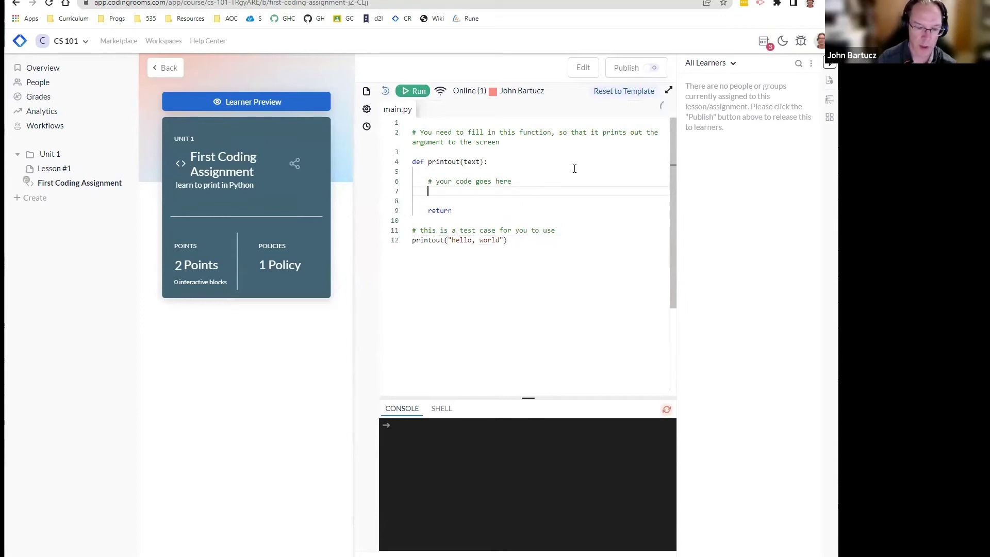
text(print()
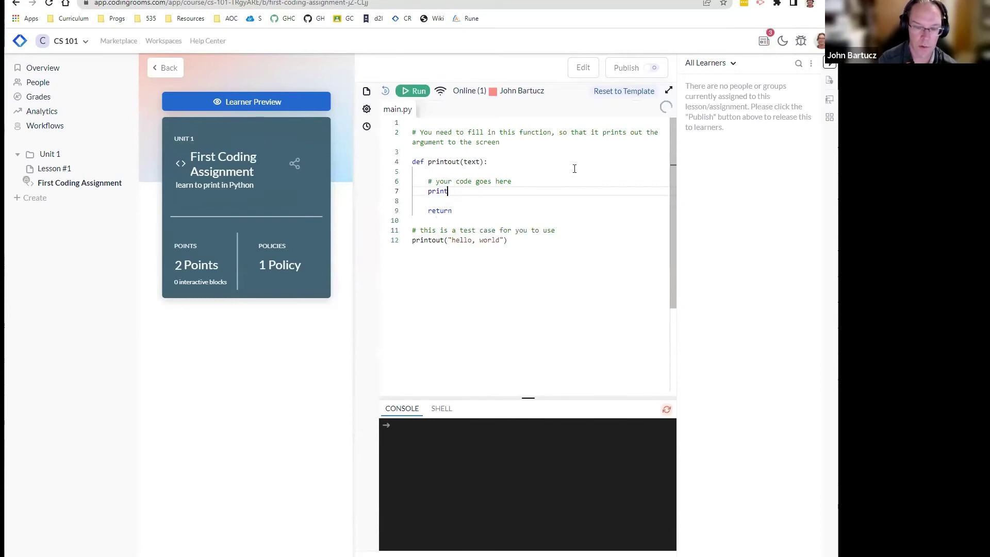
text(text))
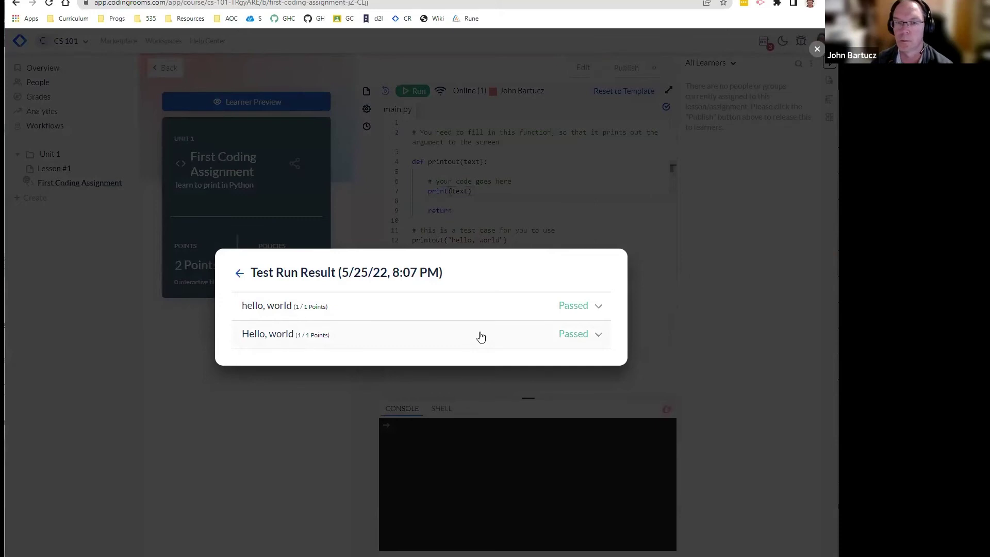
Step: Close the recent test runs, reset the learner code to the template, and publish the assignment
click(239, 273)
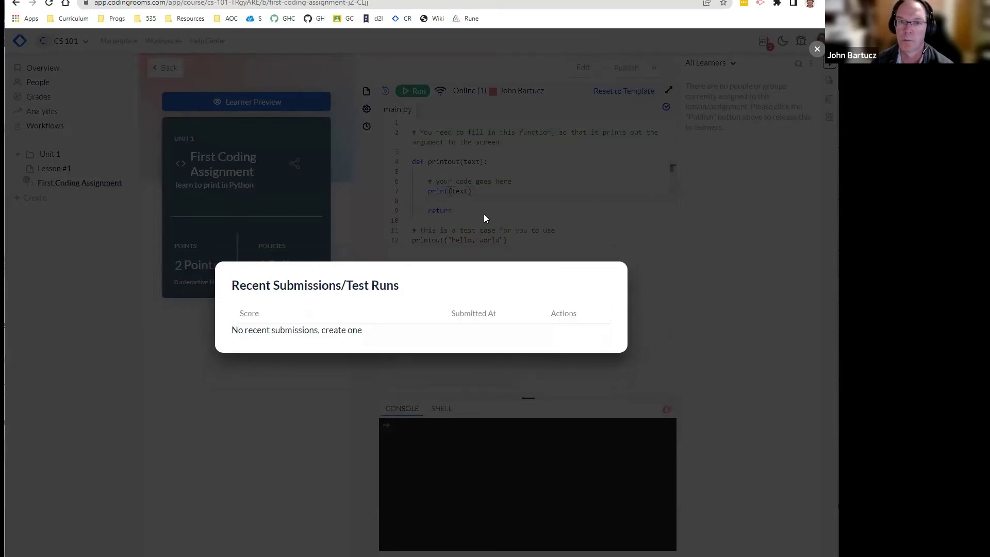
click(495, 240)
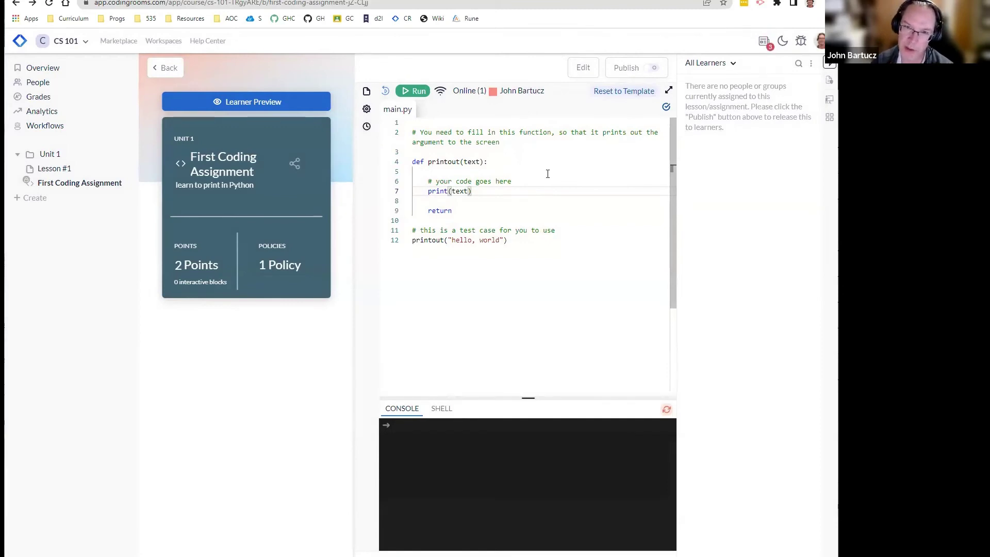
click(626, 91)
click(360, 342)
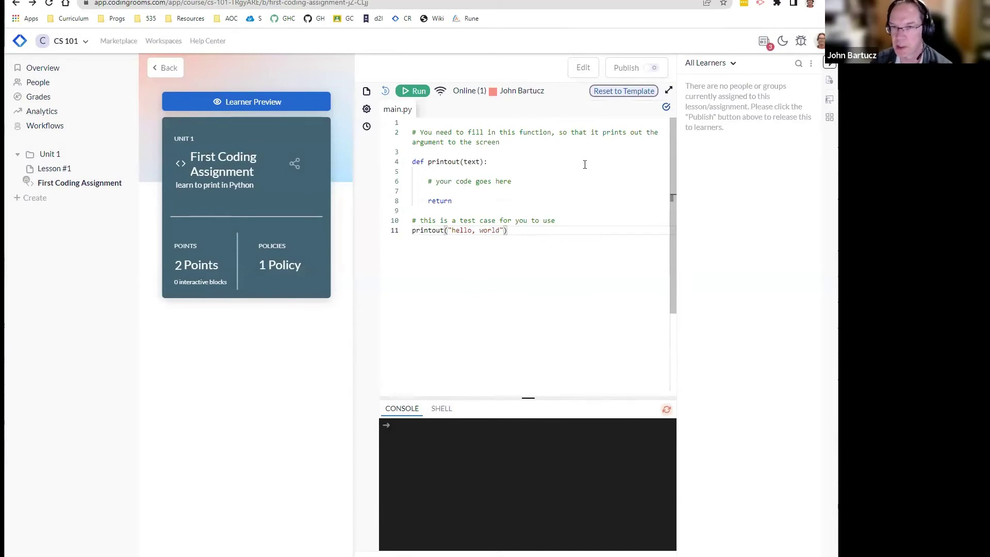
click(651, 68)
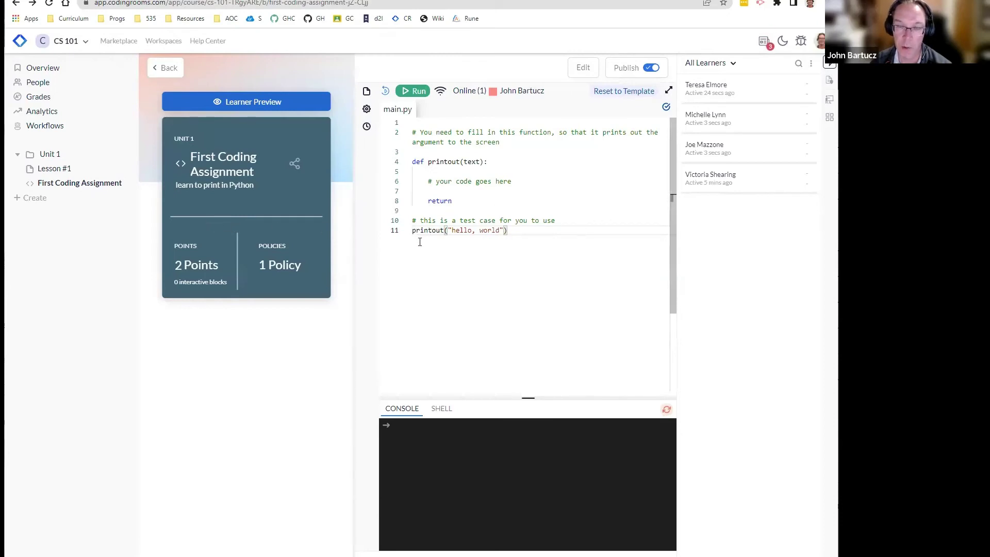
Step: Scroll through the Lesson #1 page, then go back to the First Coding Assignment
click(54, 170)
scroll(407, 294, down, 10)
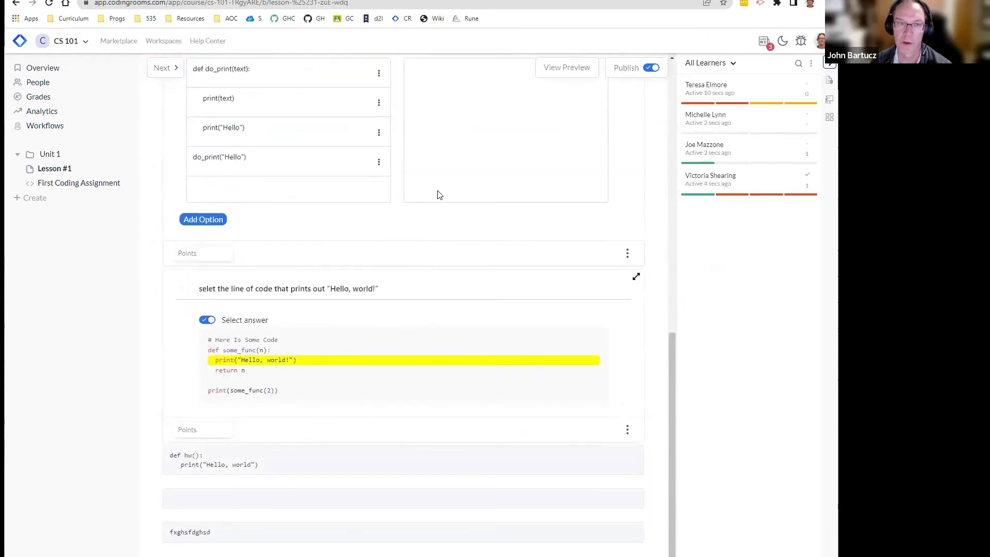
click(52, 183)
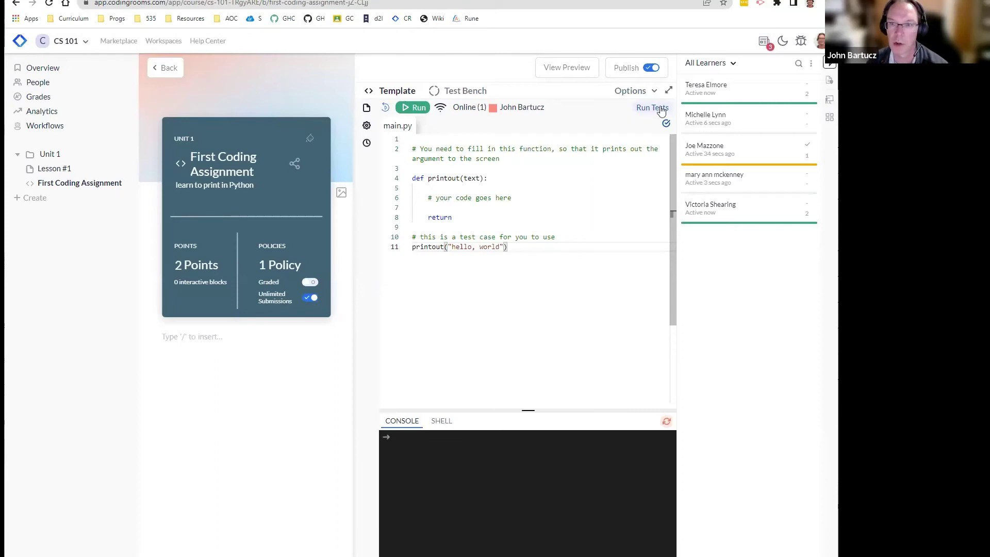
Step: Create a model solution for the assignment from the editor's Options menu
click(653, 92)
click(596, 238)
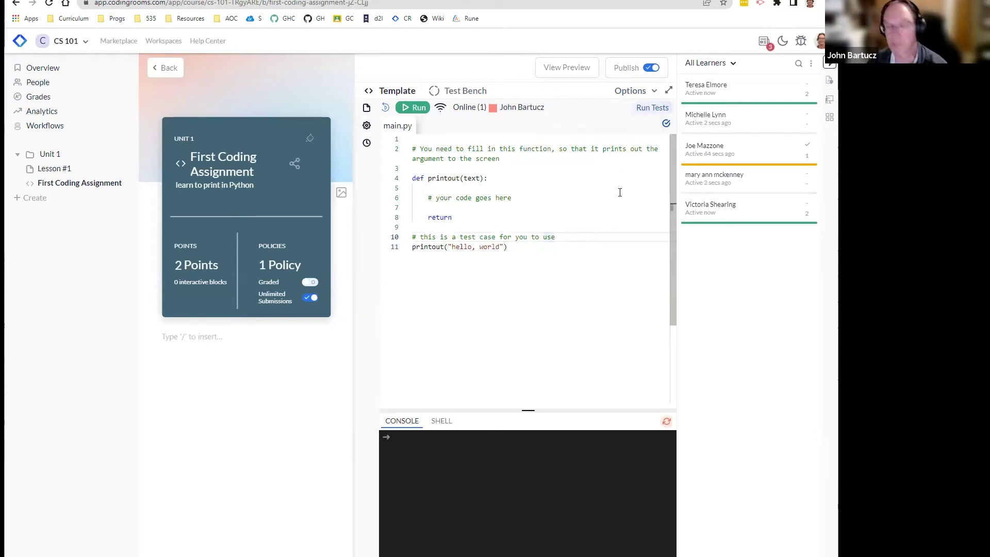
click(634, 90)
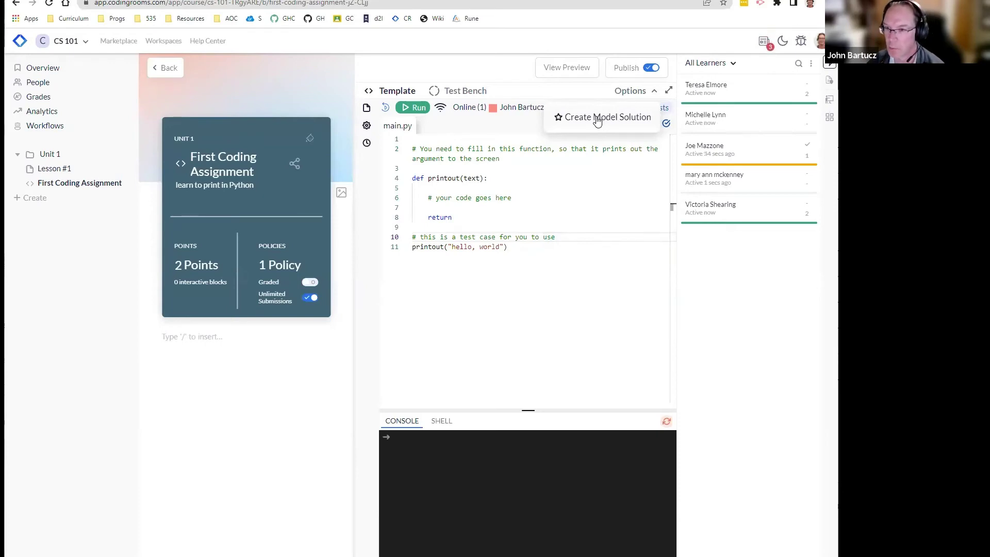
click(598, 117)
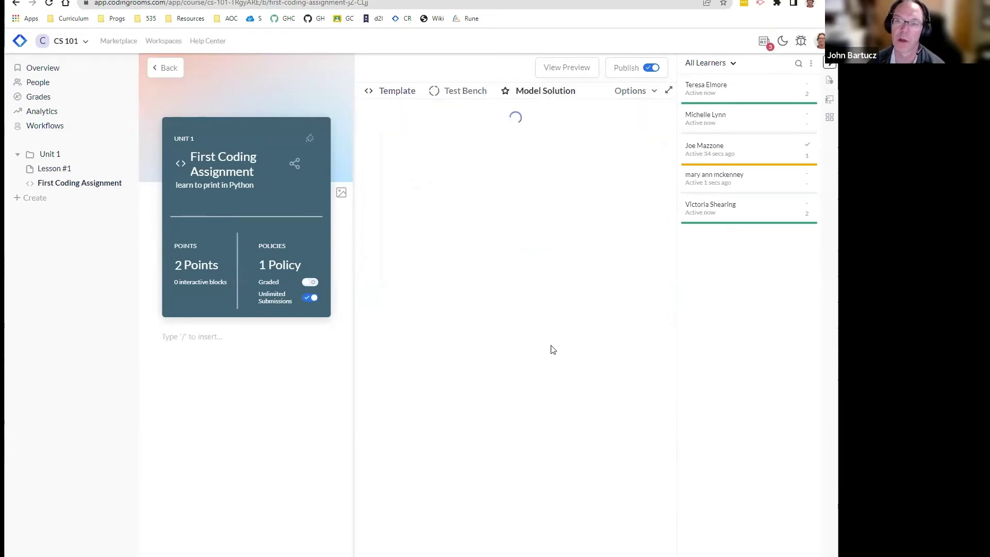
Step: Add print(text) as printout's body and run both hello, world test cases
click(595, 208)
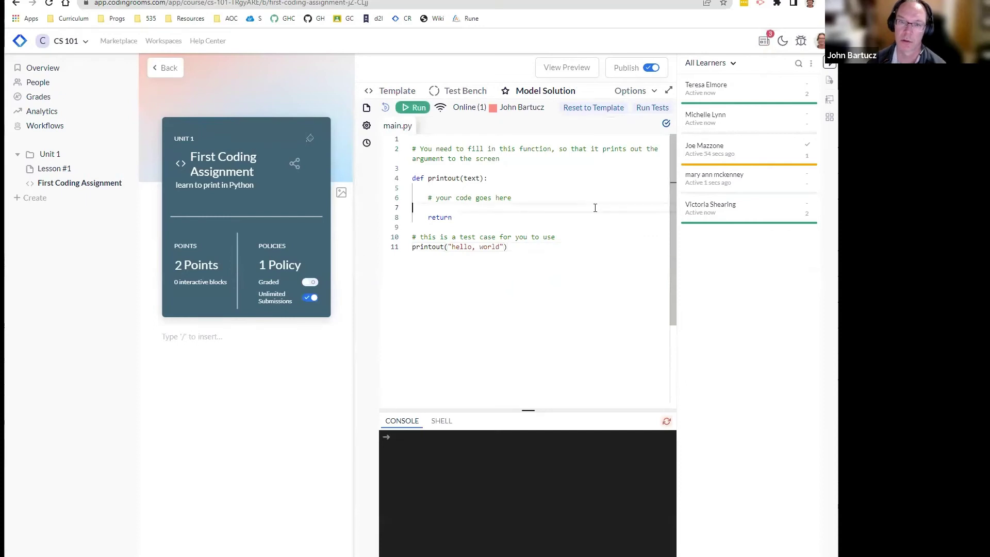
key(Return)
key(Up)
key(Tab)
text(prin)
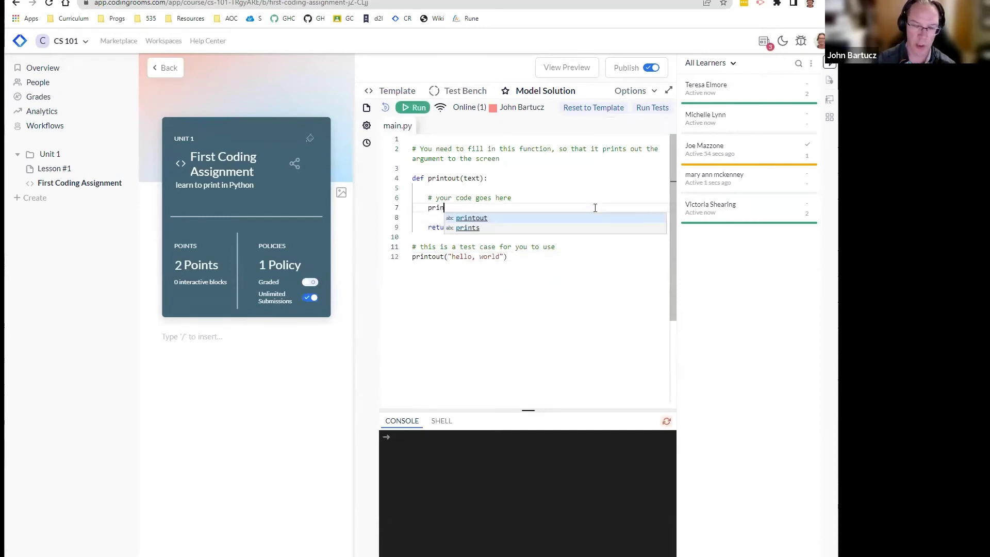
text(t(text))
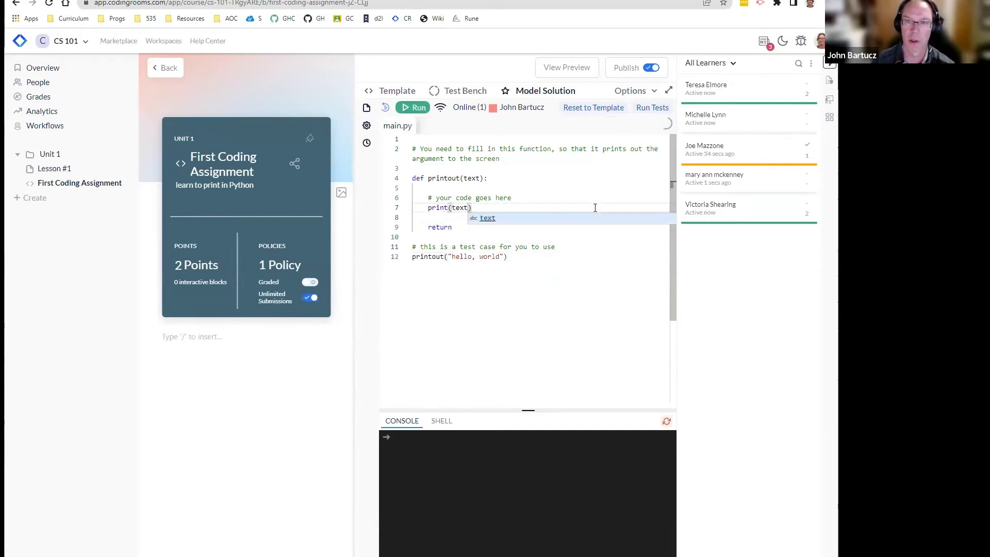
click(616, 180)
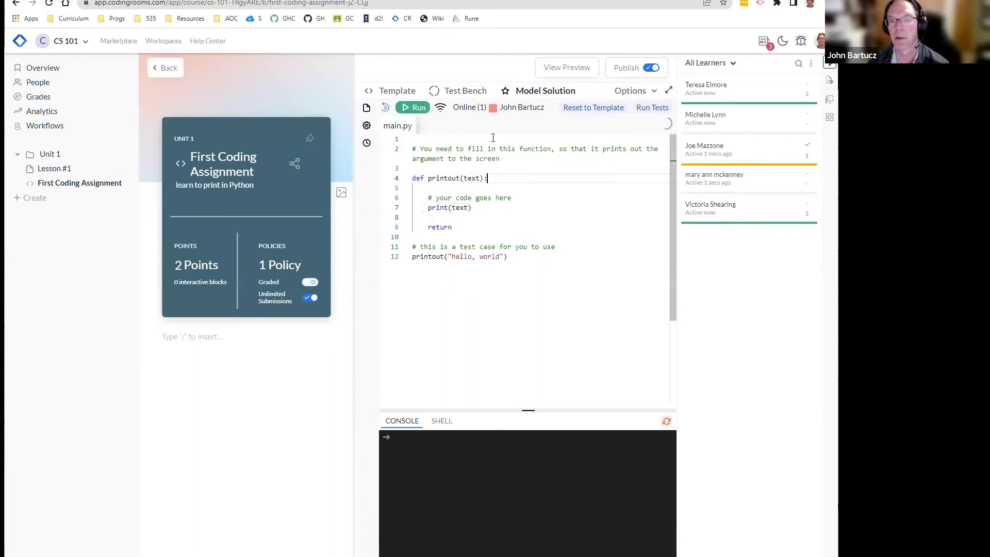
click(651, 109)
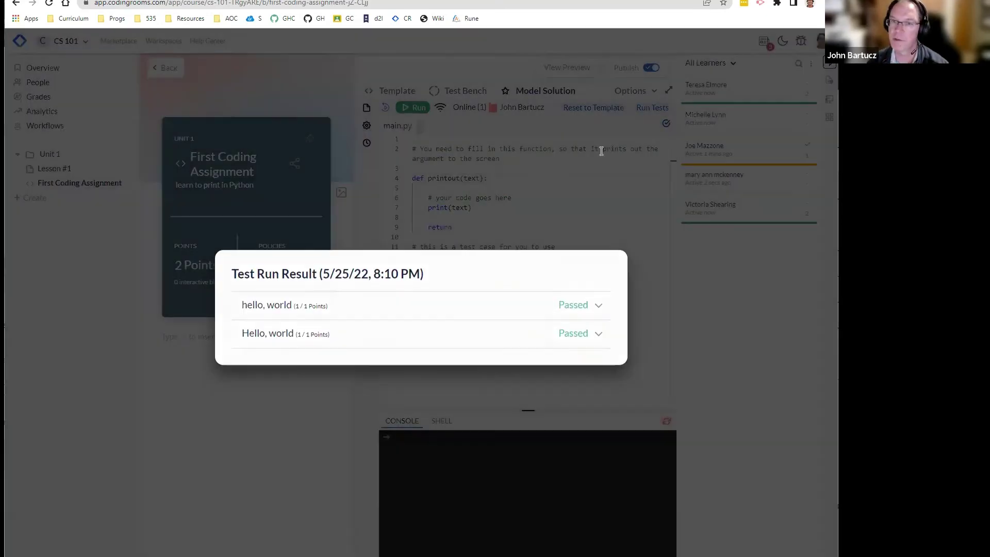
Step: Close the Test Run Result dialog and review the printout(text) model solution in main.py
click(601, 151)
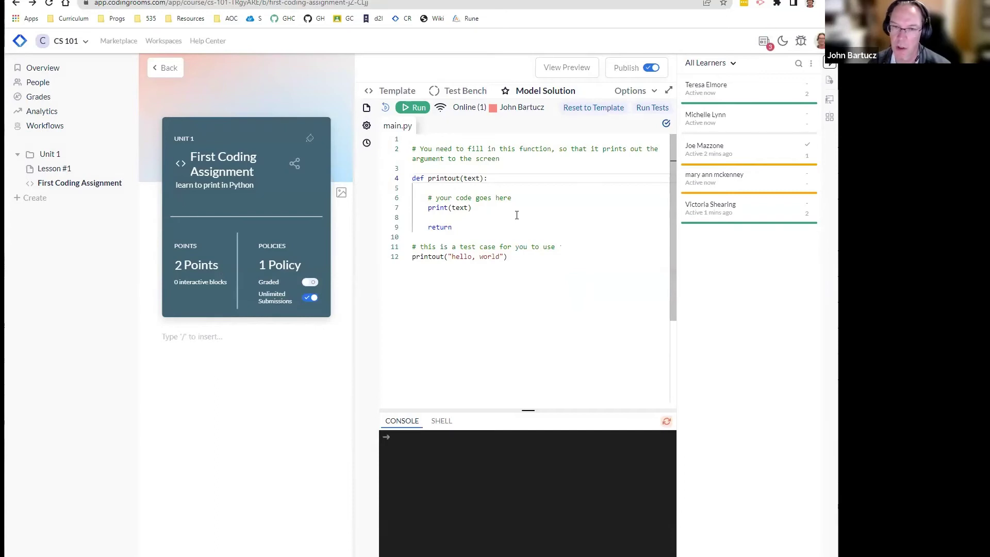
click(537, 197)
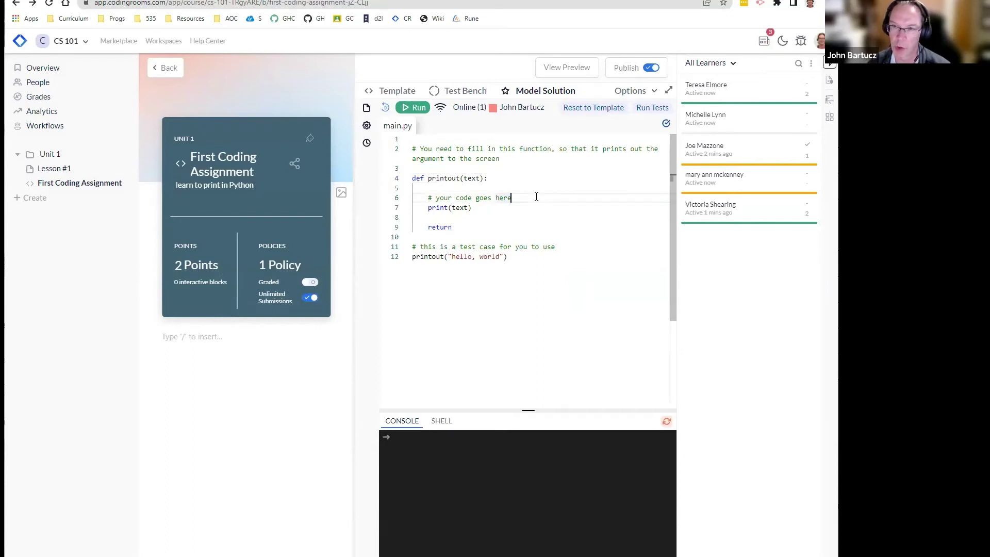
click(533, 208)
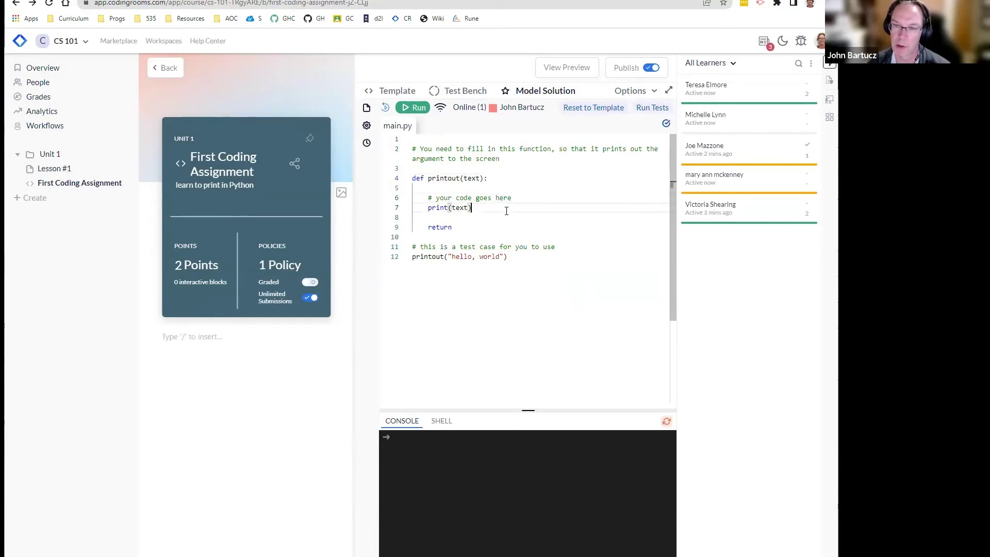
click(536, 196)
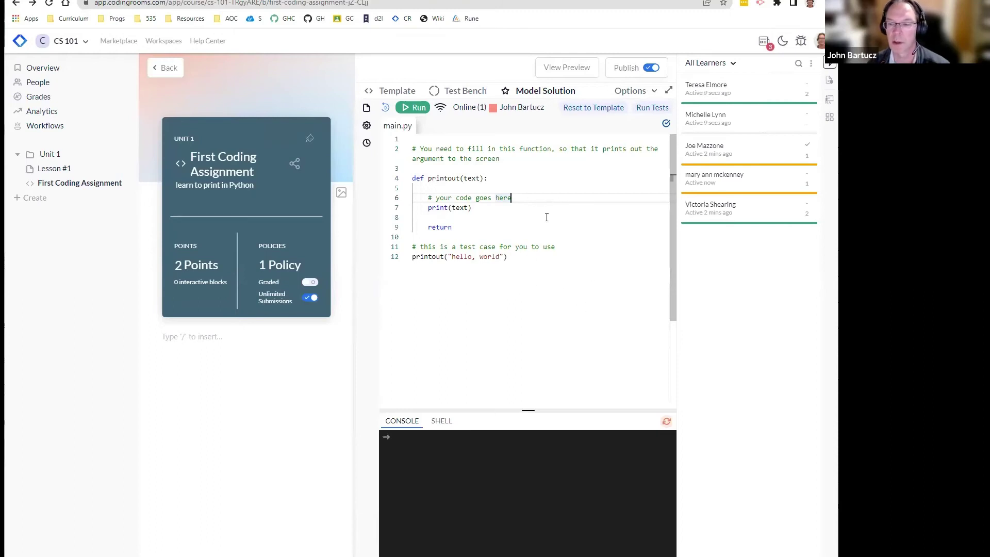
click(489, 208)
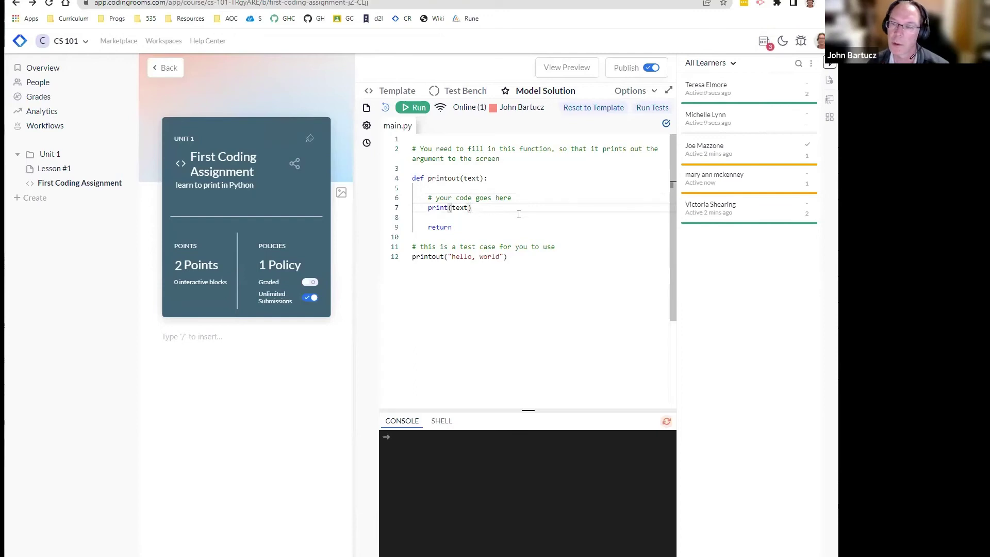
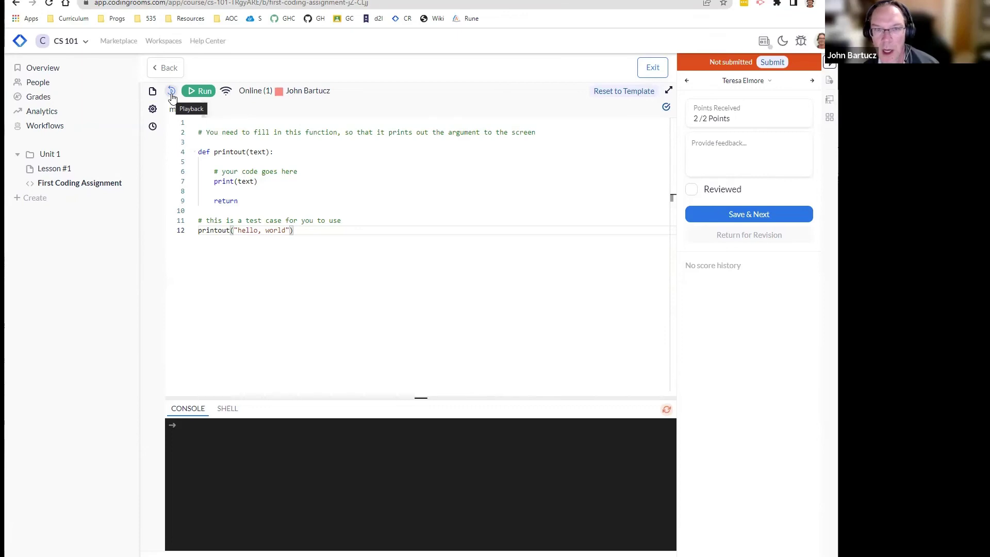
Step: Replay the student's code history from the start to the latest version, then step back
click(172, 92)
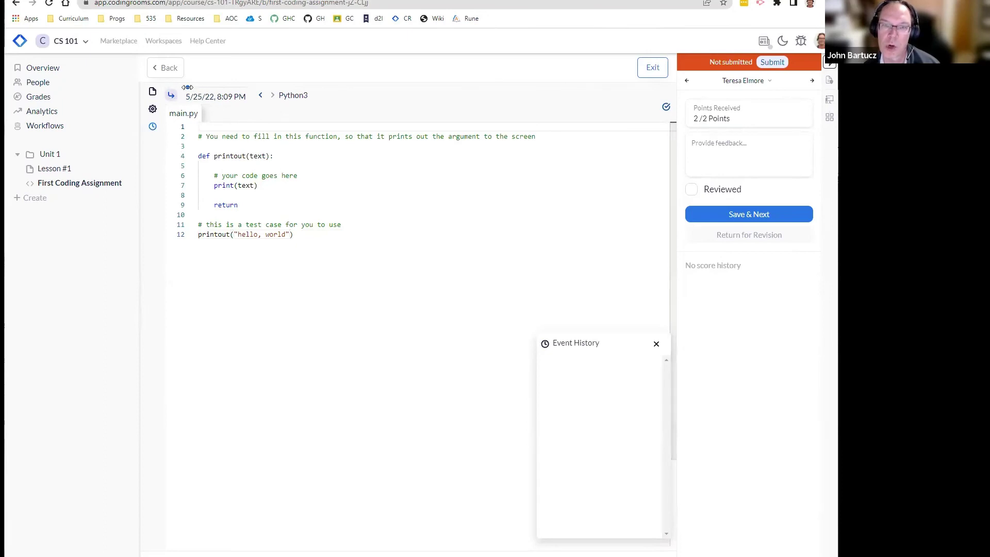
click(187, 87)
drag(187, 87, 256, 95)
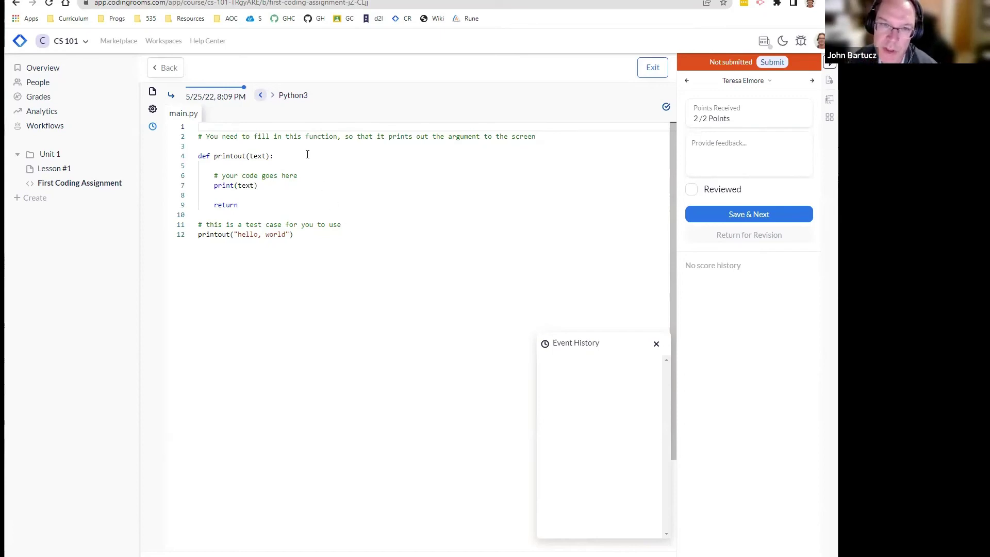
mouse_move(244, 87)
mouse_down()
mouse_move(194, 91)
mouse_move(244, 88)
mouse_up()
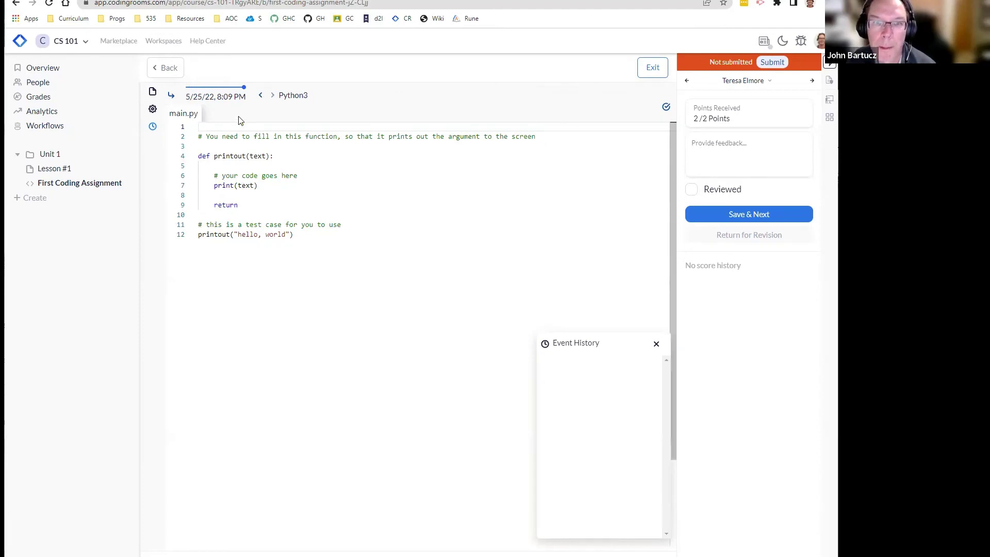
Step: Leave playback and run the student's code, printing hello, world in the console
click(153, 110)
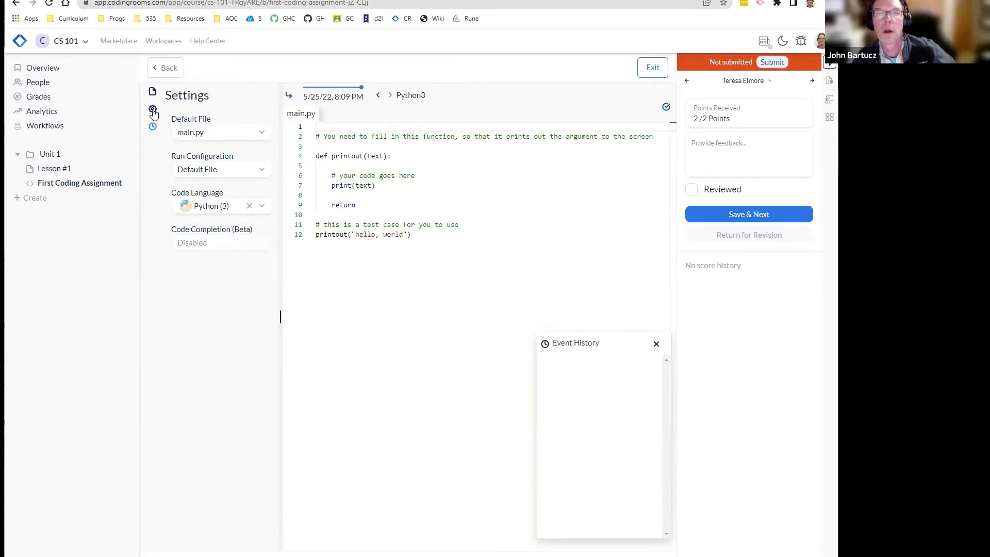
click(152, 110)
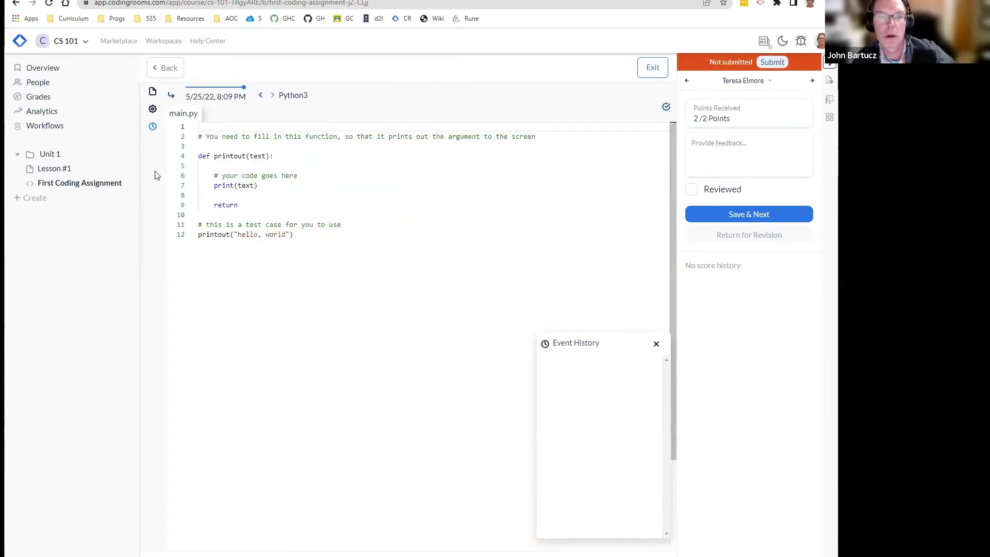
click(171, 98)
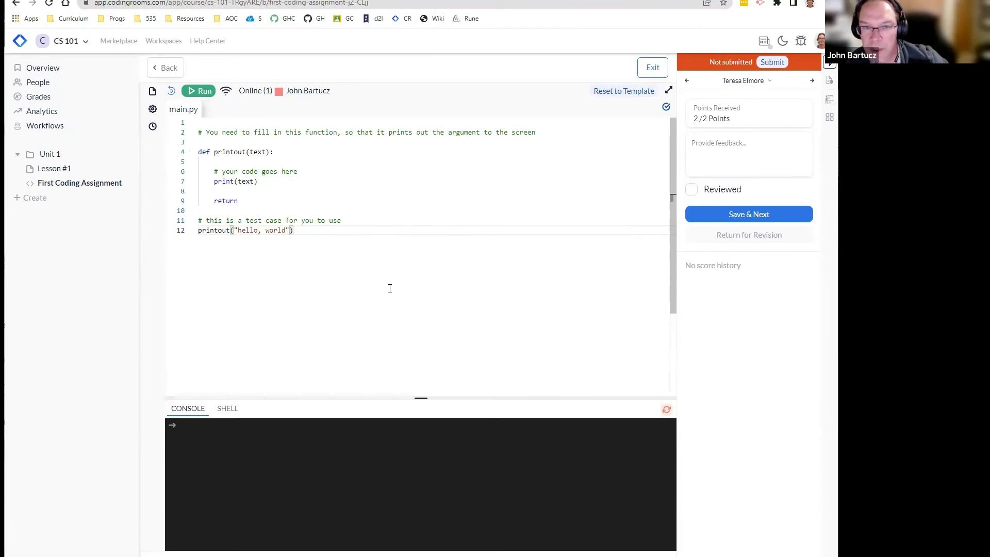
click(199, 90)
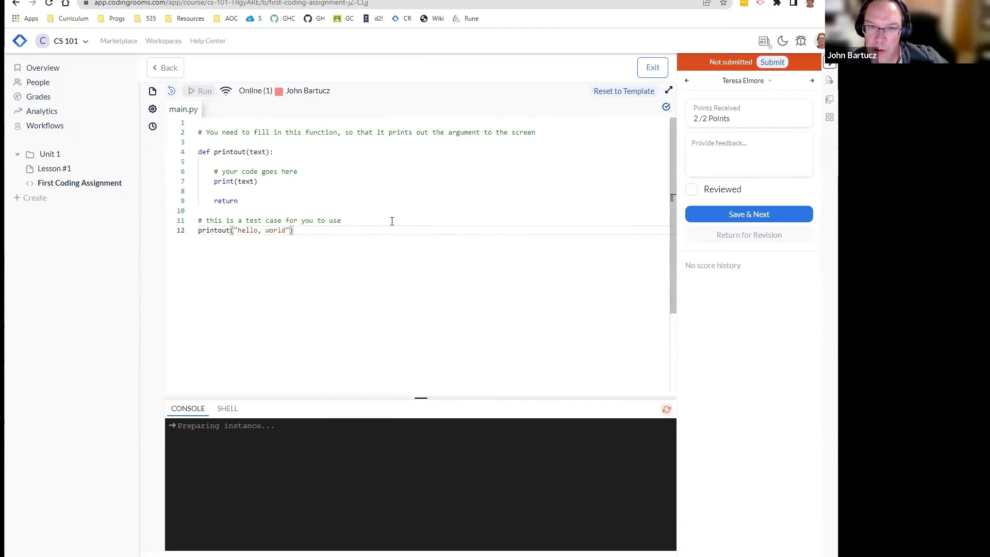
Step: Open the next learner's First Coding Assignment submission, scored 1/2 with an empty function body
click(166, 68)
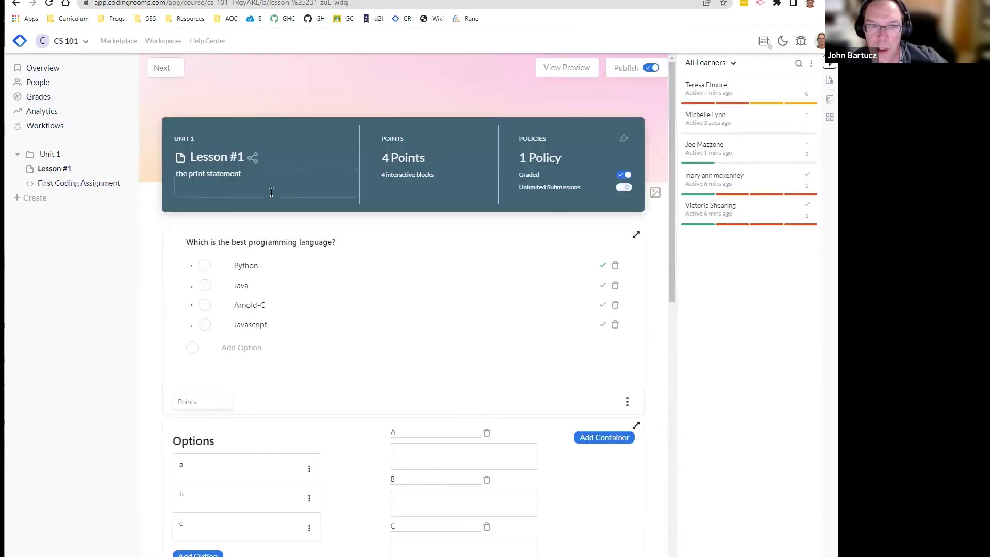
click(60, 185)
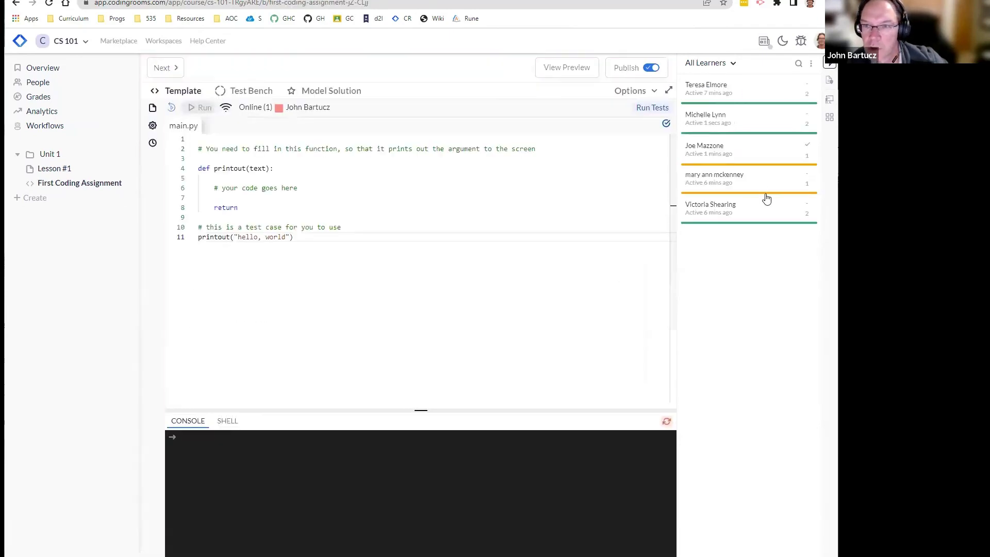
click(725, 150)
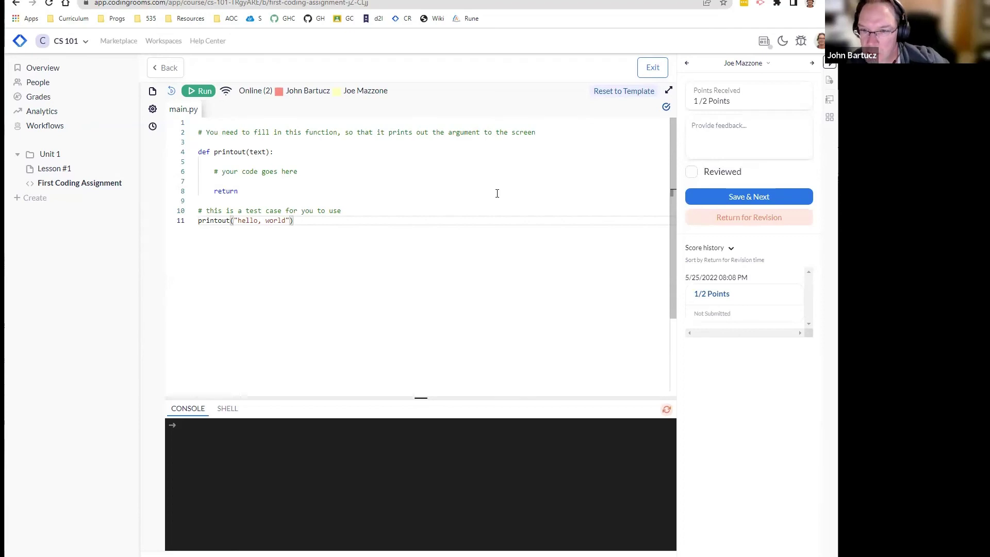
click(700, 101)
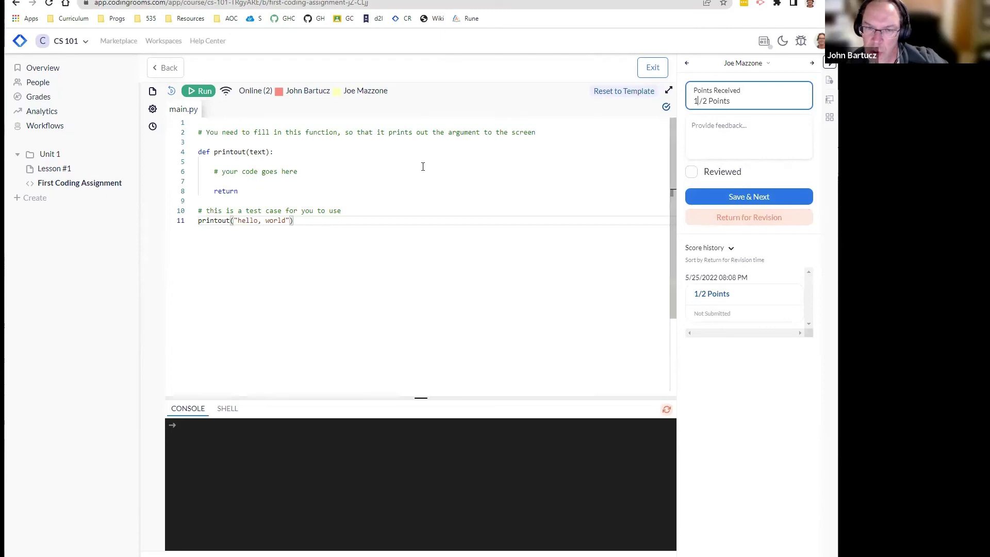
click(767, 64)
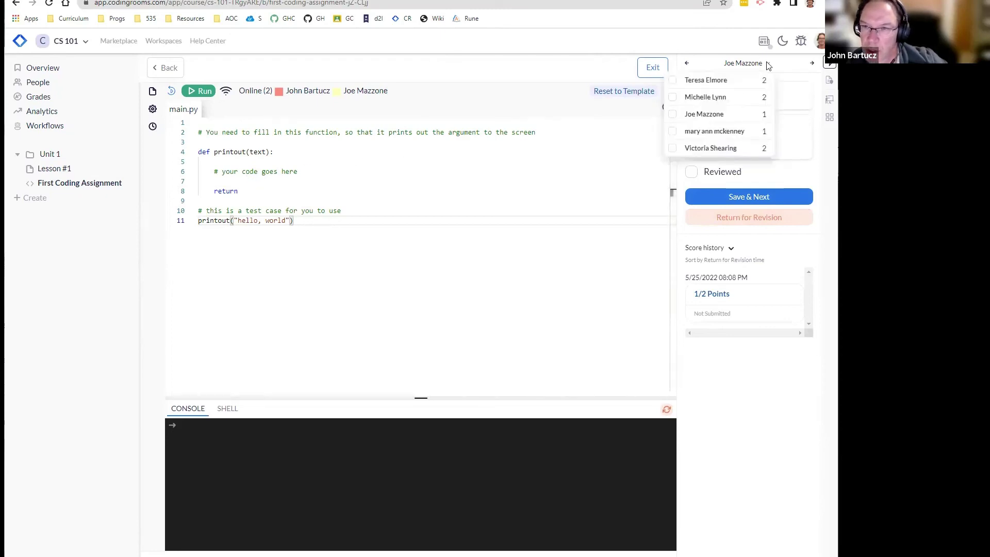
Step: Give the last student 1 point with feedback 'not enough space', mark it reviewed, and save
click(713, 149)
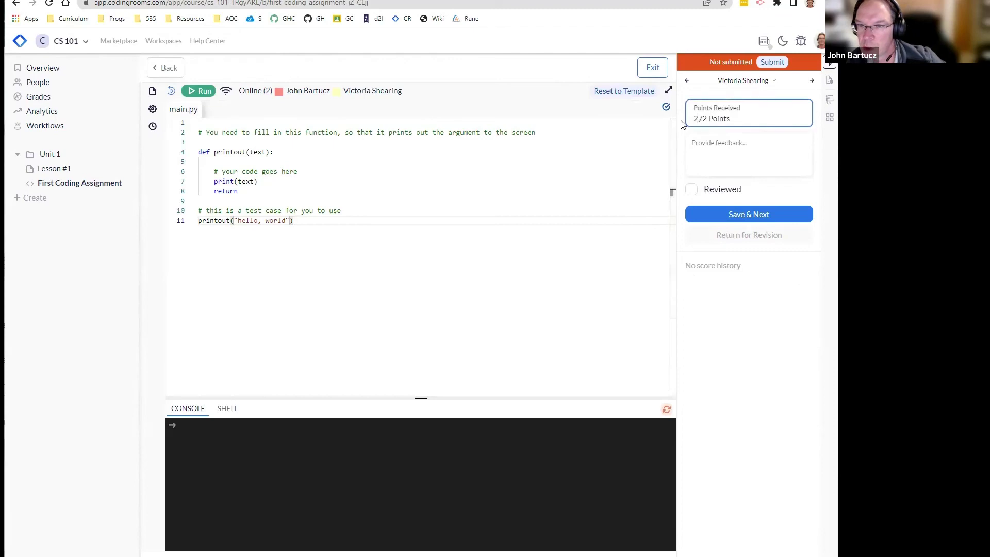
text(1)
click(780, 156)
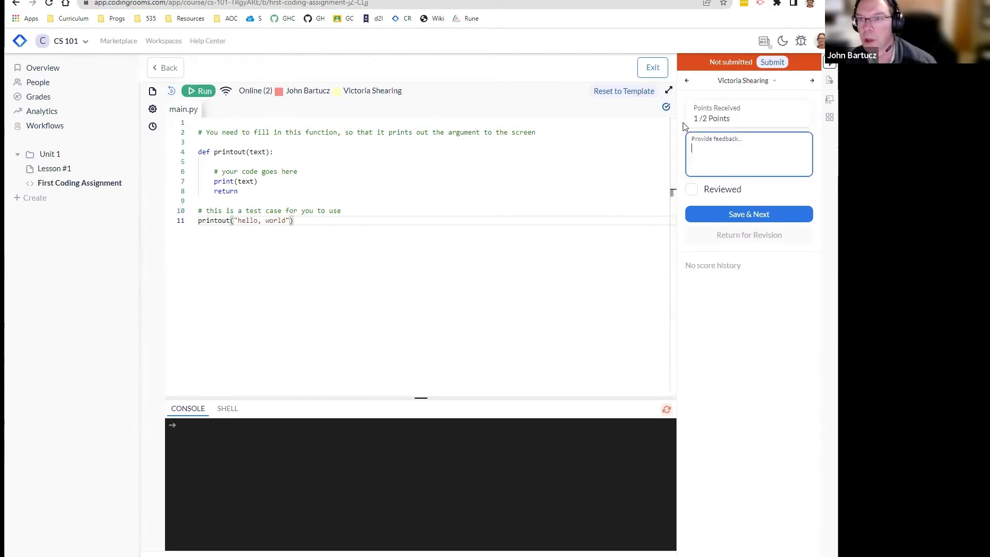
text(not enough space)
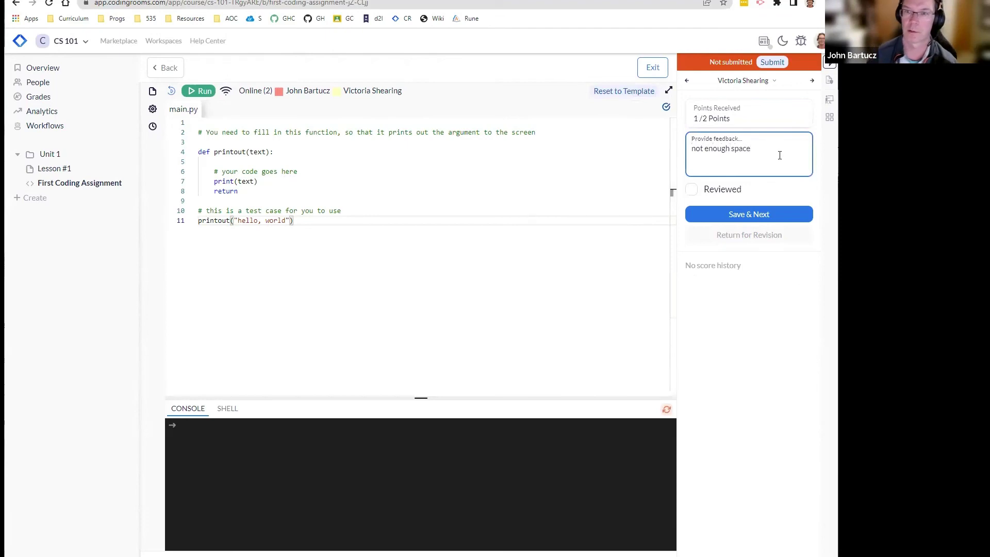
click(692, 189)
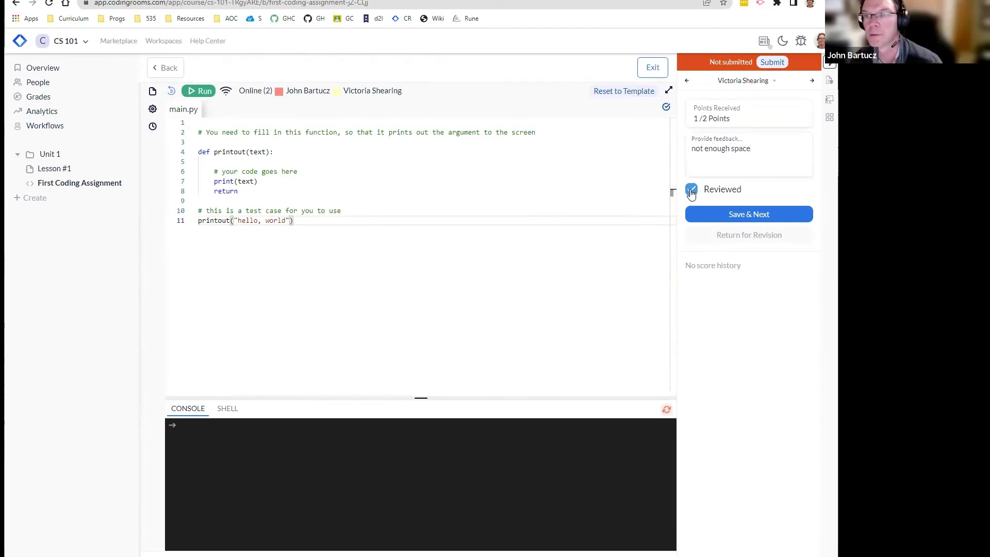
click(749, 215)
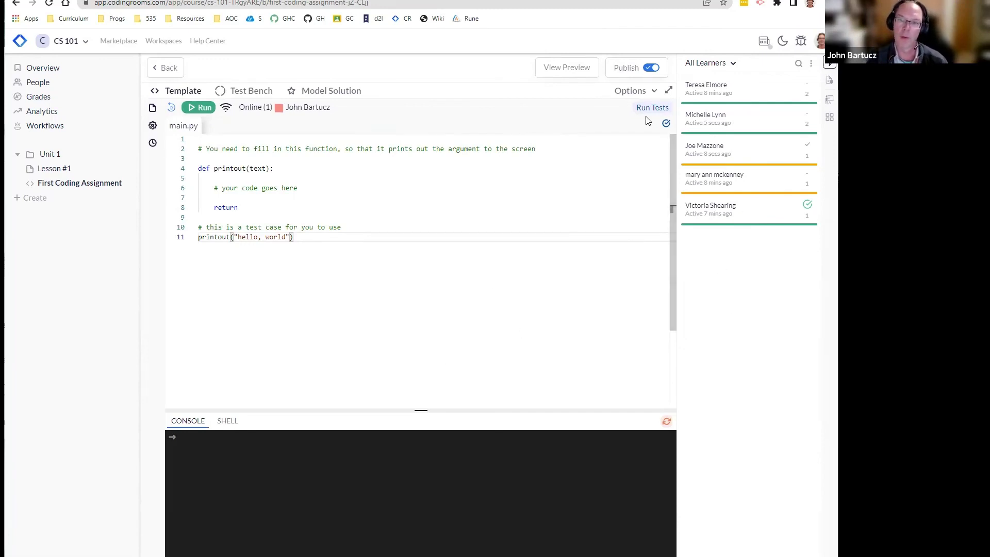
Step: Revisit the graded submission's feedback, then return to the CS 101 overview showing 1 to review
click(748, 225)
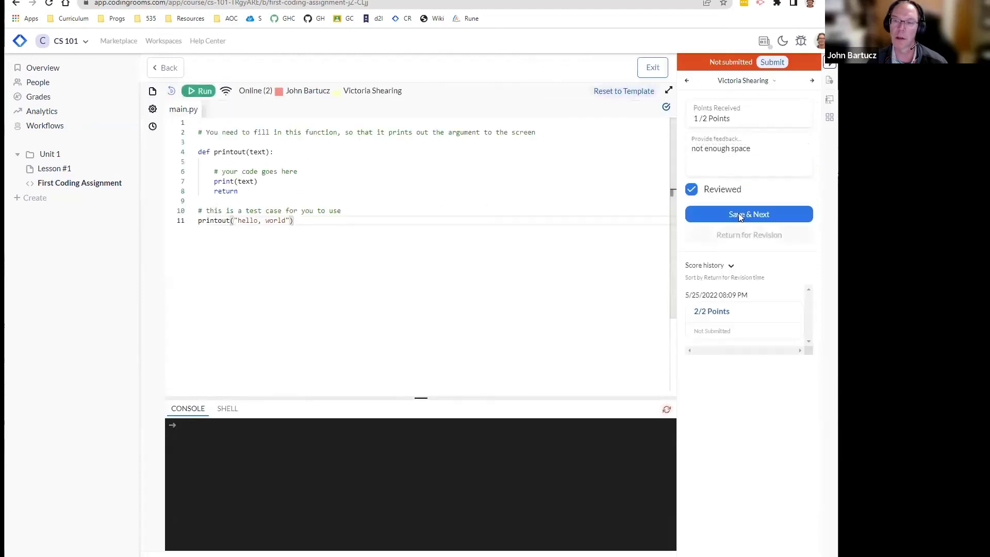
click(722, 148)
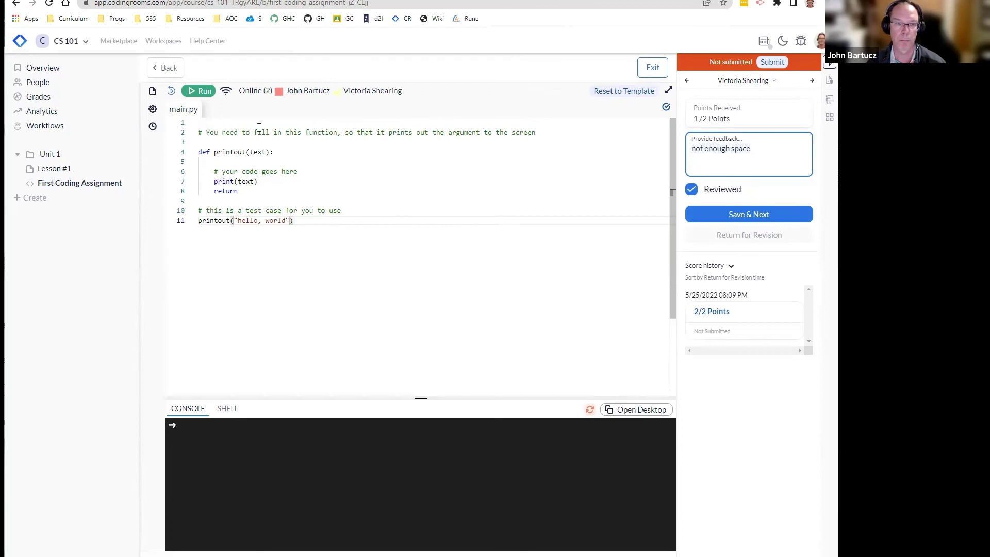
click(45, 69)
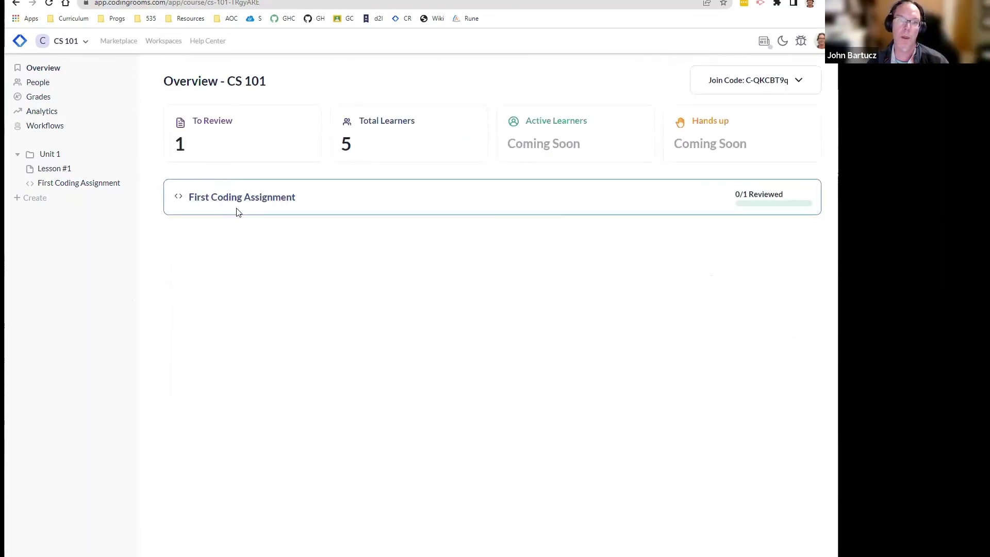
Step: Go through First Coding Assignment to the People page listing the five learners
click(354, 205)
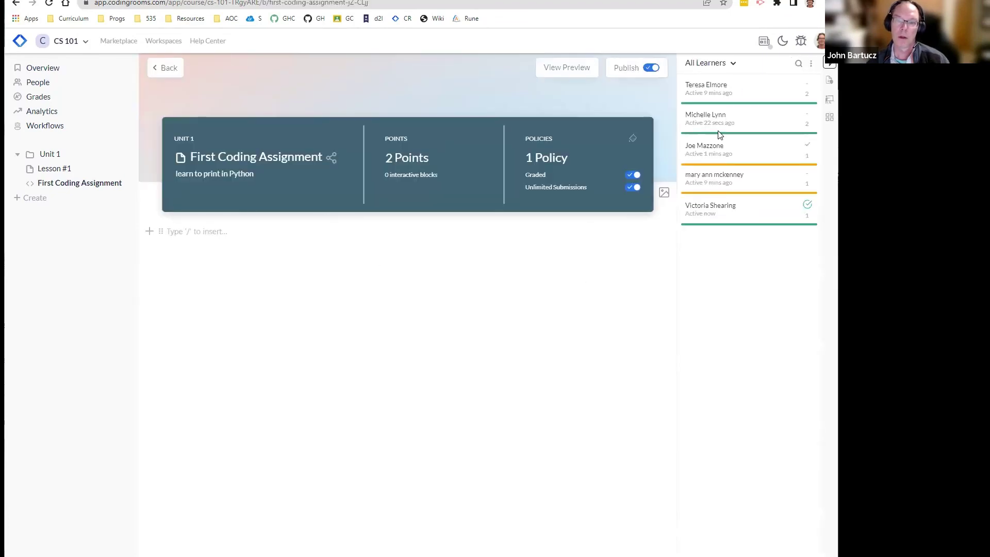
click(44, 183)
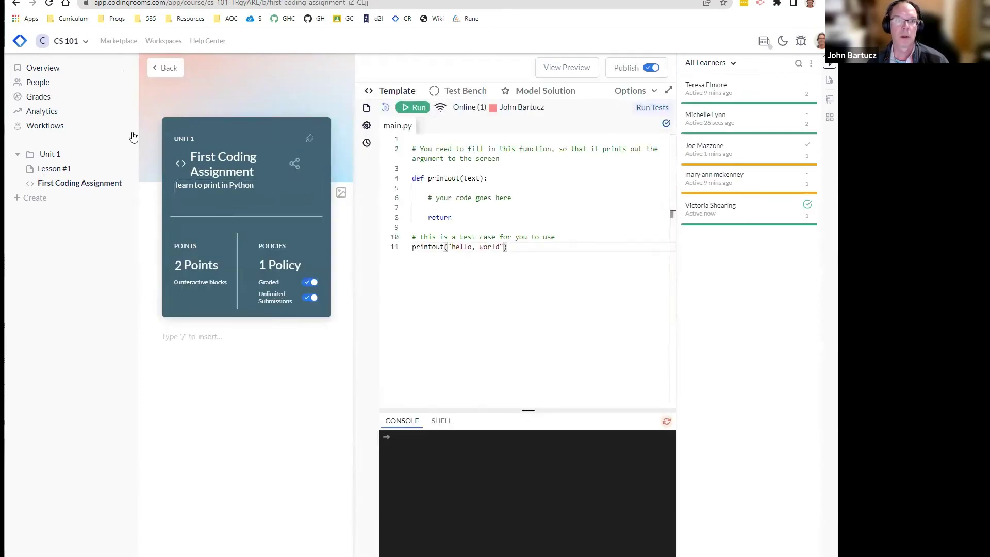
click(44, 84)
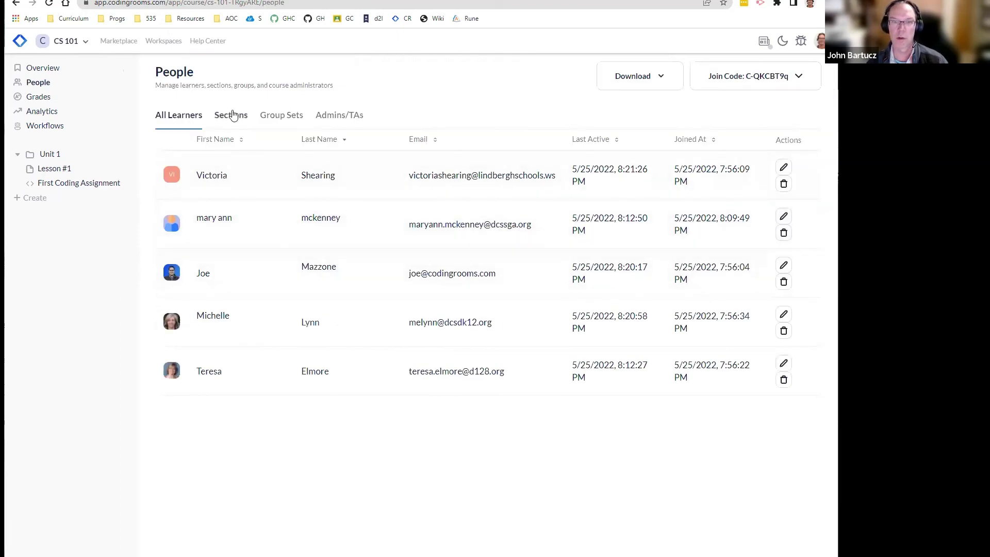
Step: Browse the People page's Sections, Group Sets and Admins/TAs tabs
click(230, 115)
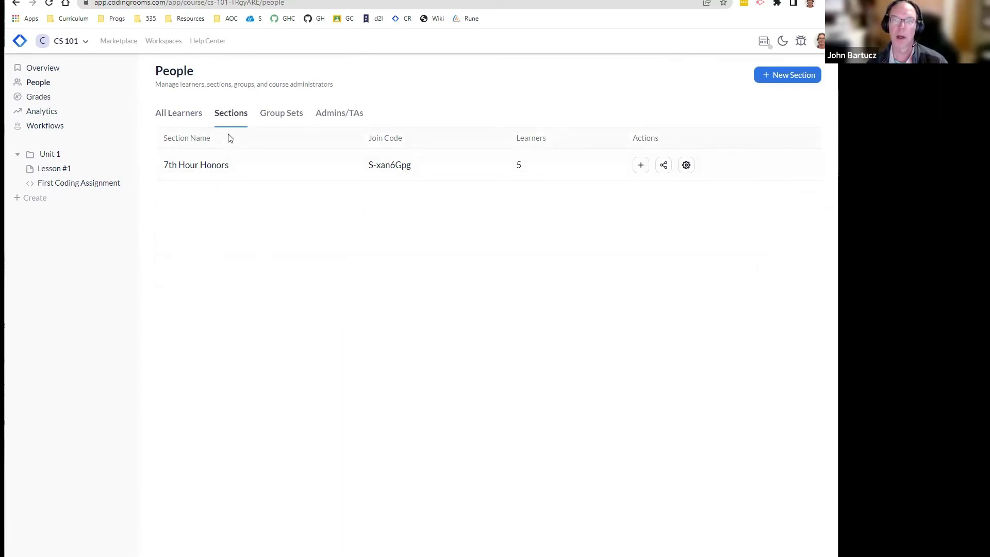
click(279, 111)
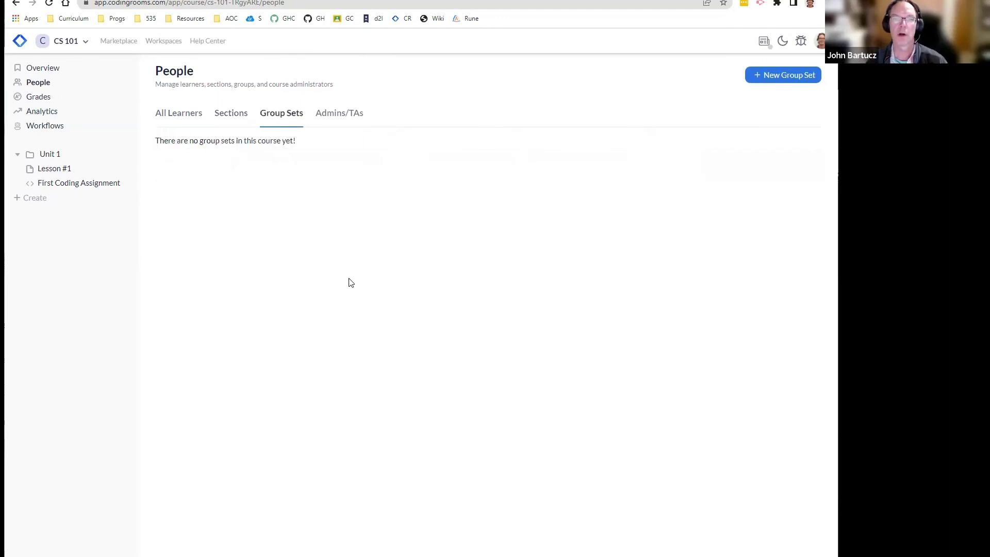
click(336, 121)
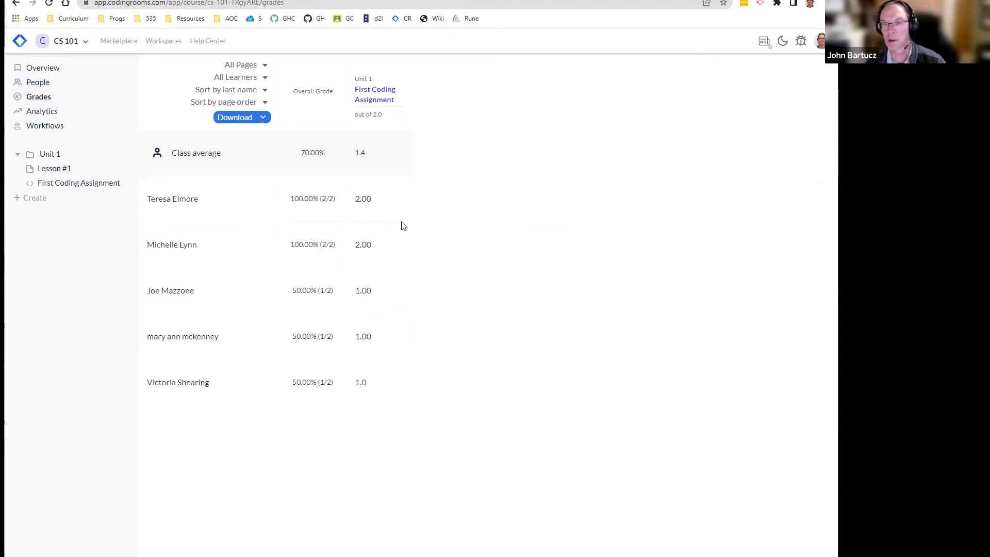
Step: Set the third learner's First Coding Assignment grade to 2 of 2.0, checking its feedback and options
mouse_move(361, 196)
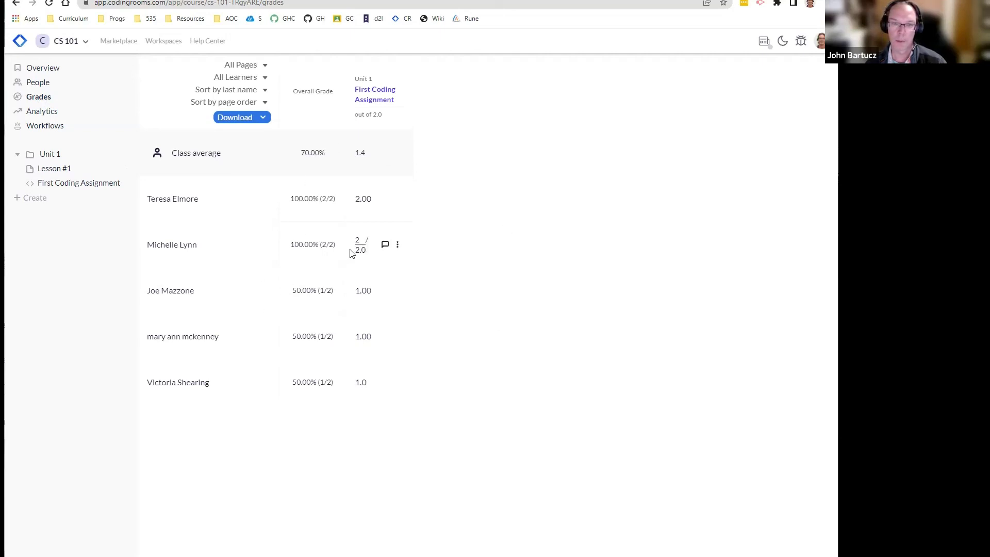
mouse_move(362, 286)
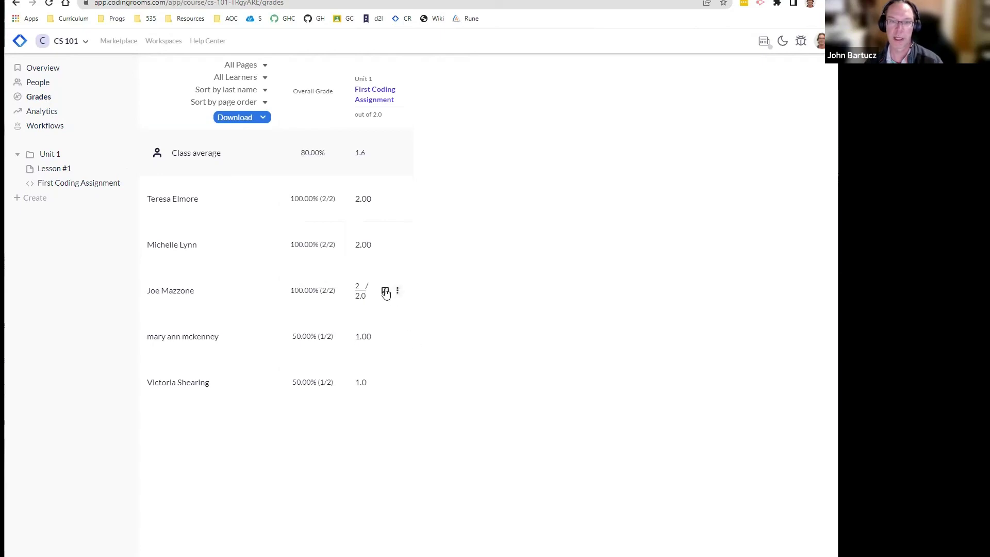
click(385, 291)
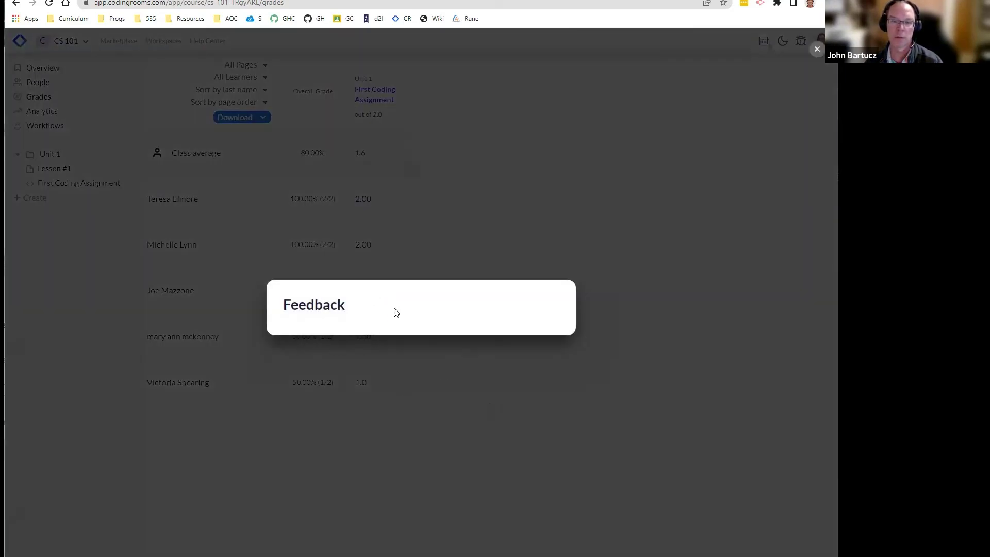
click(421, 242)
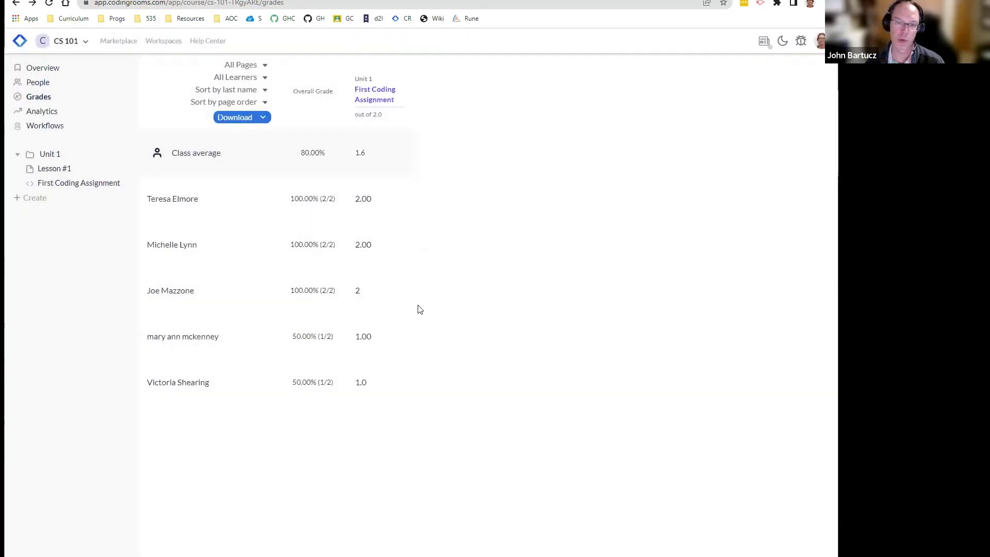
click(398, 291)
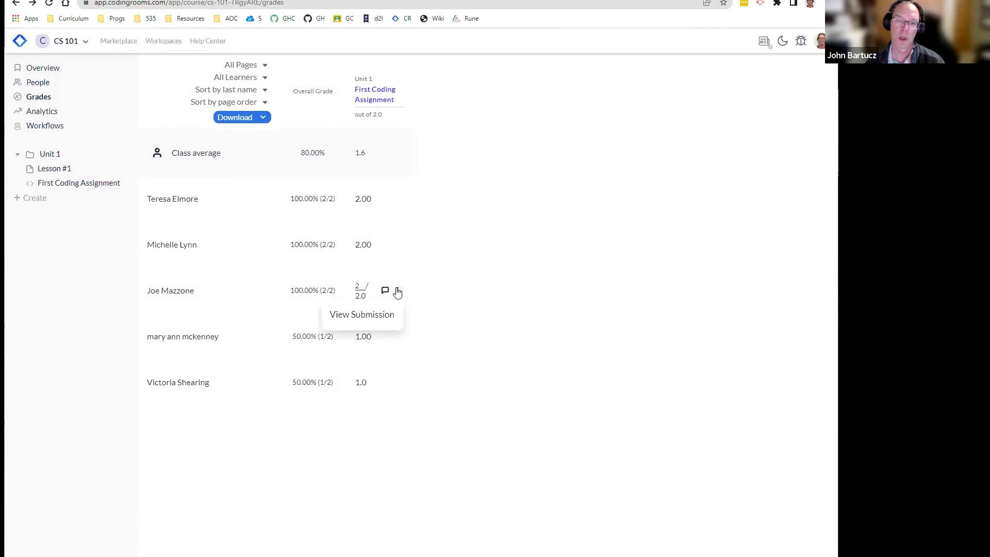
click(369, 315)
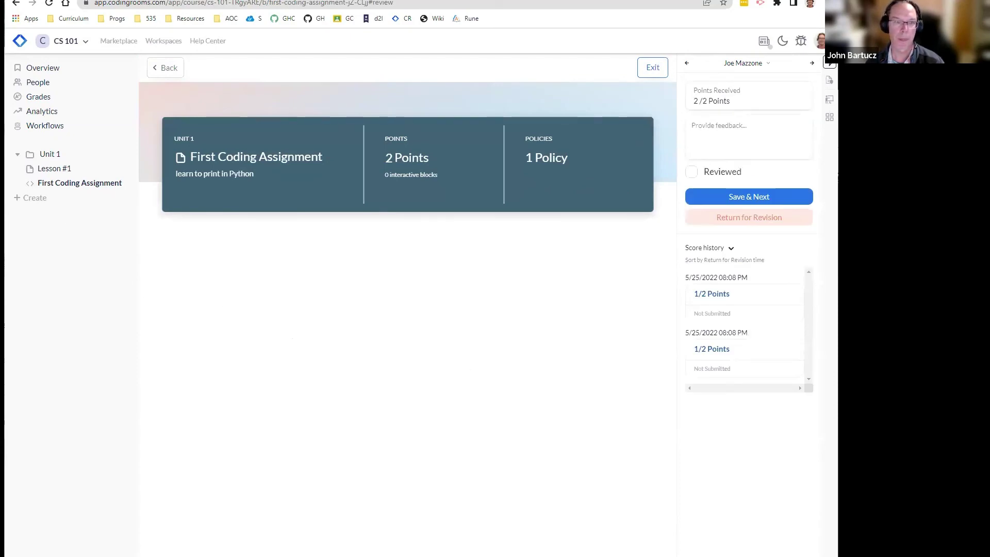
click(66, 96)
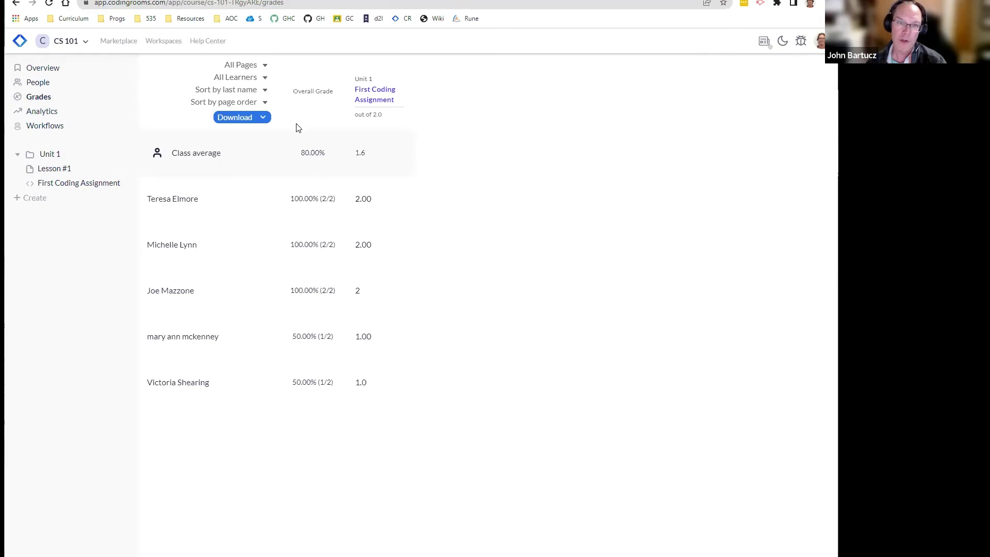
Step: View the gradebook's CSV and JSON download formats, then open the Coming soon Analytics page
click(264, 117)
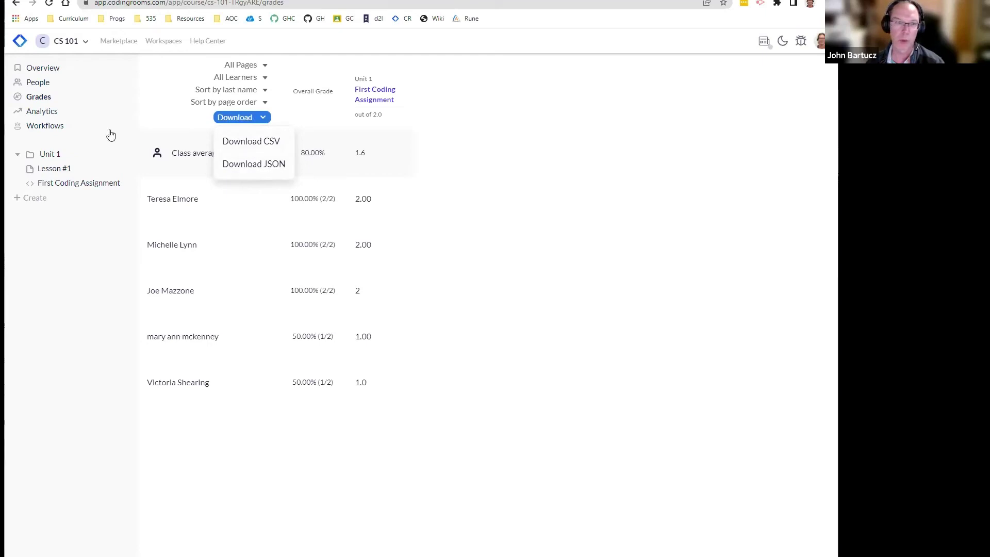
click(49, 114)
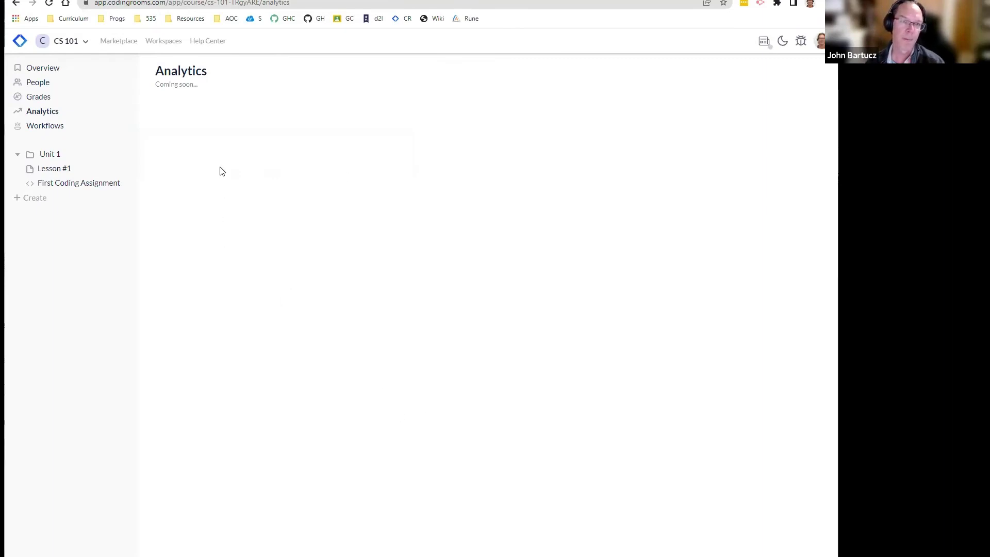
Step: Check the Workflows page, which reads Coming soon, then go back to the CS 101 overview
click(60, 126)
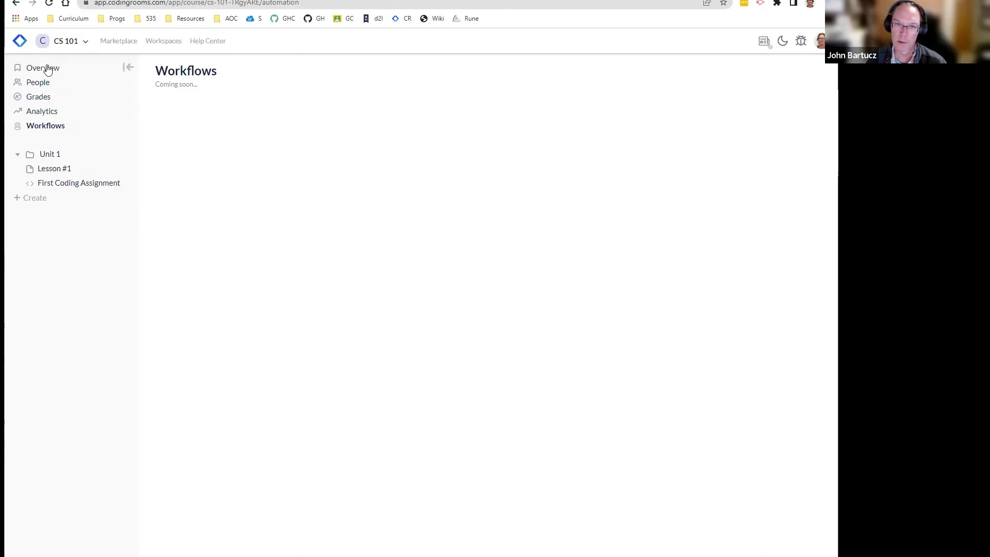
click(47, 68)
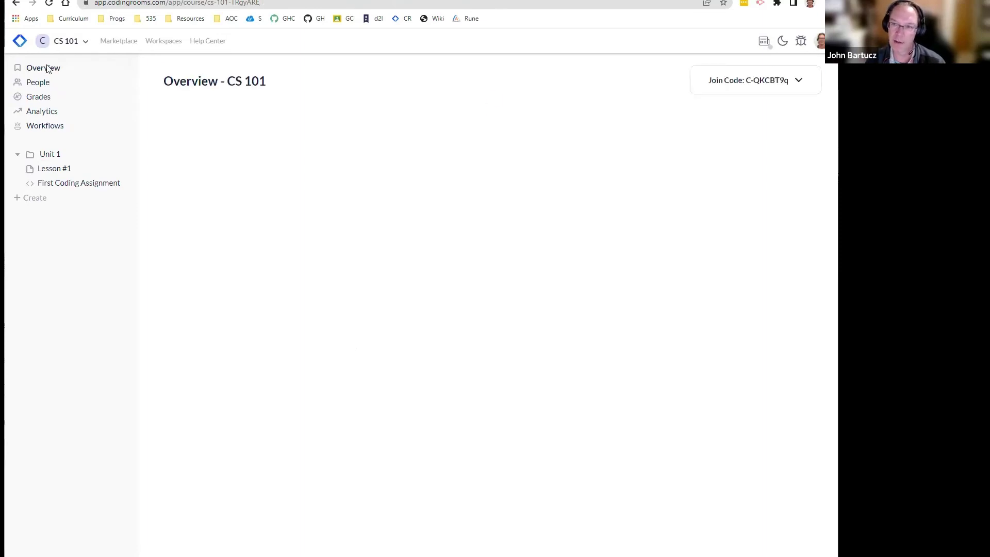